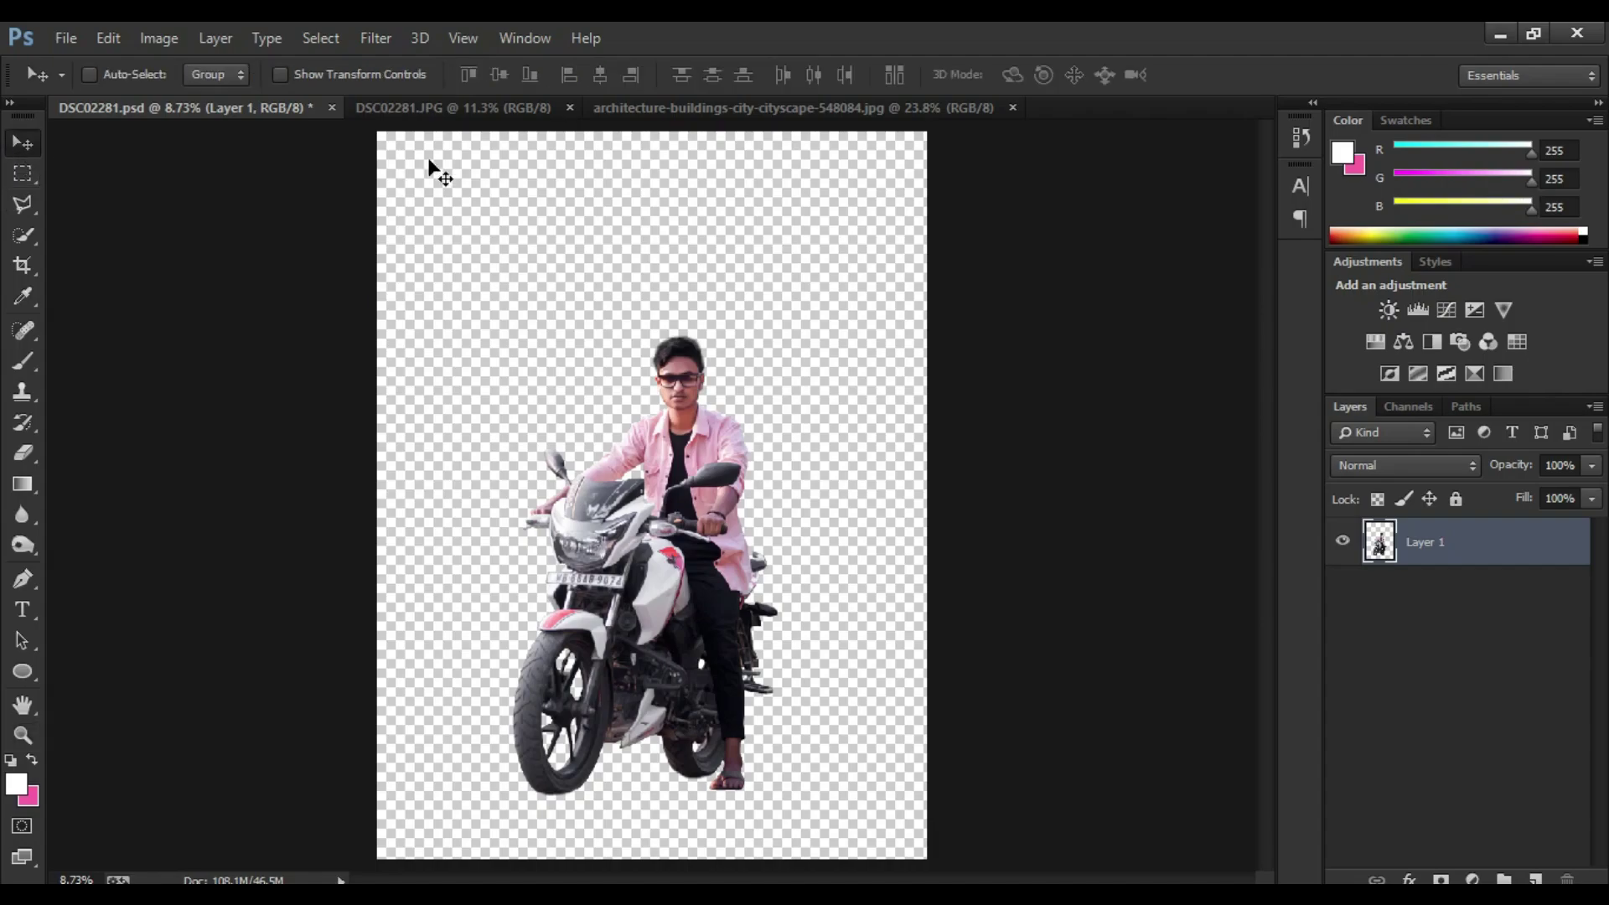
Step: Bring up the original DSC02281.JPG photo of the rider on the motorcycle
left_click(433, 102)
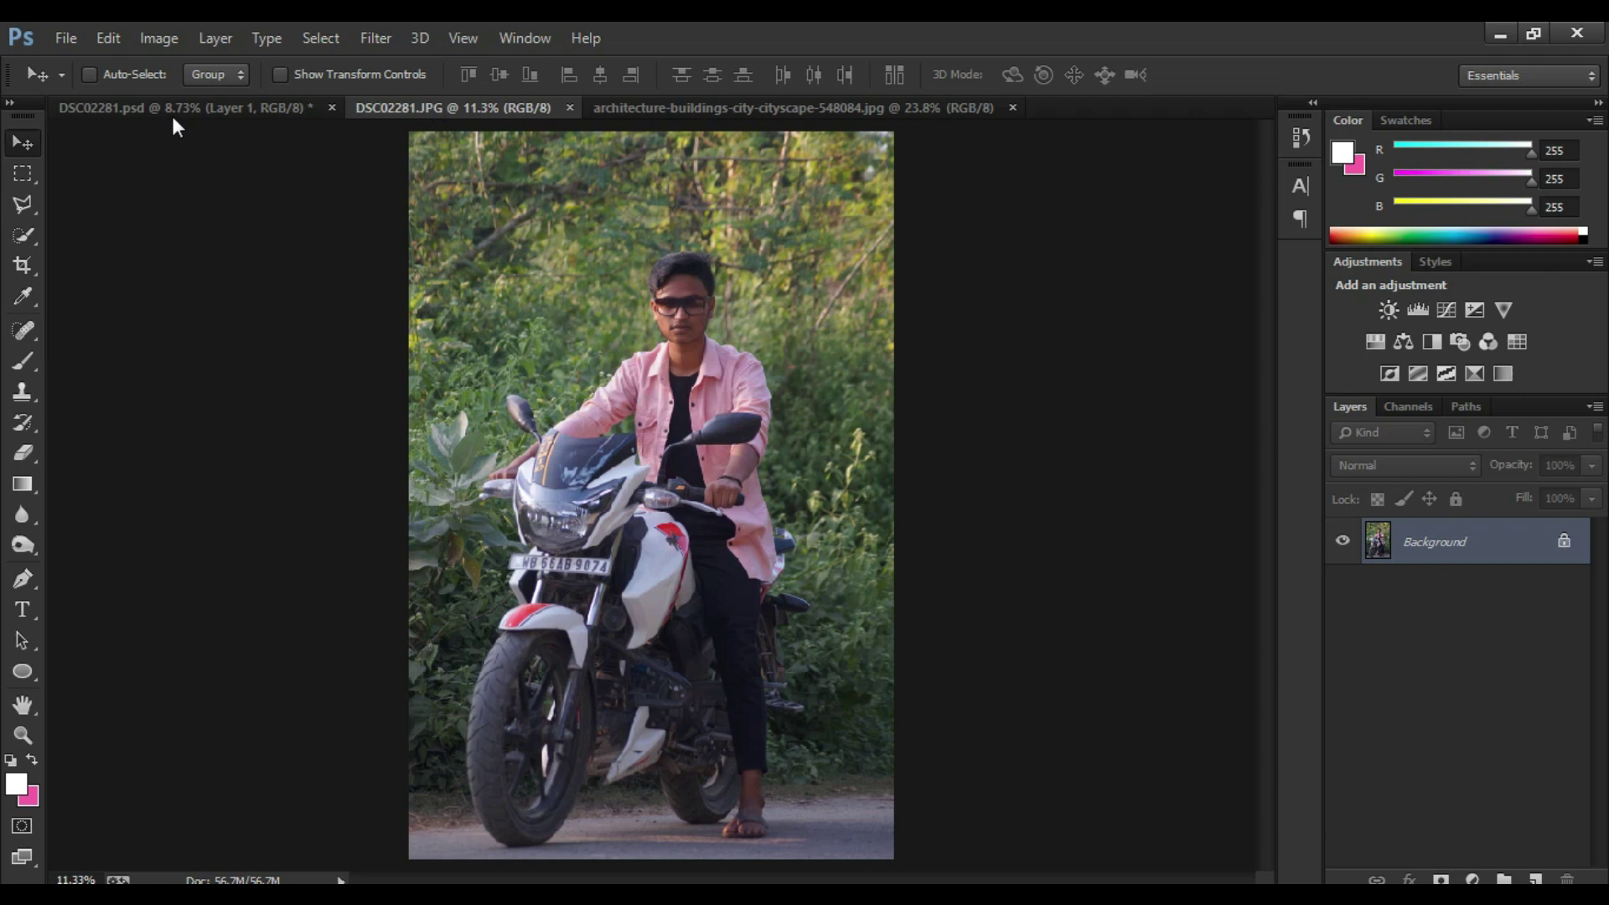
Step: Drag the Paris street photo into the cut-out rider document as a new layer
left_click(173, 116)
left_click(467, 109)
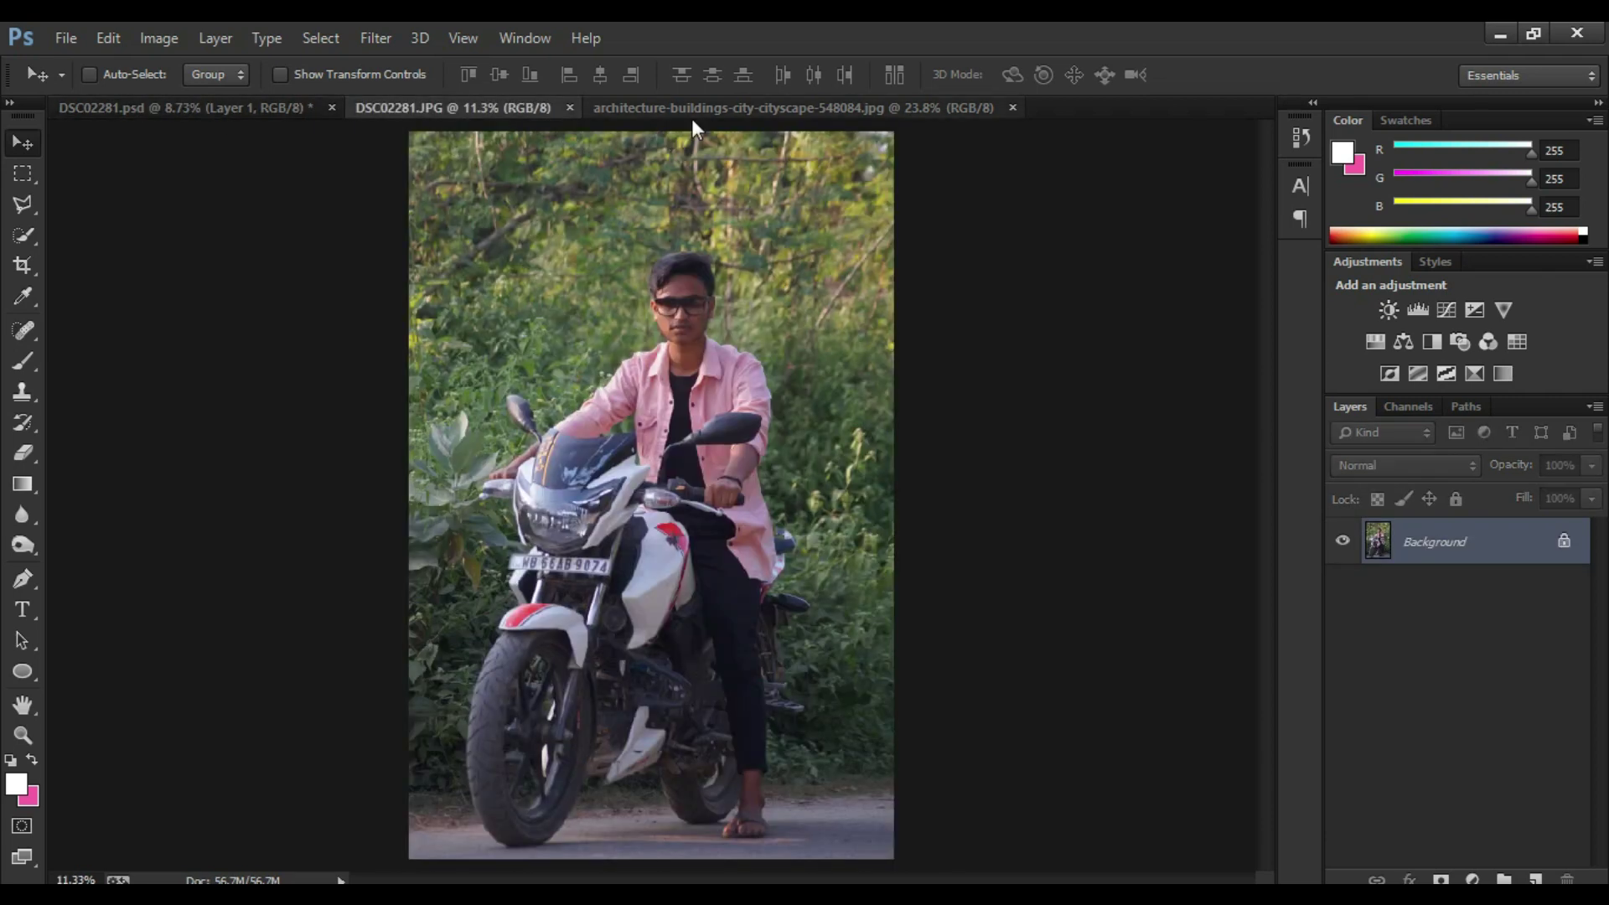
left_click(692, 113)
left_click(418, 102)
left_click(231, 112)
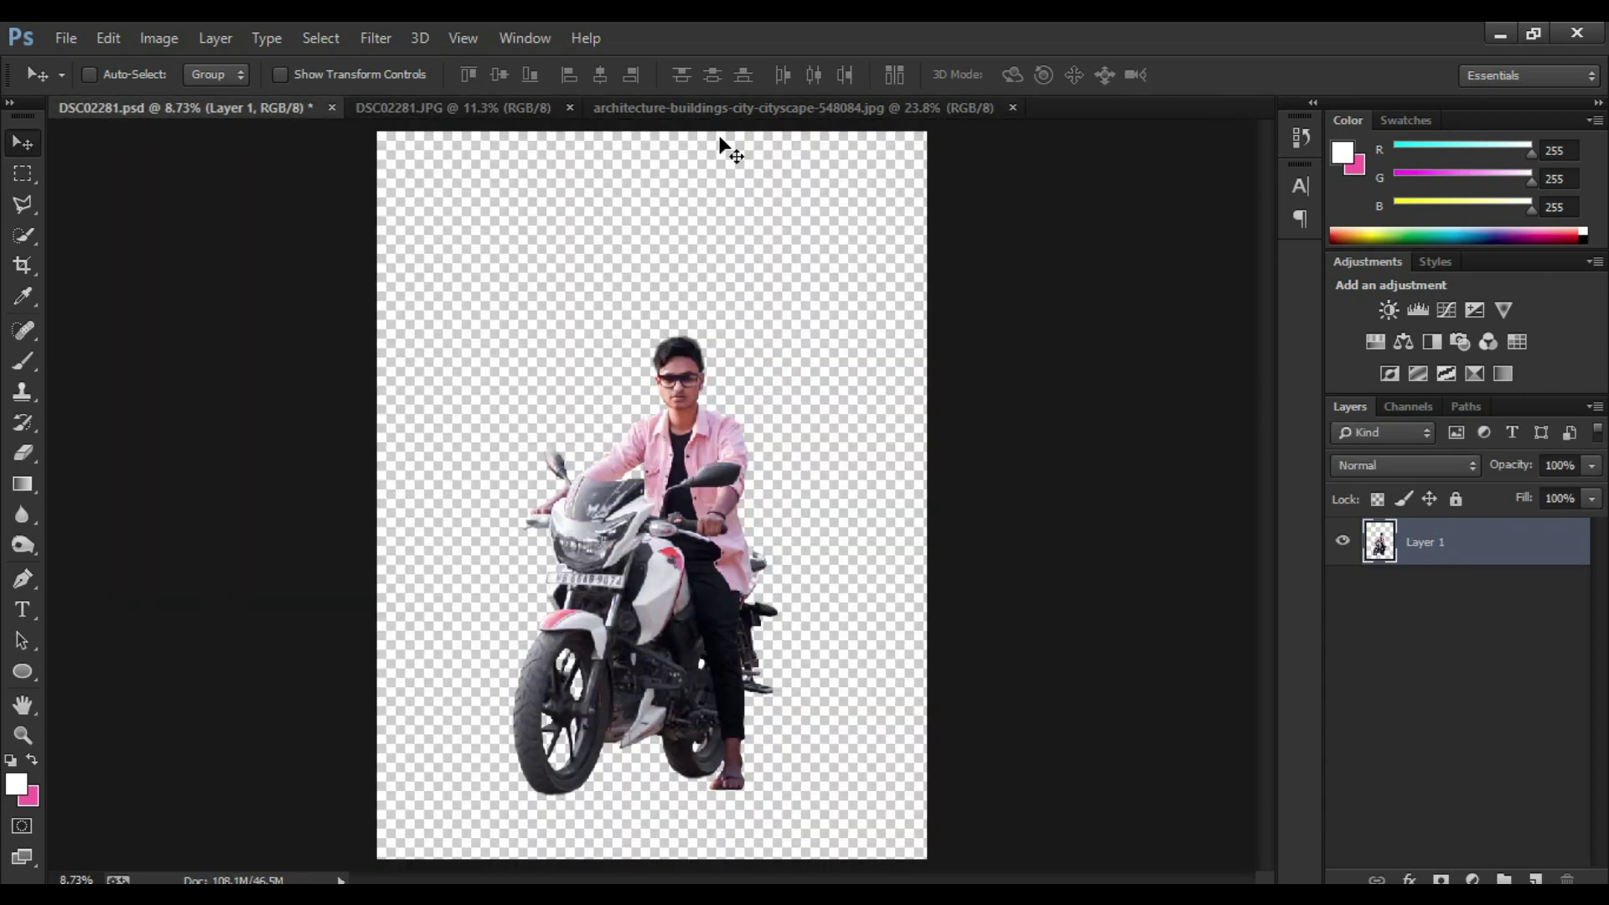
left_click(729, 109)
mouse_move(736, 176)
left_mouse_down()
mouse_move(226, 117)
mouse_move(711, 508)
left_mouse_up()
Step: Scale the street layer to fill the canvas and place it below the rider layer
key("ctrl+t")
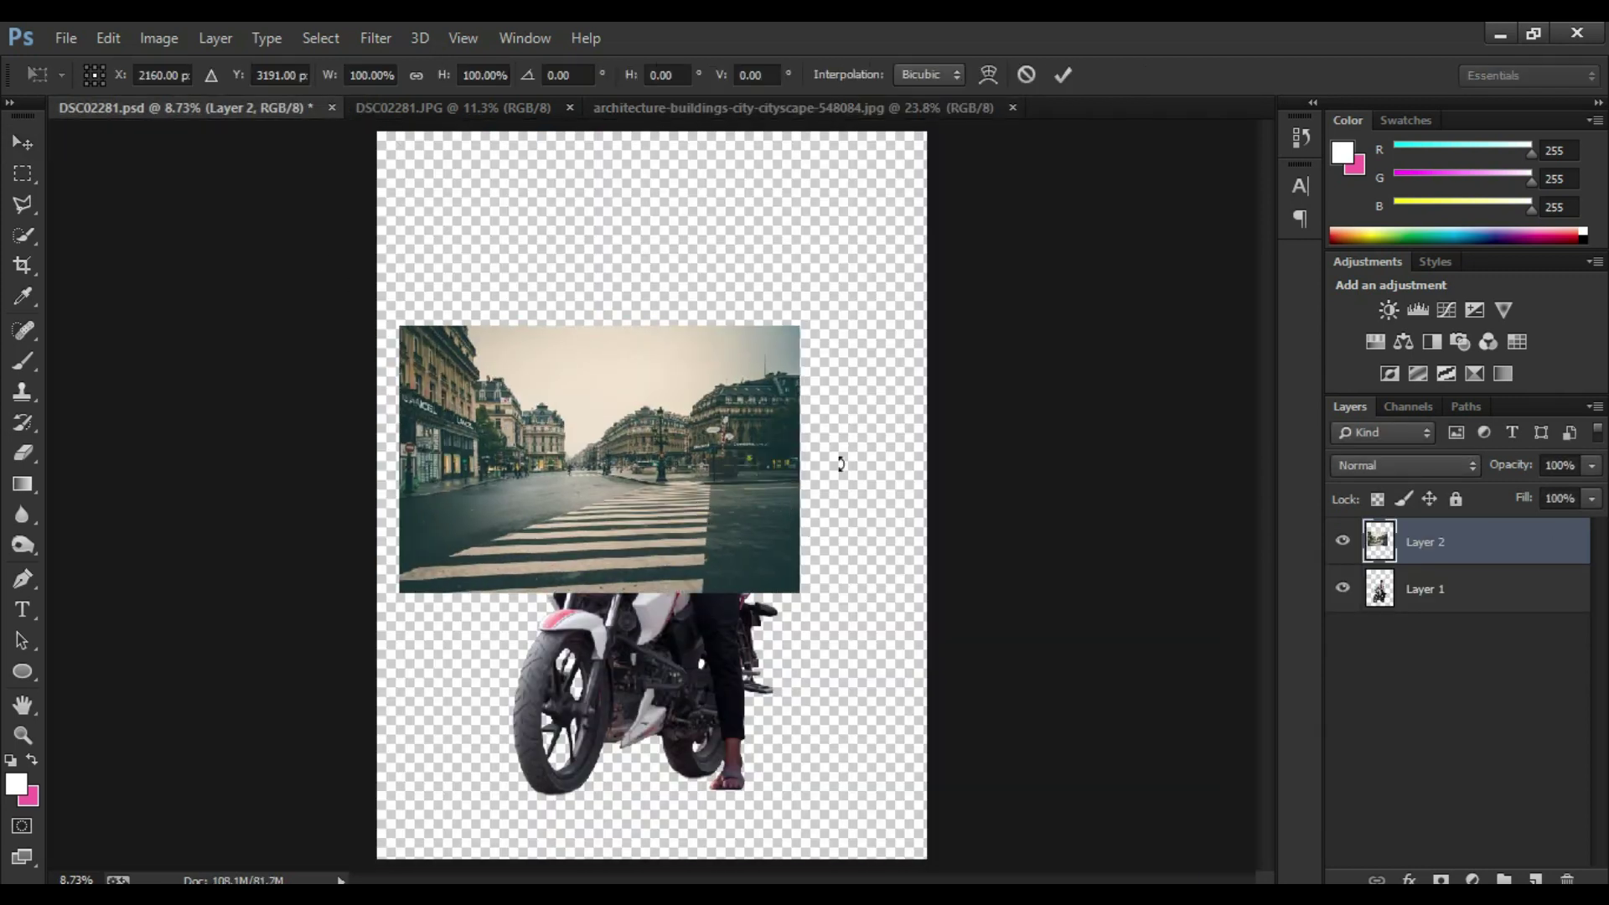
mouse_move(801, 593)
left_mouse_down()
mouse_move(1311, 851)
mouse_move(1165, 863)
left_mouse_up()
left_click_drag(934, 668, 1060, 690)
key("Return")
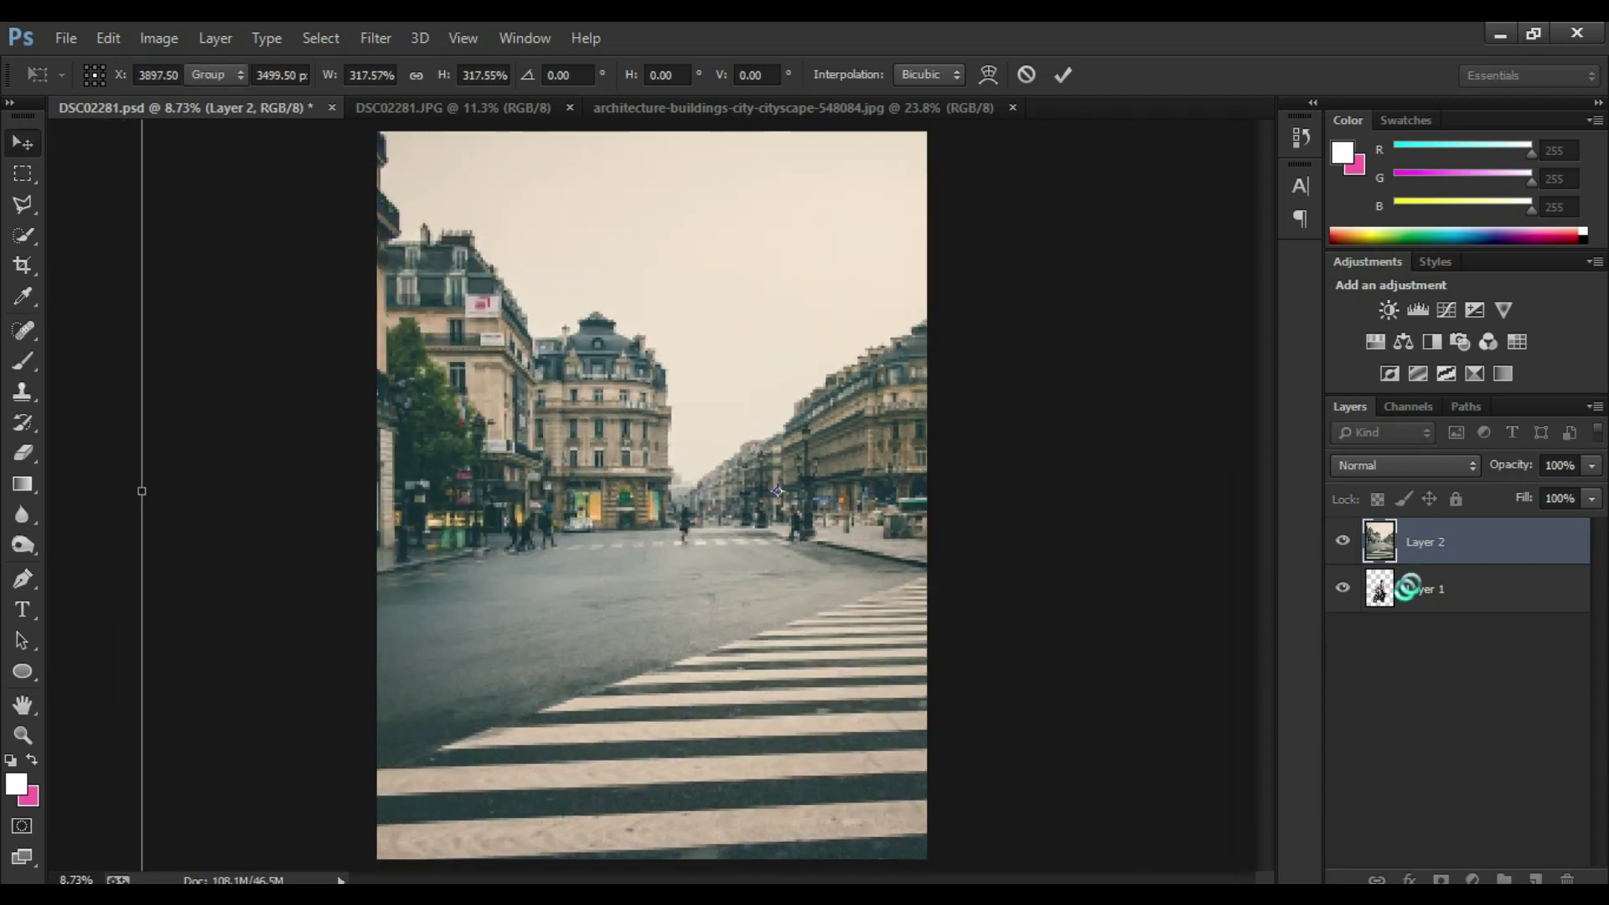
left_click_drag(1435, 557, 1435, 624)
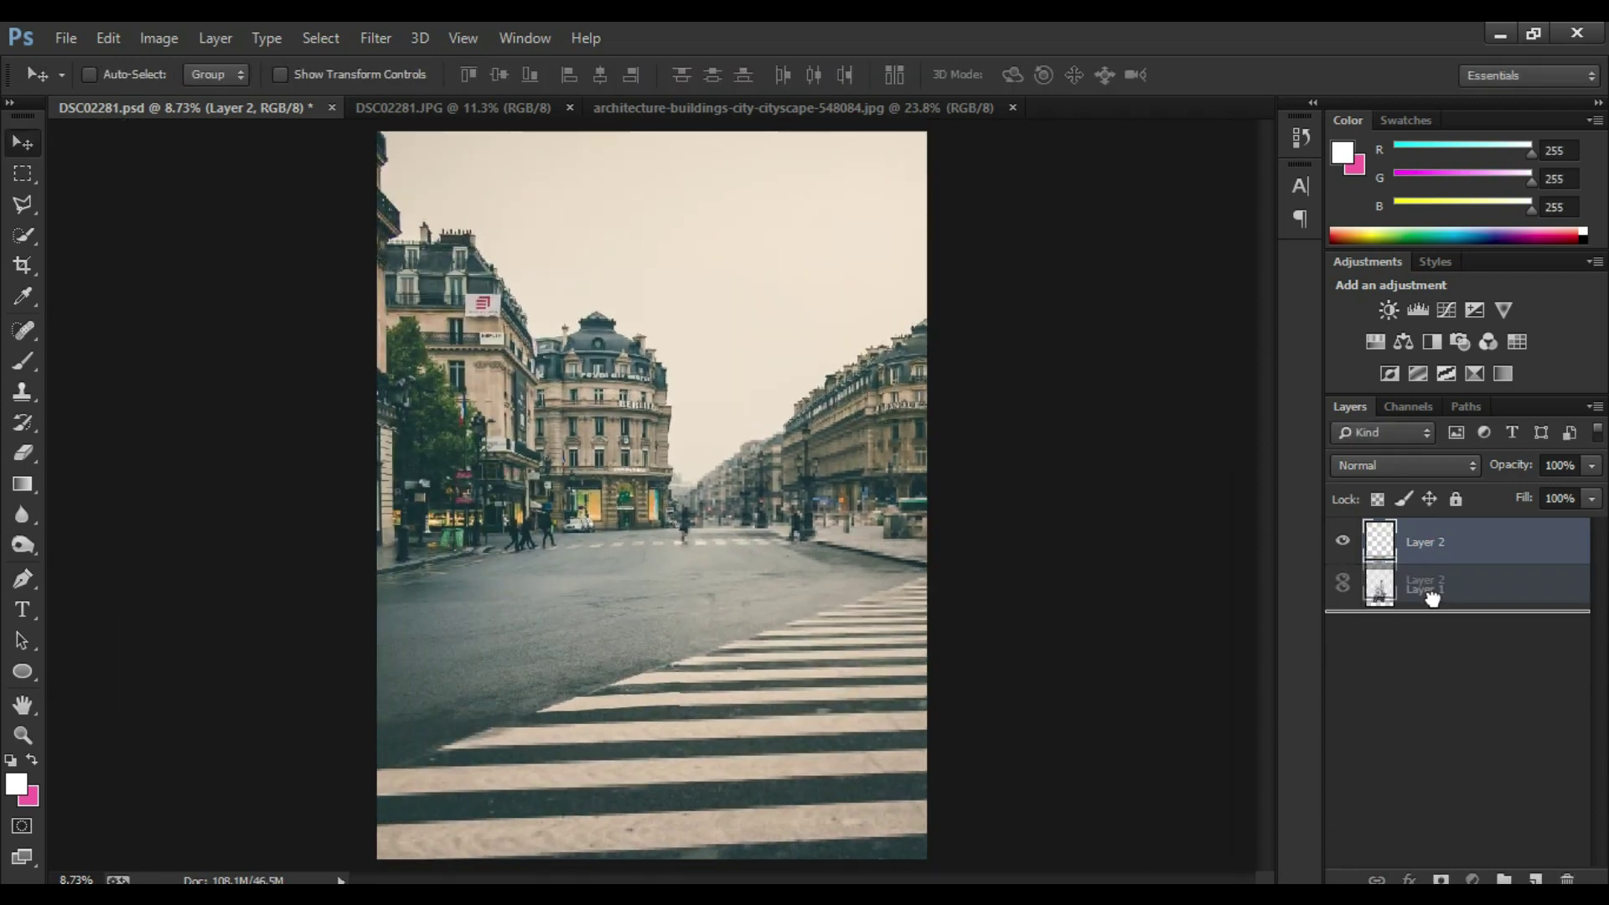
Step: Scale the street background to about 164% and reposition it, then fit the view
key("ctrl+minus")
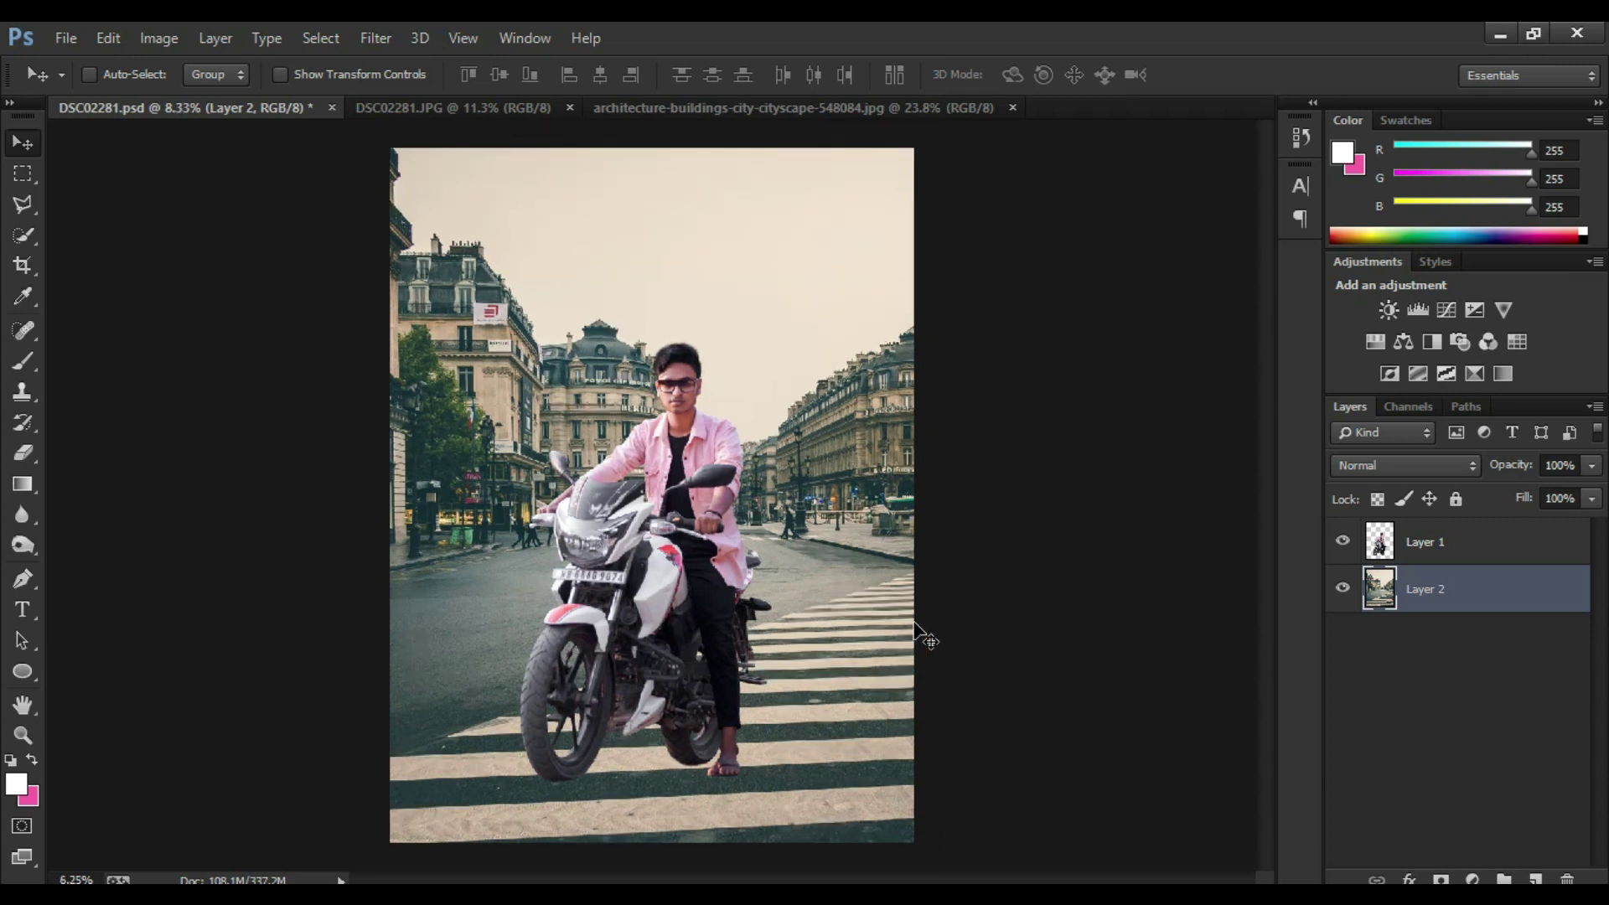
key("ctrl+minus")
key("ctrl+minus")
left_click_drag(746, 543, 743, 580)
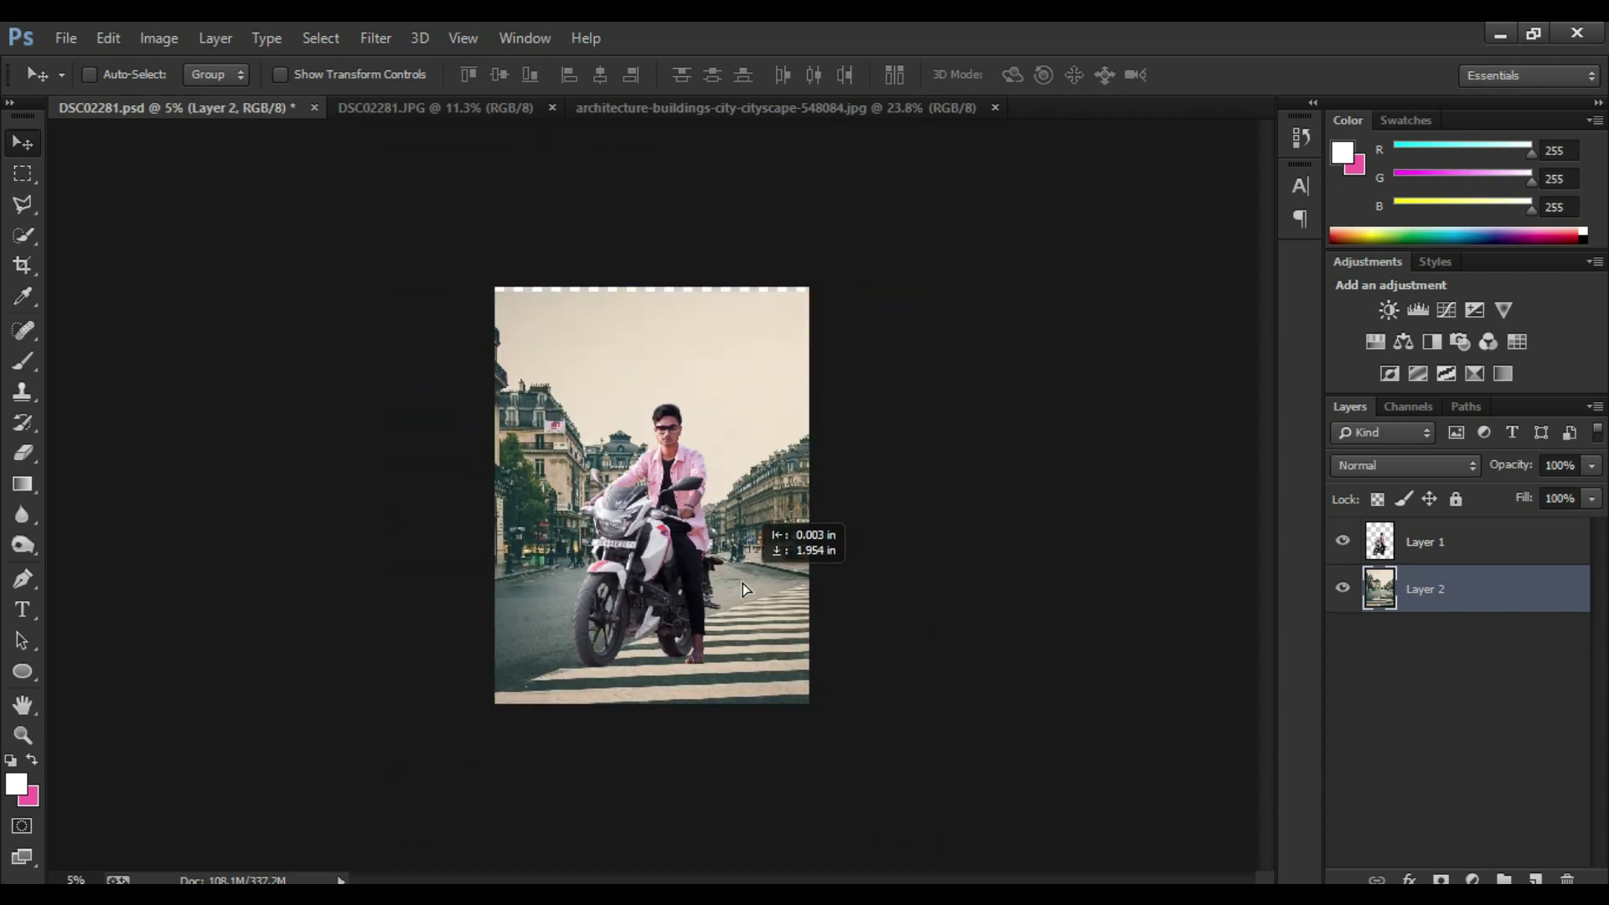
key("ctrl+minus")
key("ctrl+minus")
key("ctrl+minus")
key("ctrl+t")
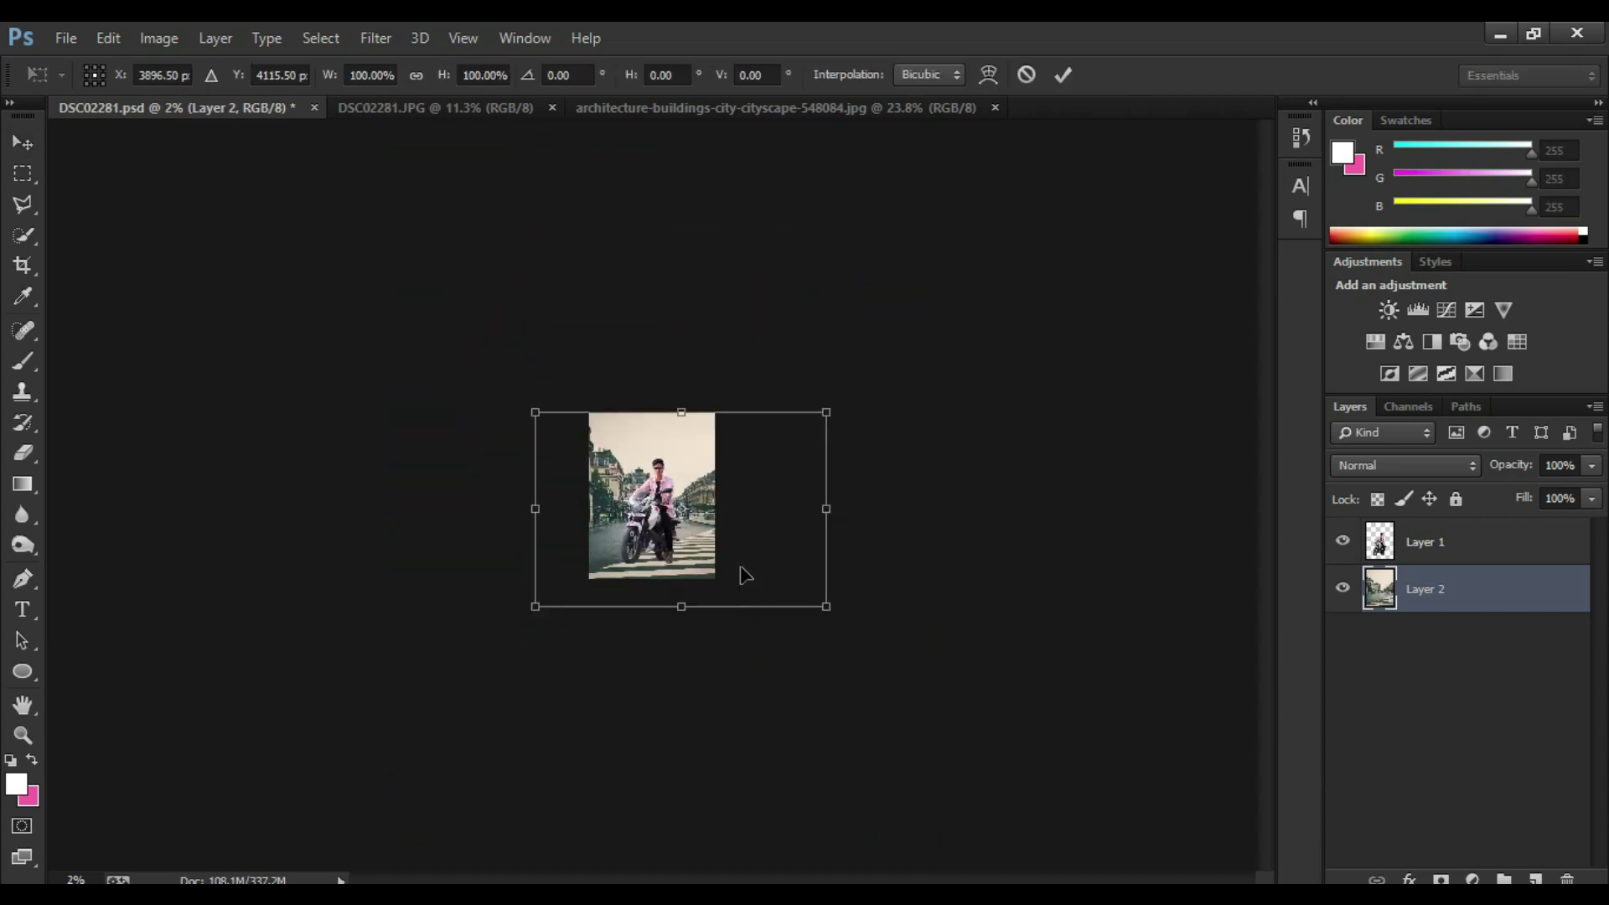
left_click_drag(826, 611, 1003, 717)
left_click_drag(848, 568, 819, 562)
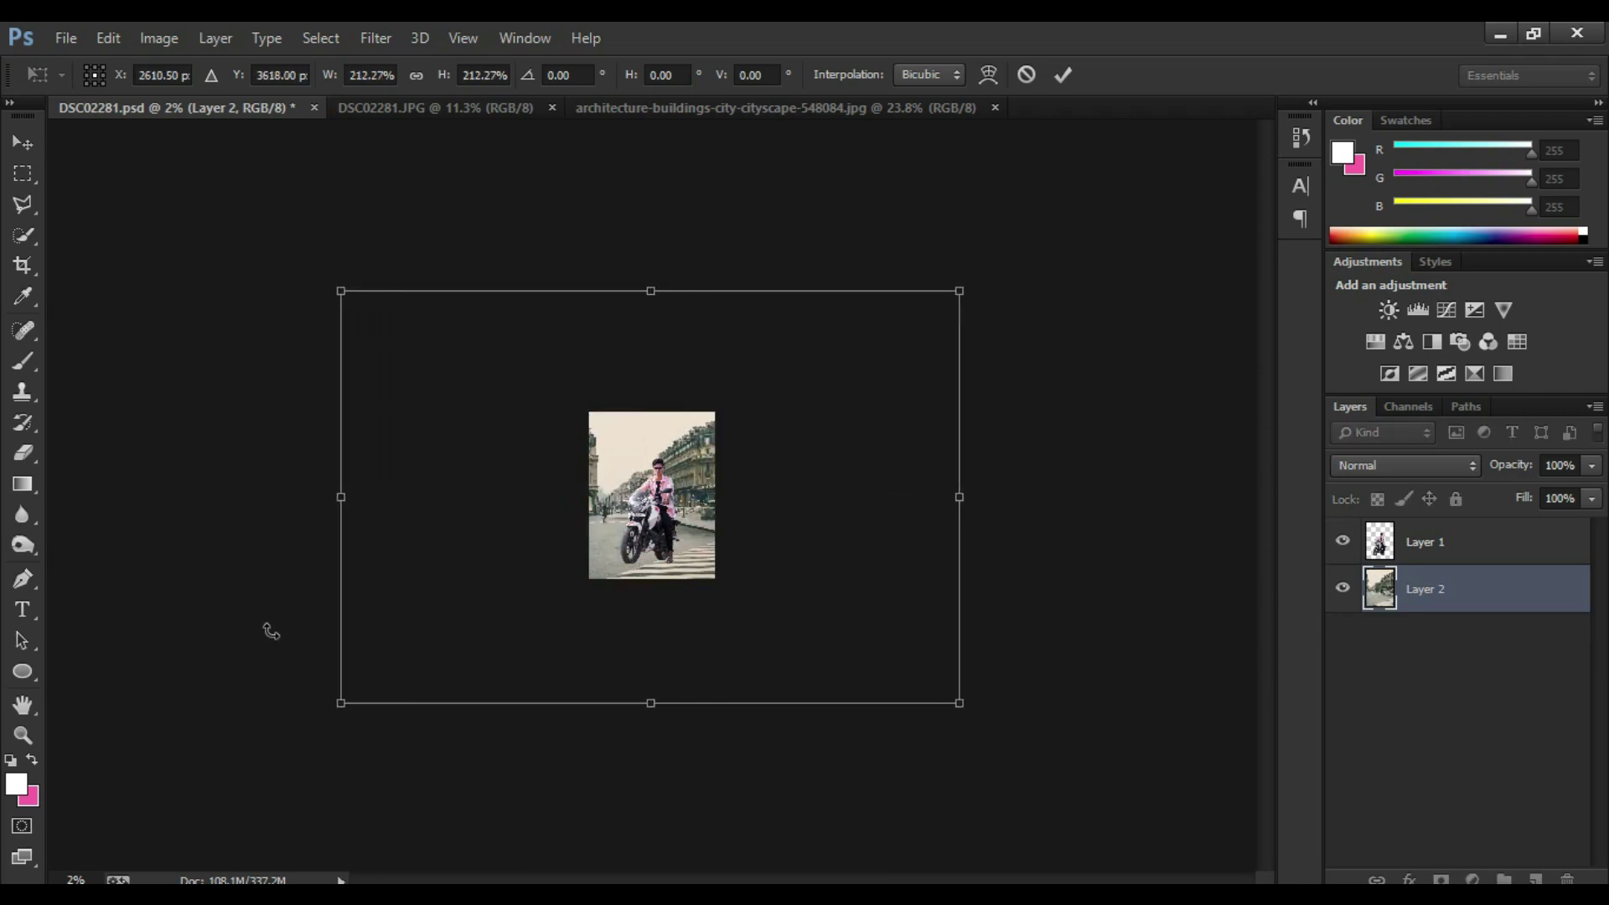
left_click_drag(960, 702, 884, 664)
left_click_drag(808, 575, 792, 560)
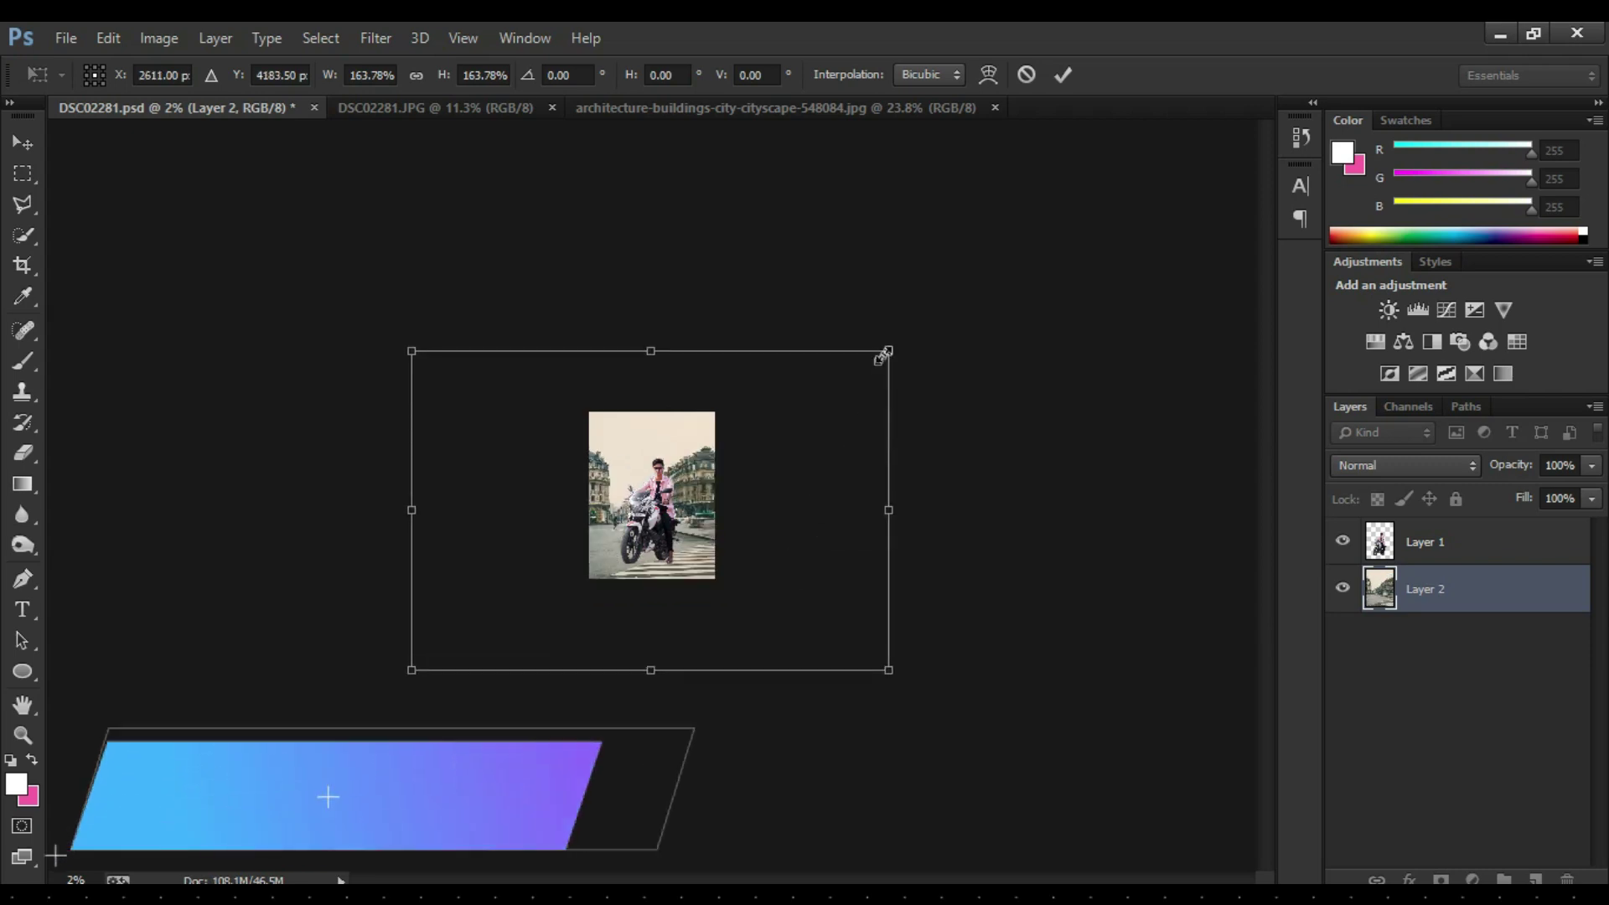
key("z")
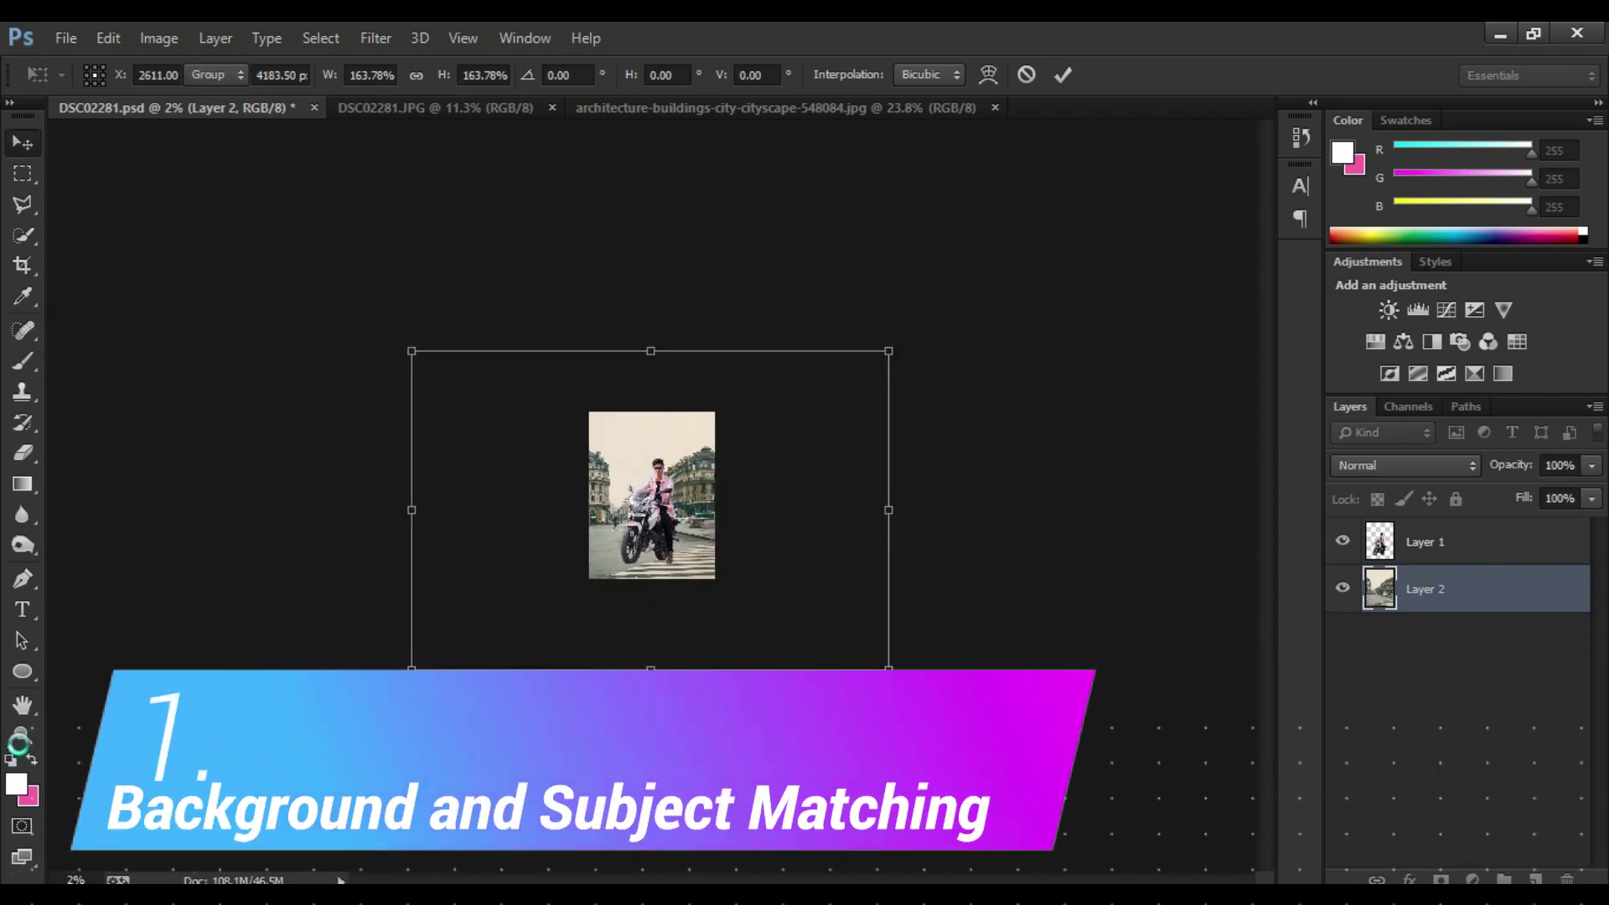
key("Return")
key("ctrl+0")
Step: Move the street background right and down so the road lines up under the rider
key("v")
left_click_drag(799, 389, 854, 401)
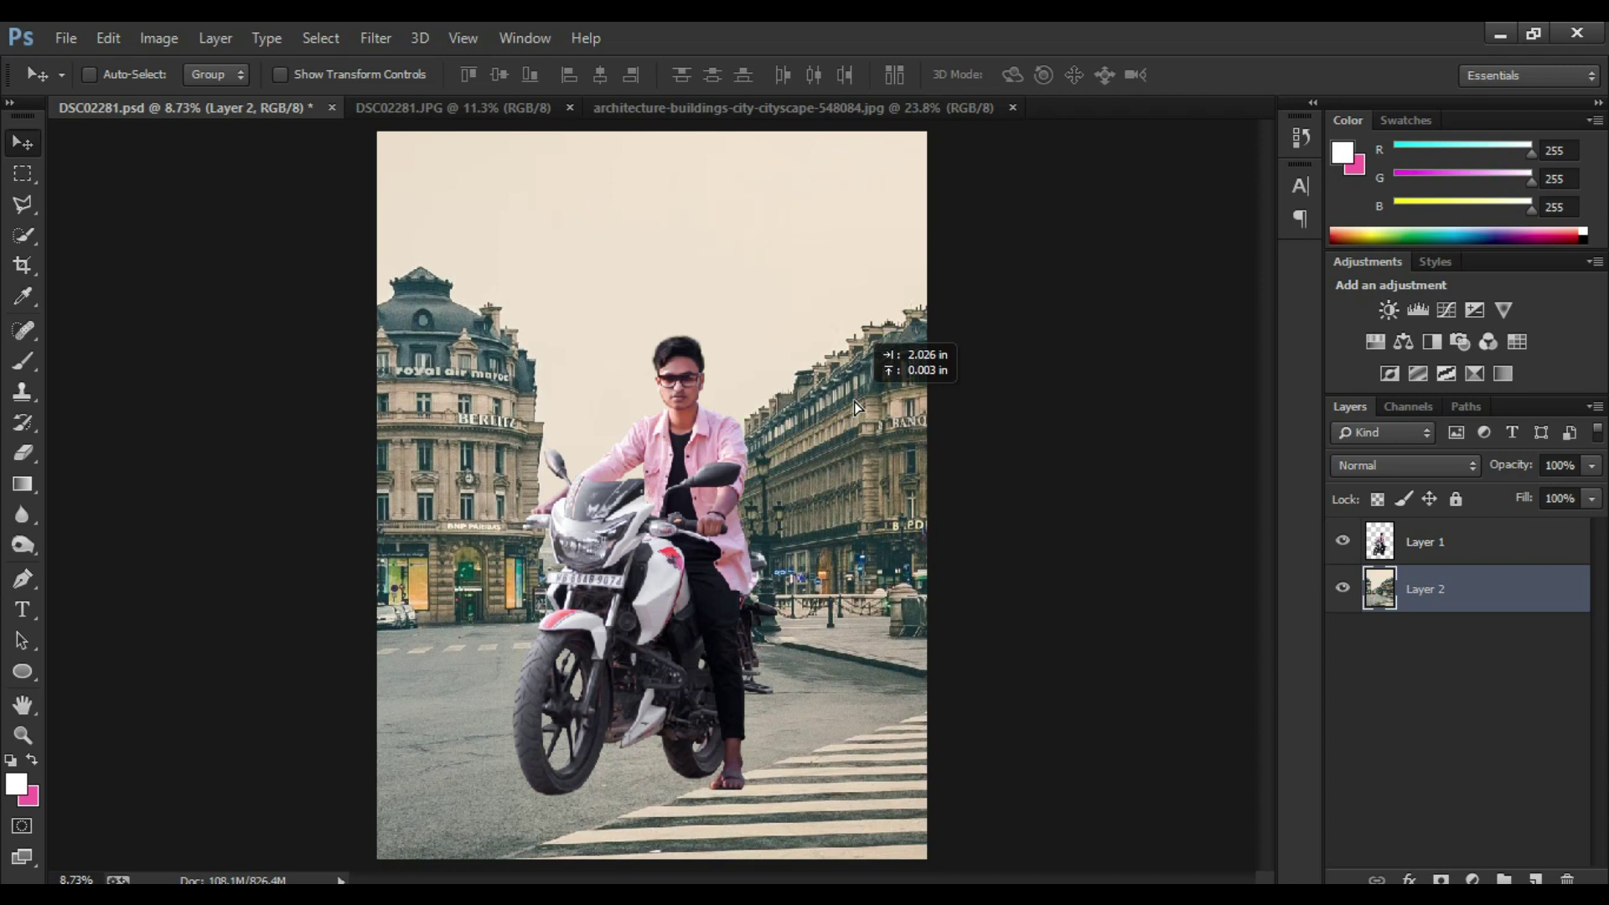
left_click_drag(854, 402, 880, 405)
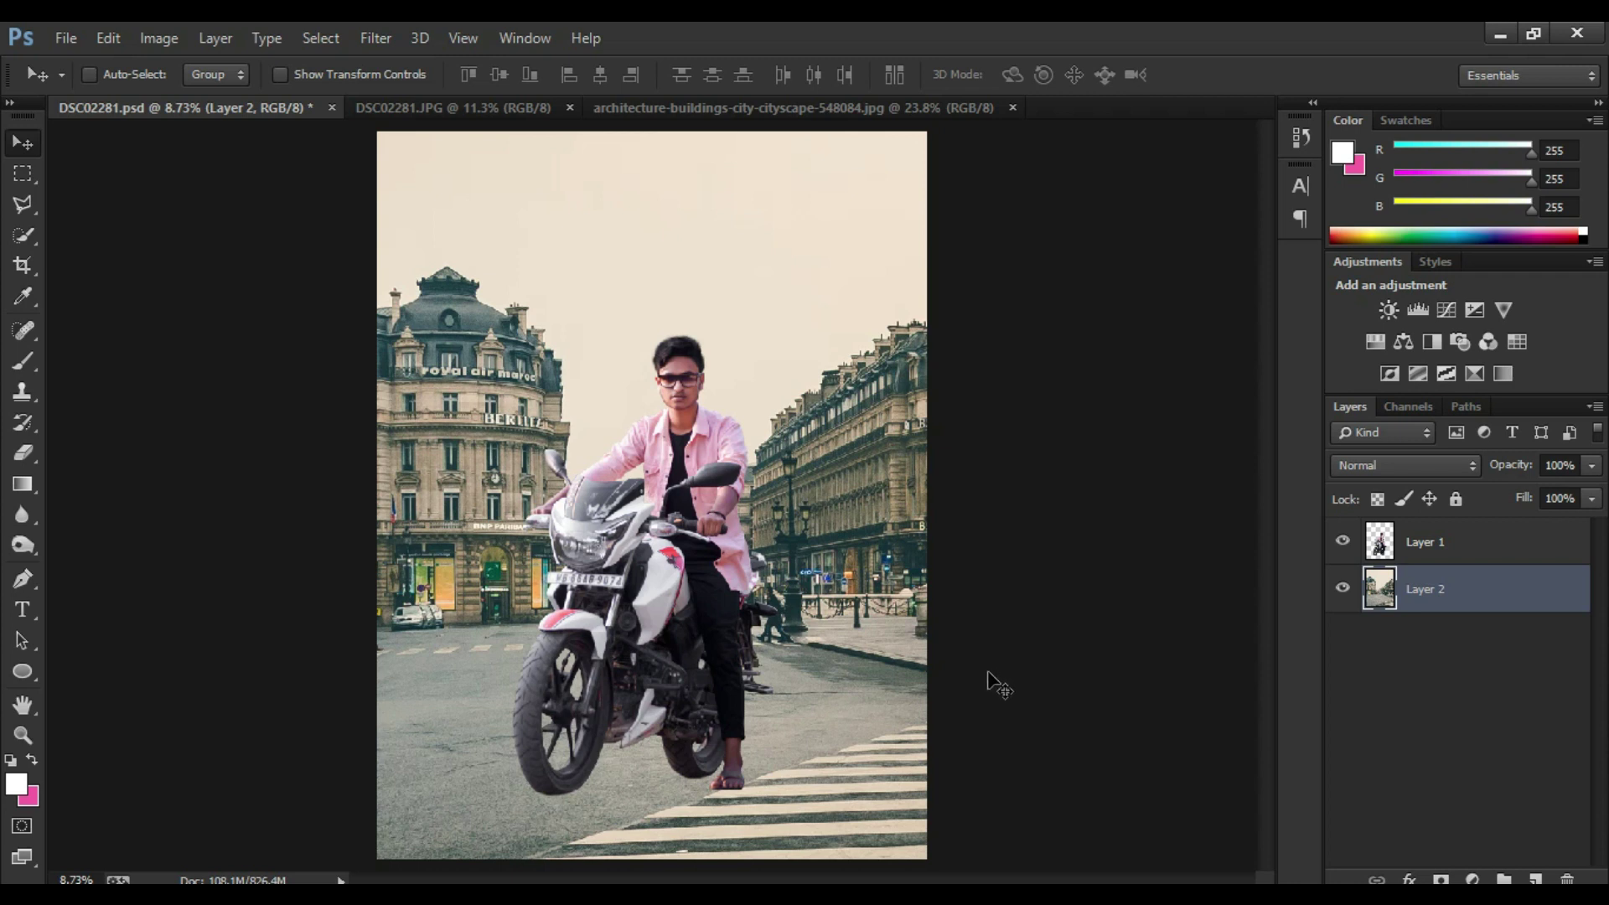
left_click(1473, 549)
left_click(1466, 594)
left_click(160, 38)
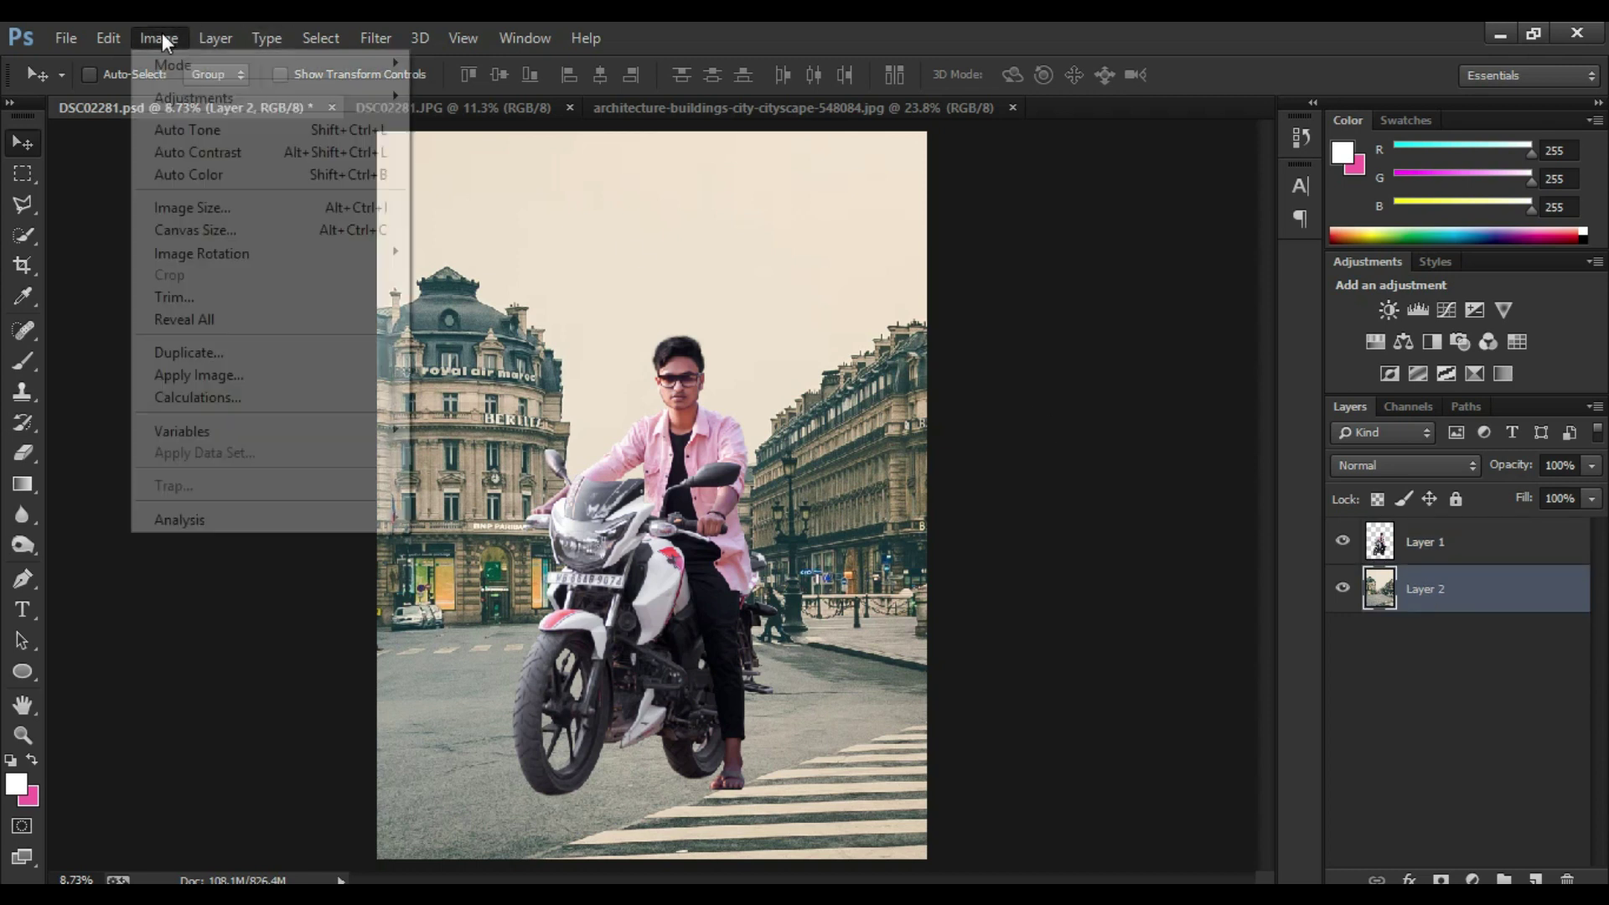
left_click(199, 151)
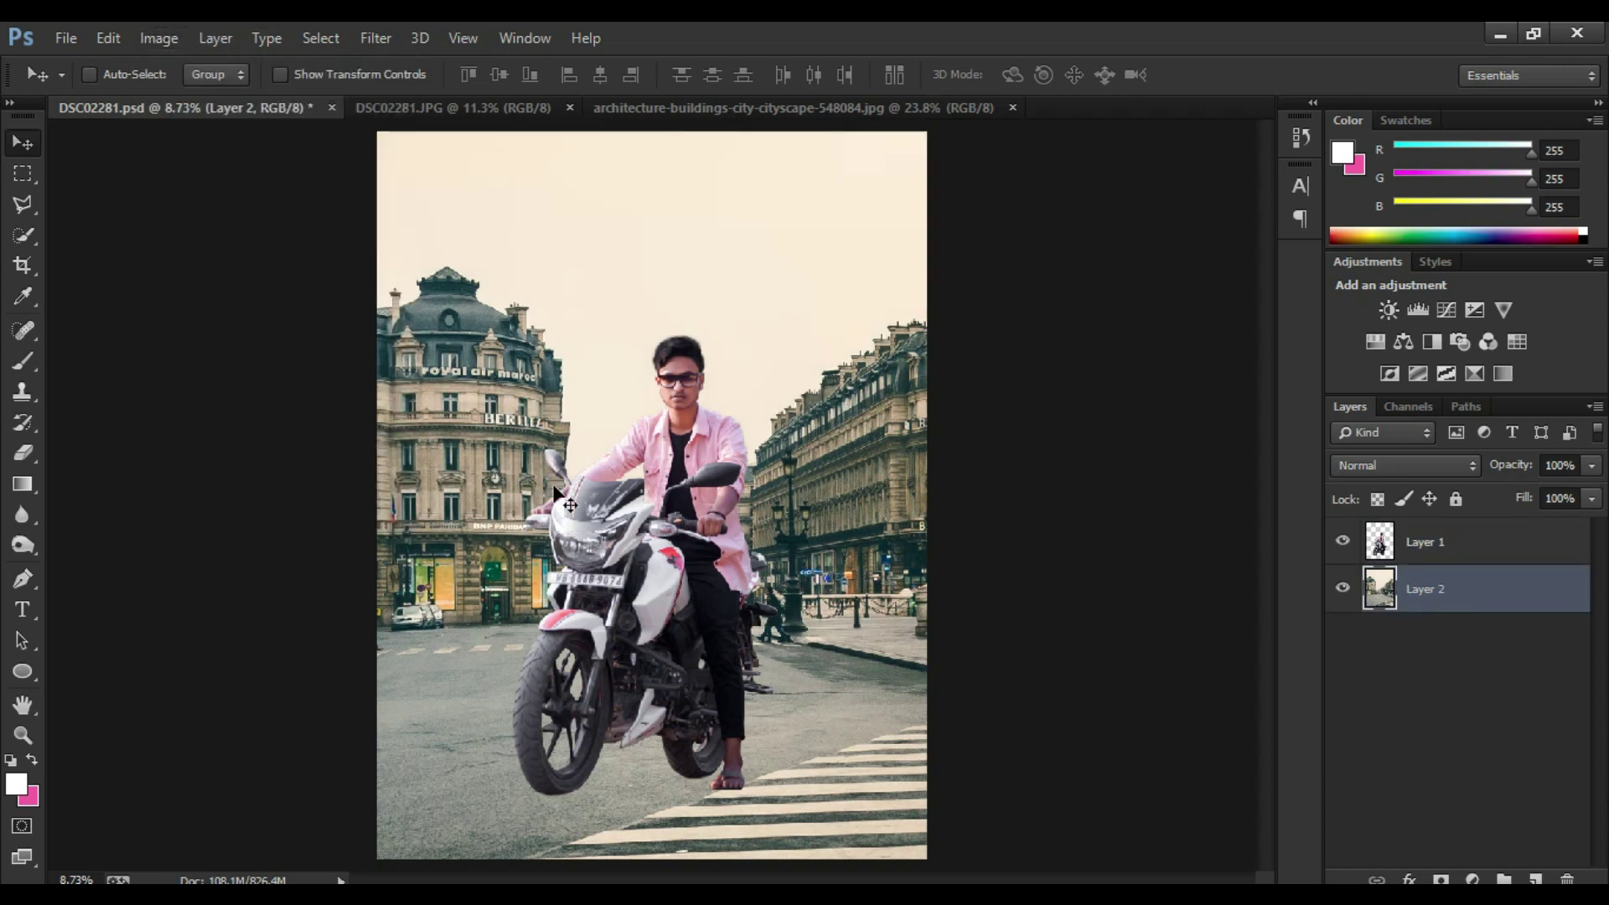
left_click(23, 712)
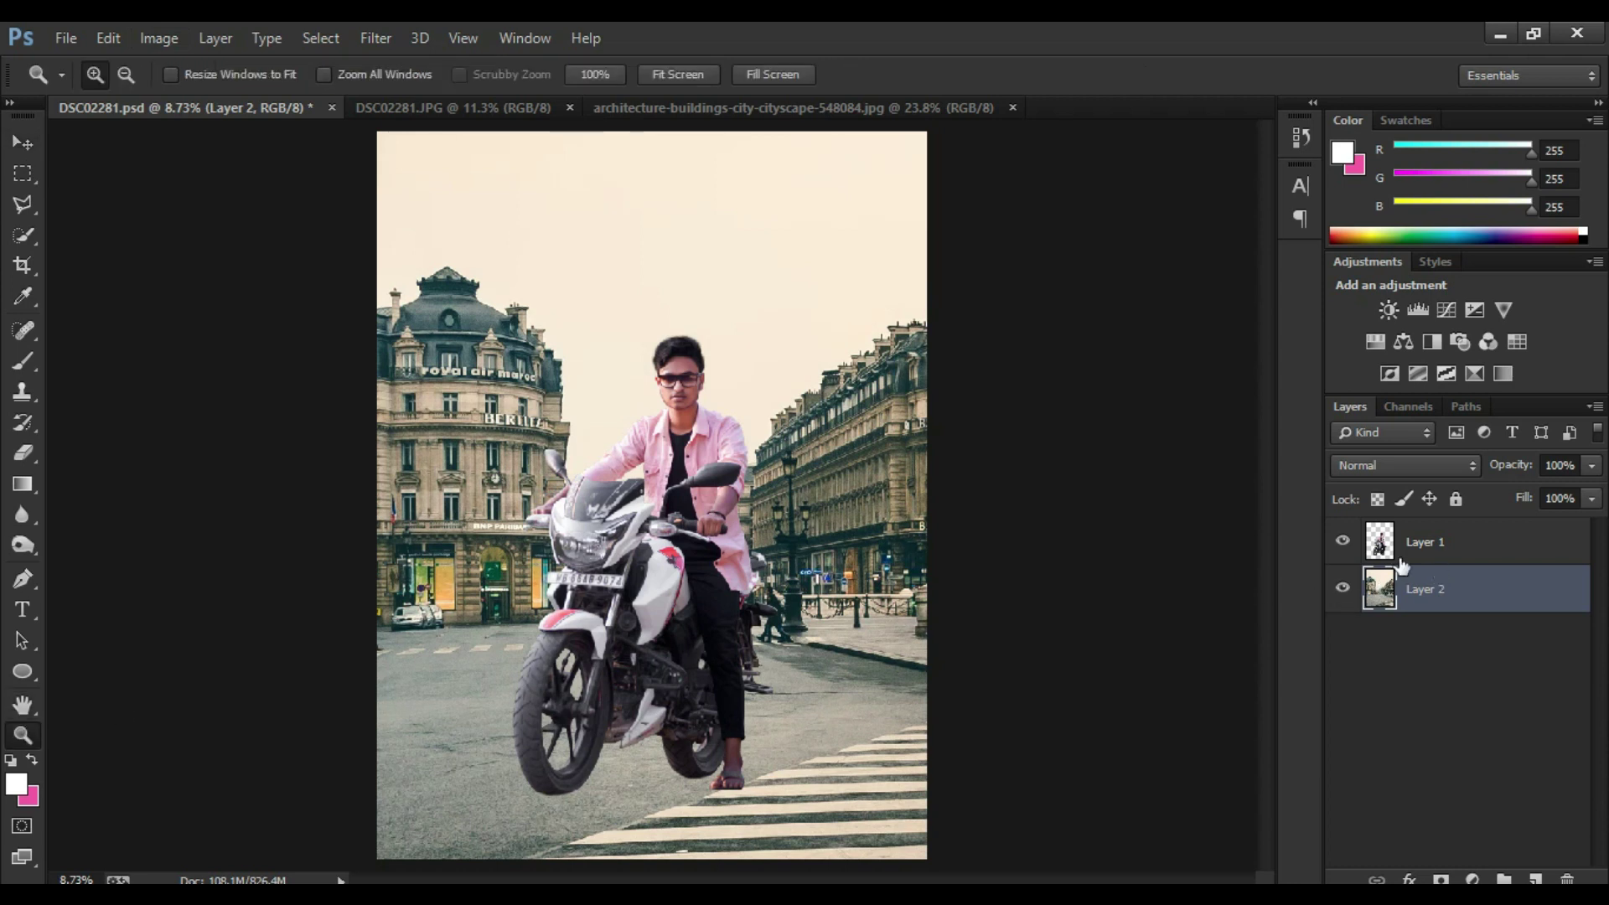
left_click(375, 38)
mouse_move(515, 298)
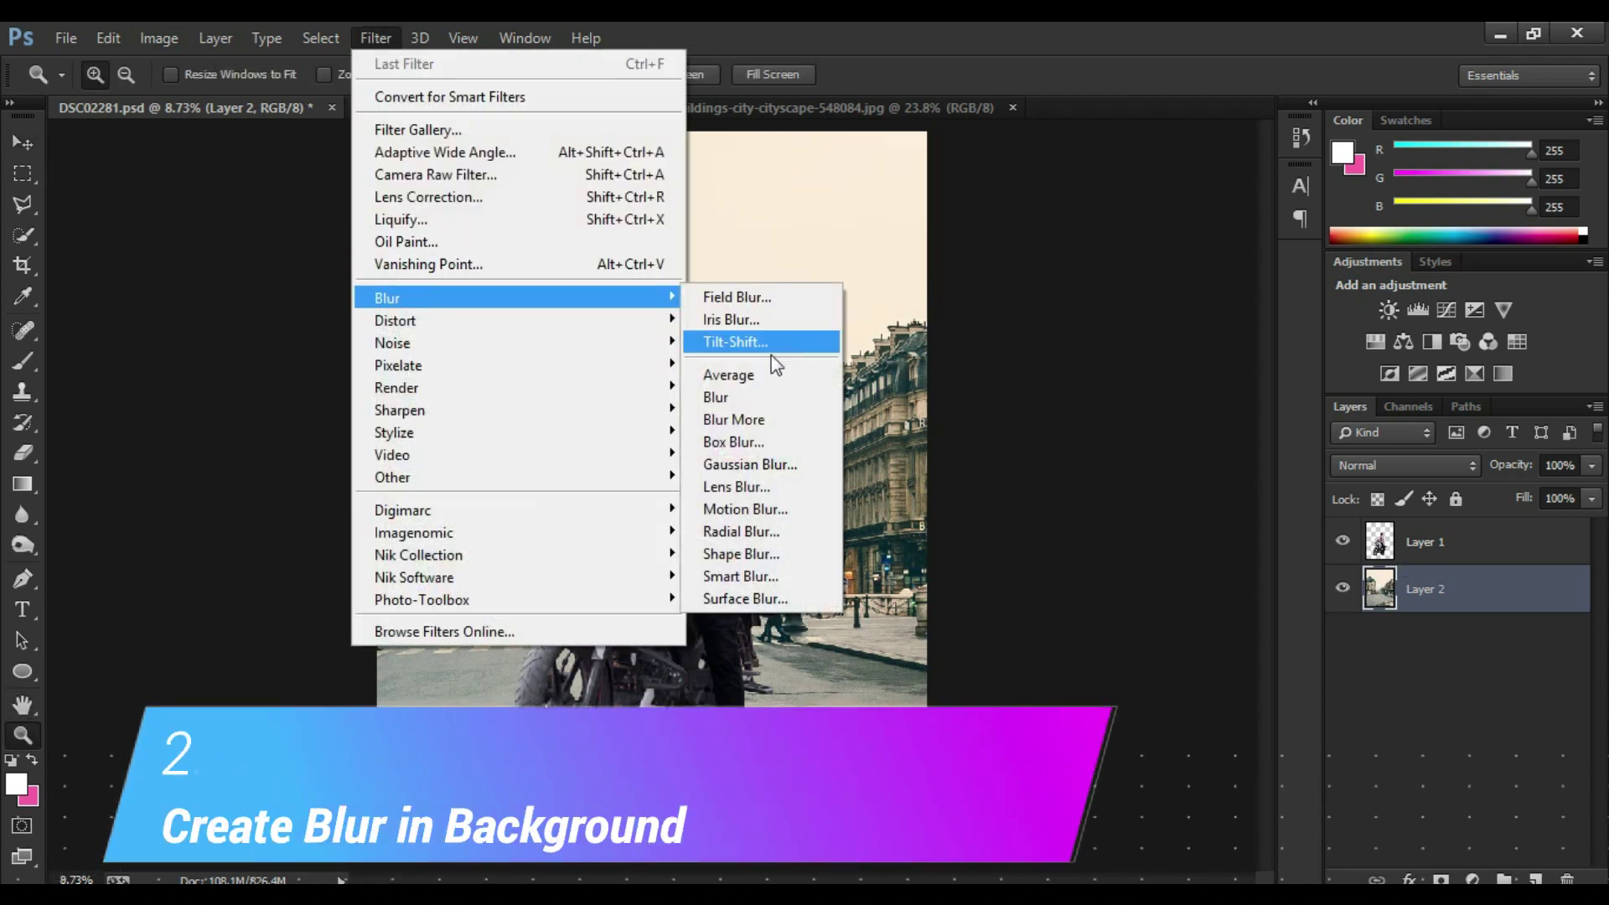
Step: Apply a roughly 29 px tilt-shift blur with the sharp band on the road
left_click(771, 352)
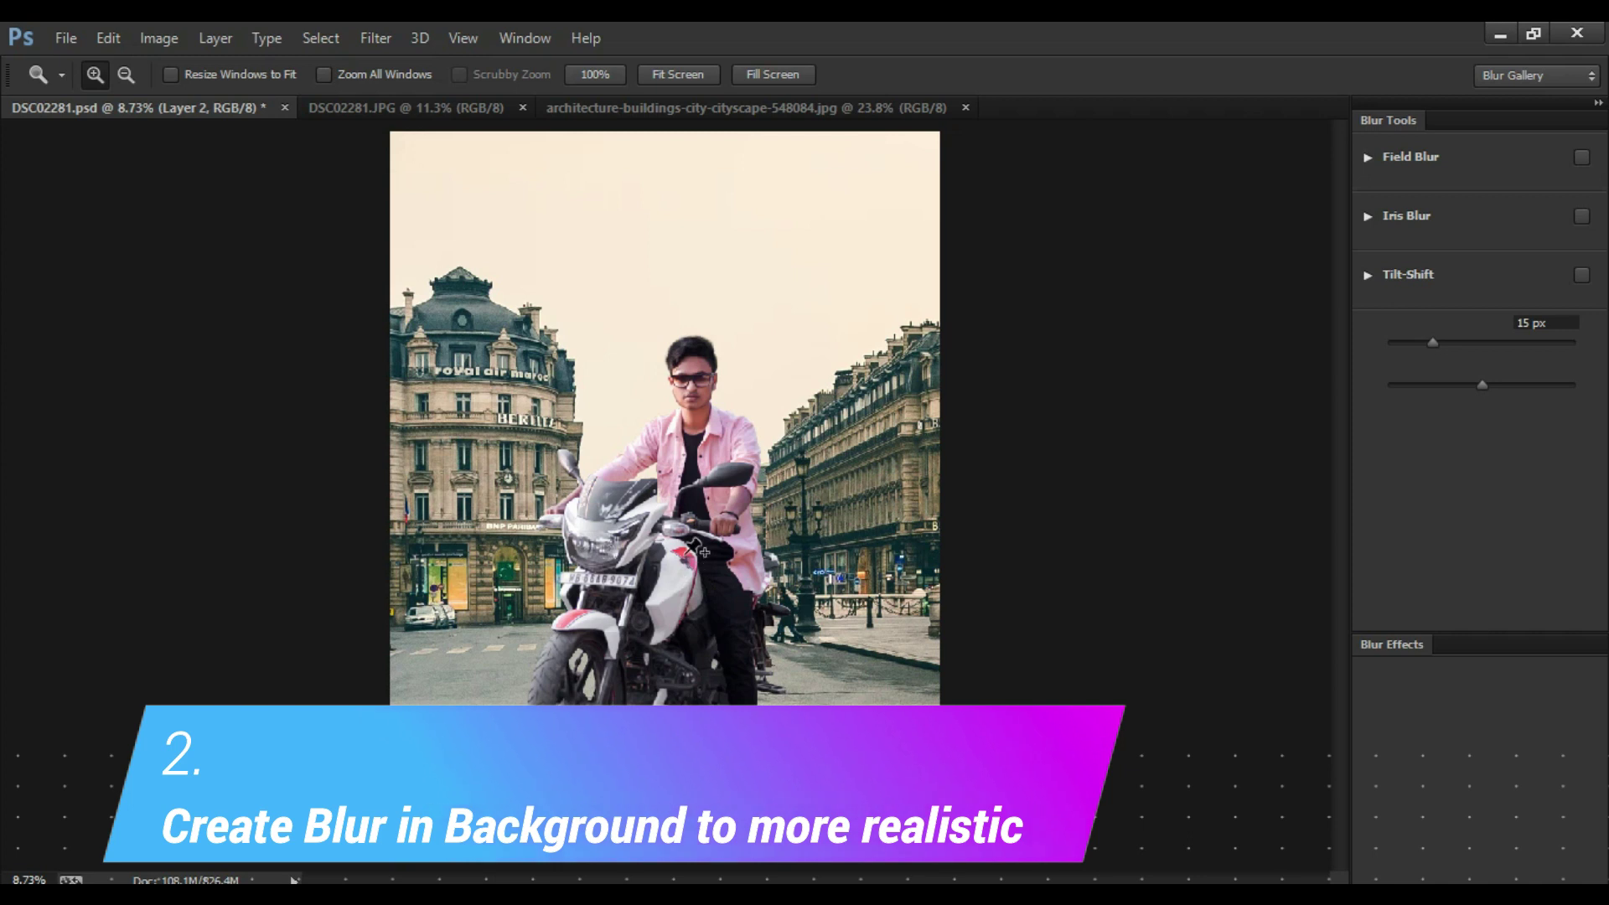
left_click_drag(664, 496, 661, 839)
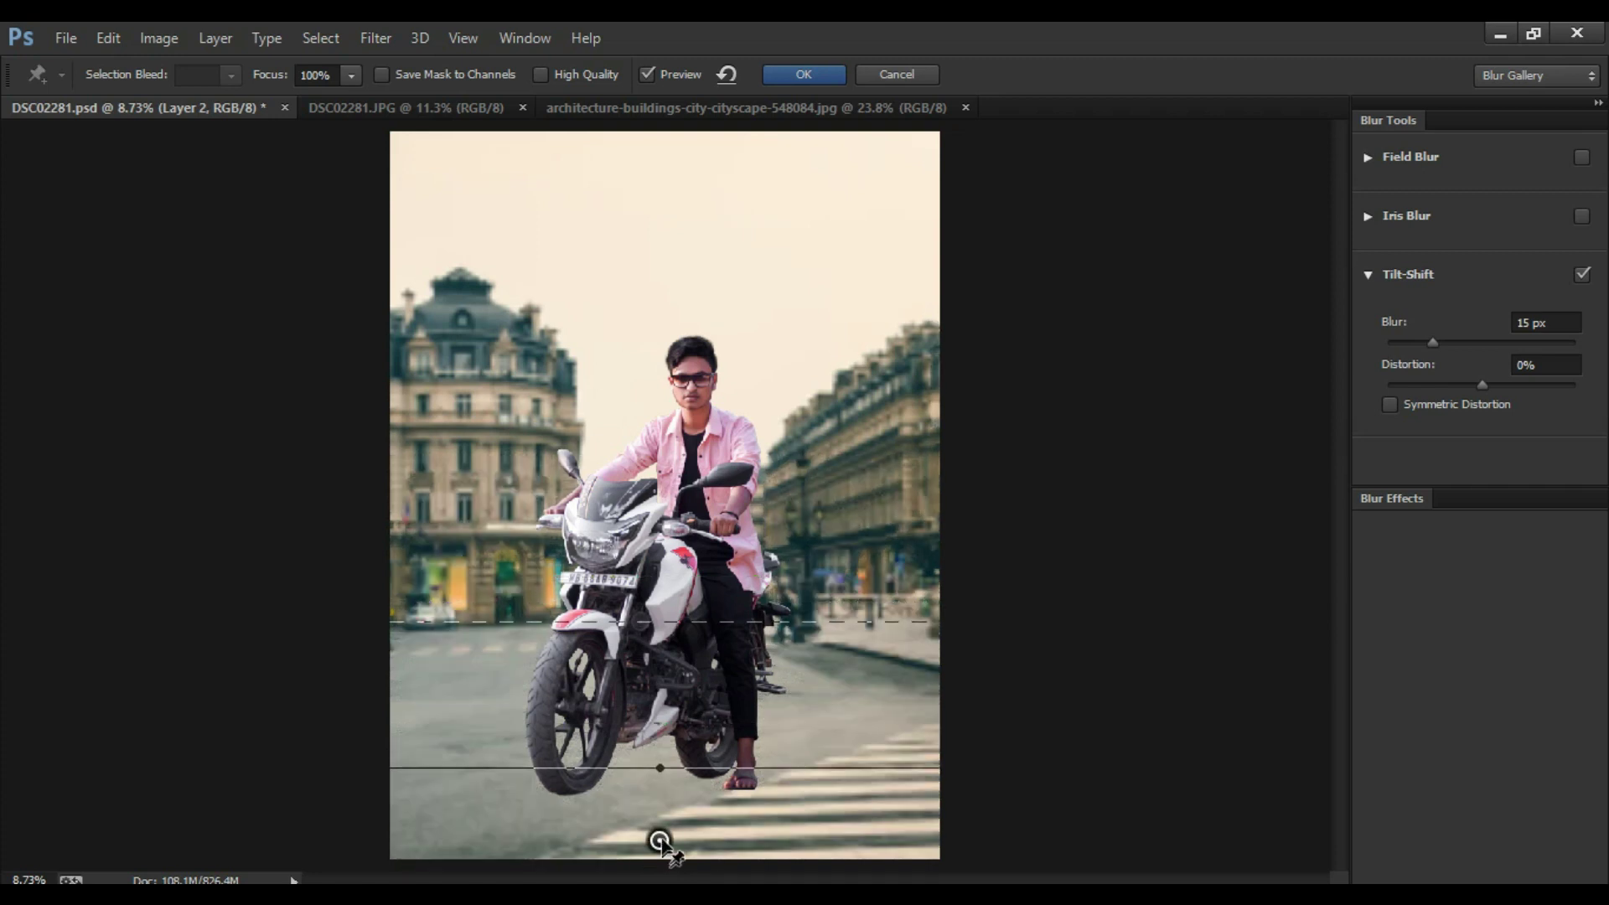
left_click_drag(1434, 342, 1455, 345)
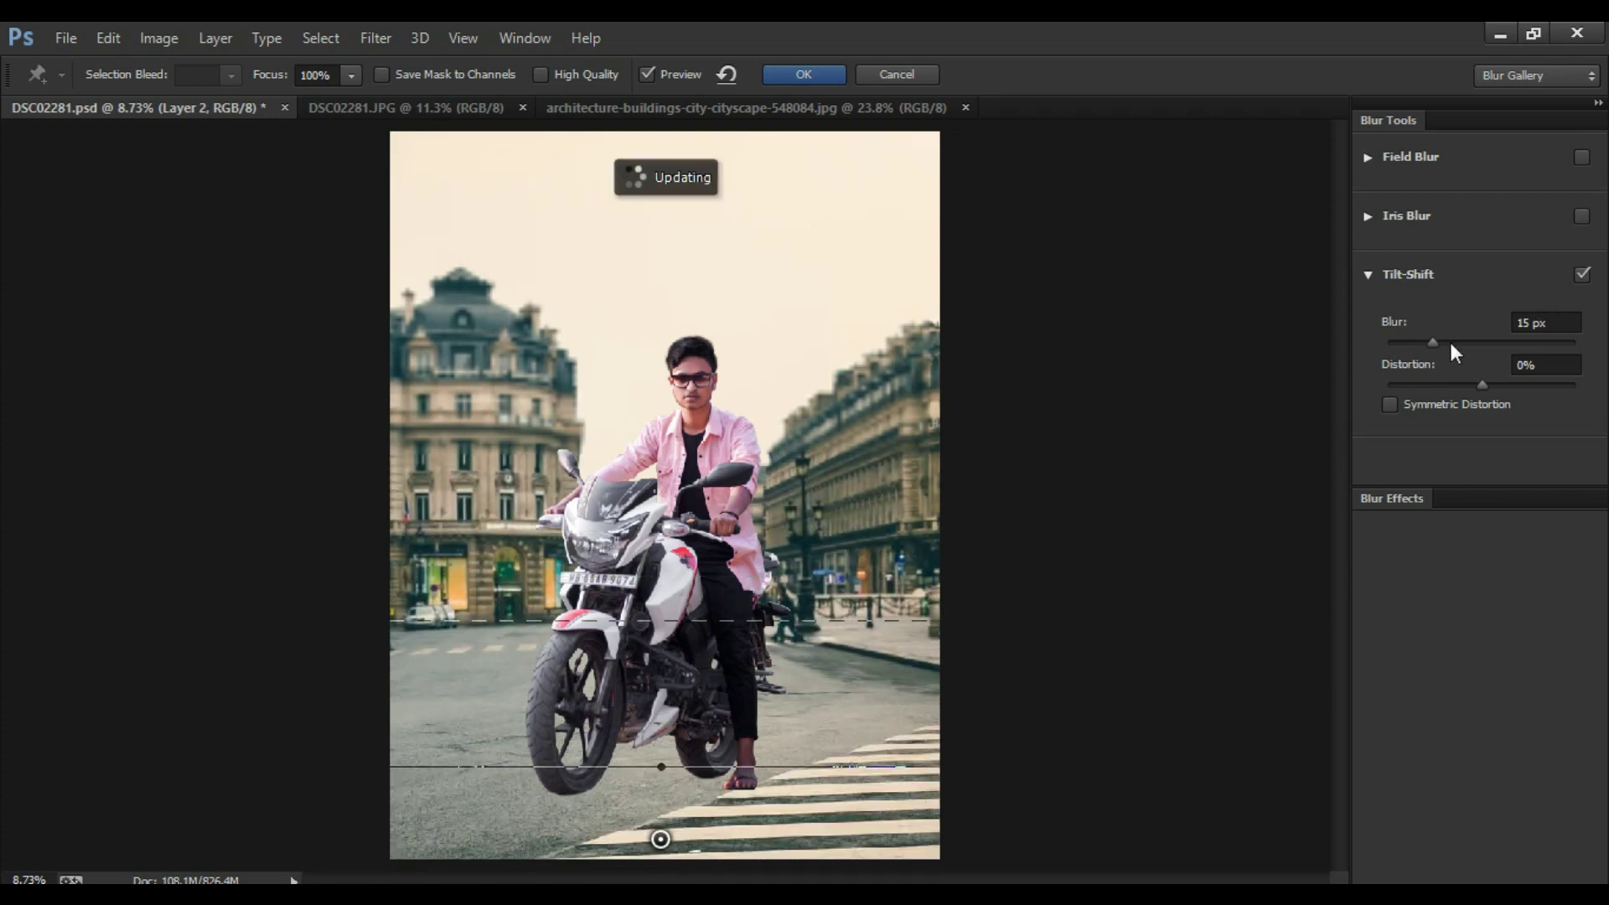
left_click(661, 839)
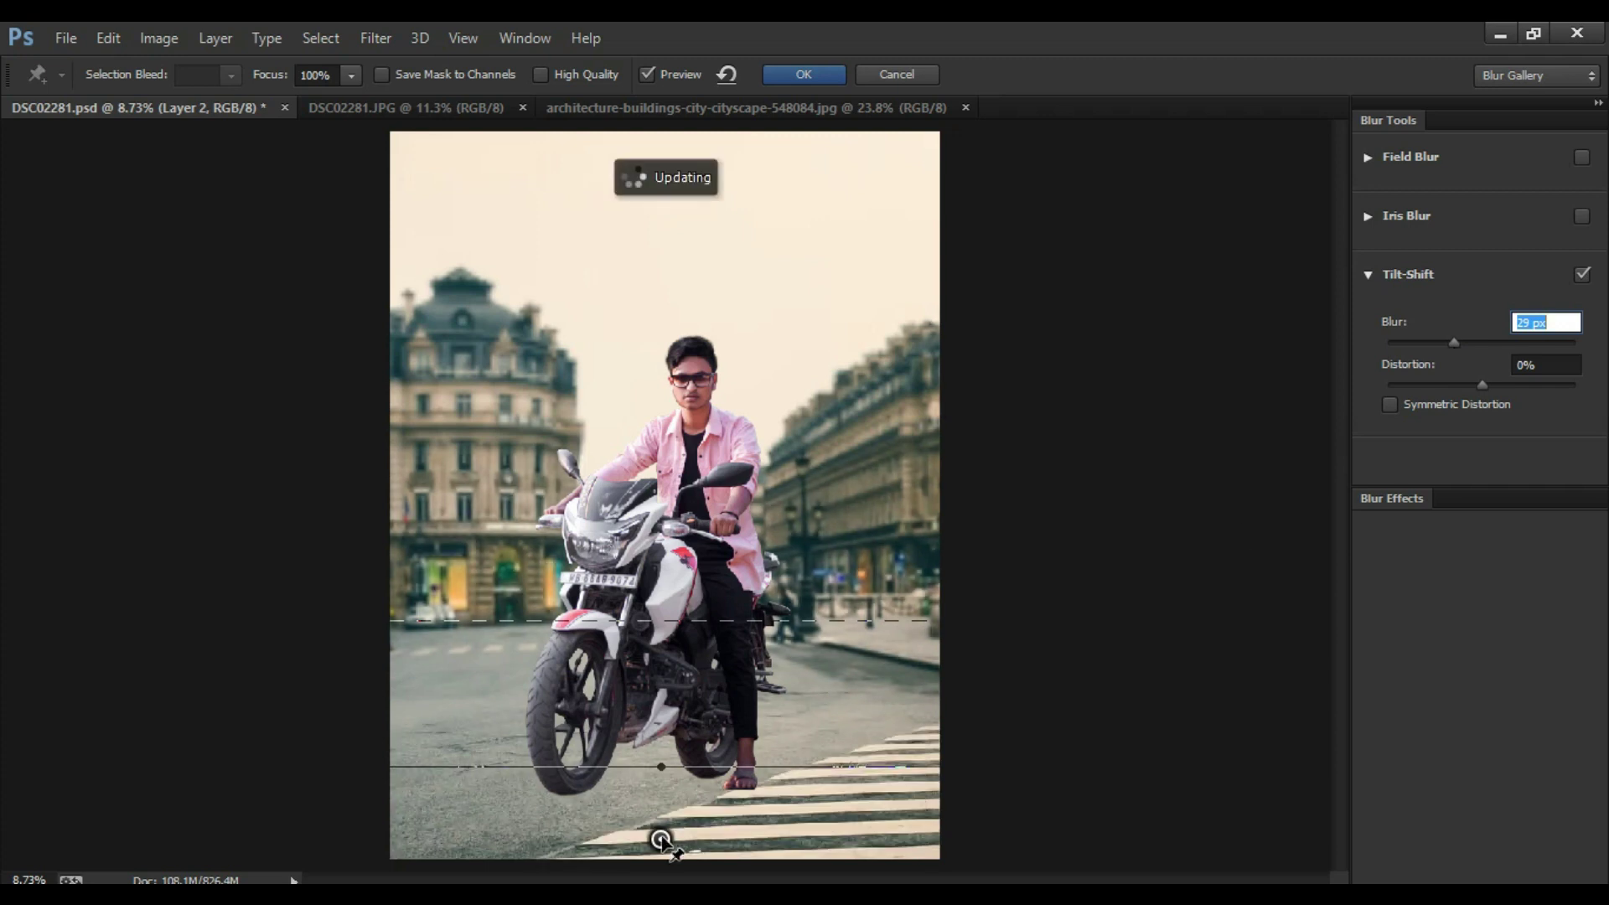
left_click(803, 75)
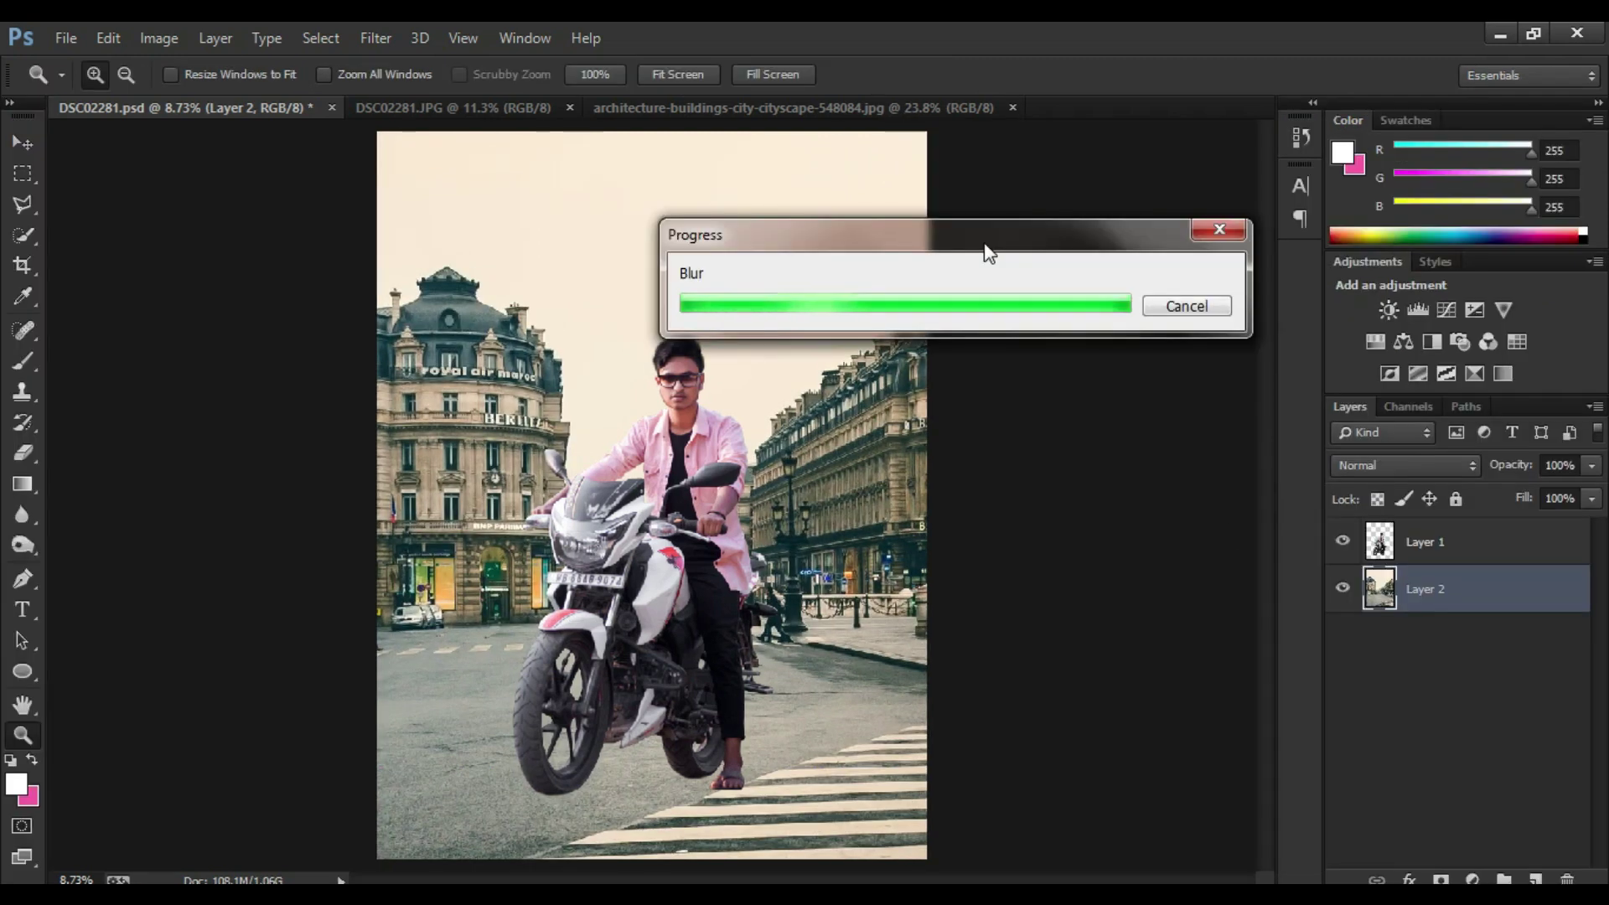
key("alt+bracketright")
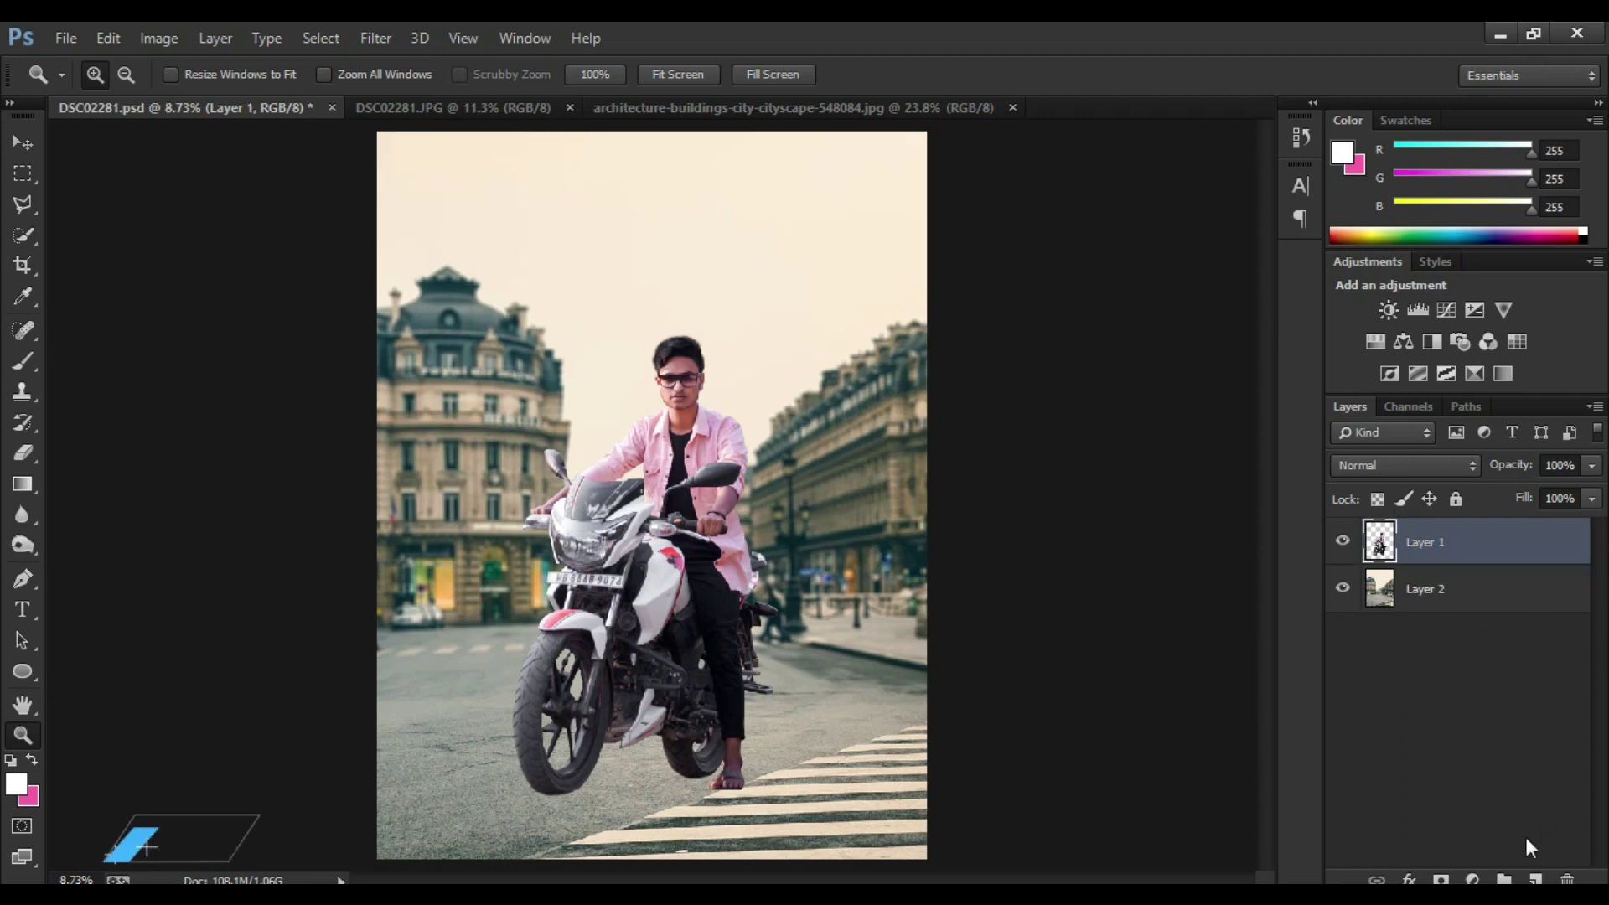
Step: On a new layer below the rider, paint a black soft-brush shadow and squash it flat
left_click(1534, 879)
left_click_drag(1446, 545, 1453, 605)
key("b")
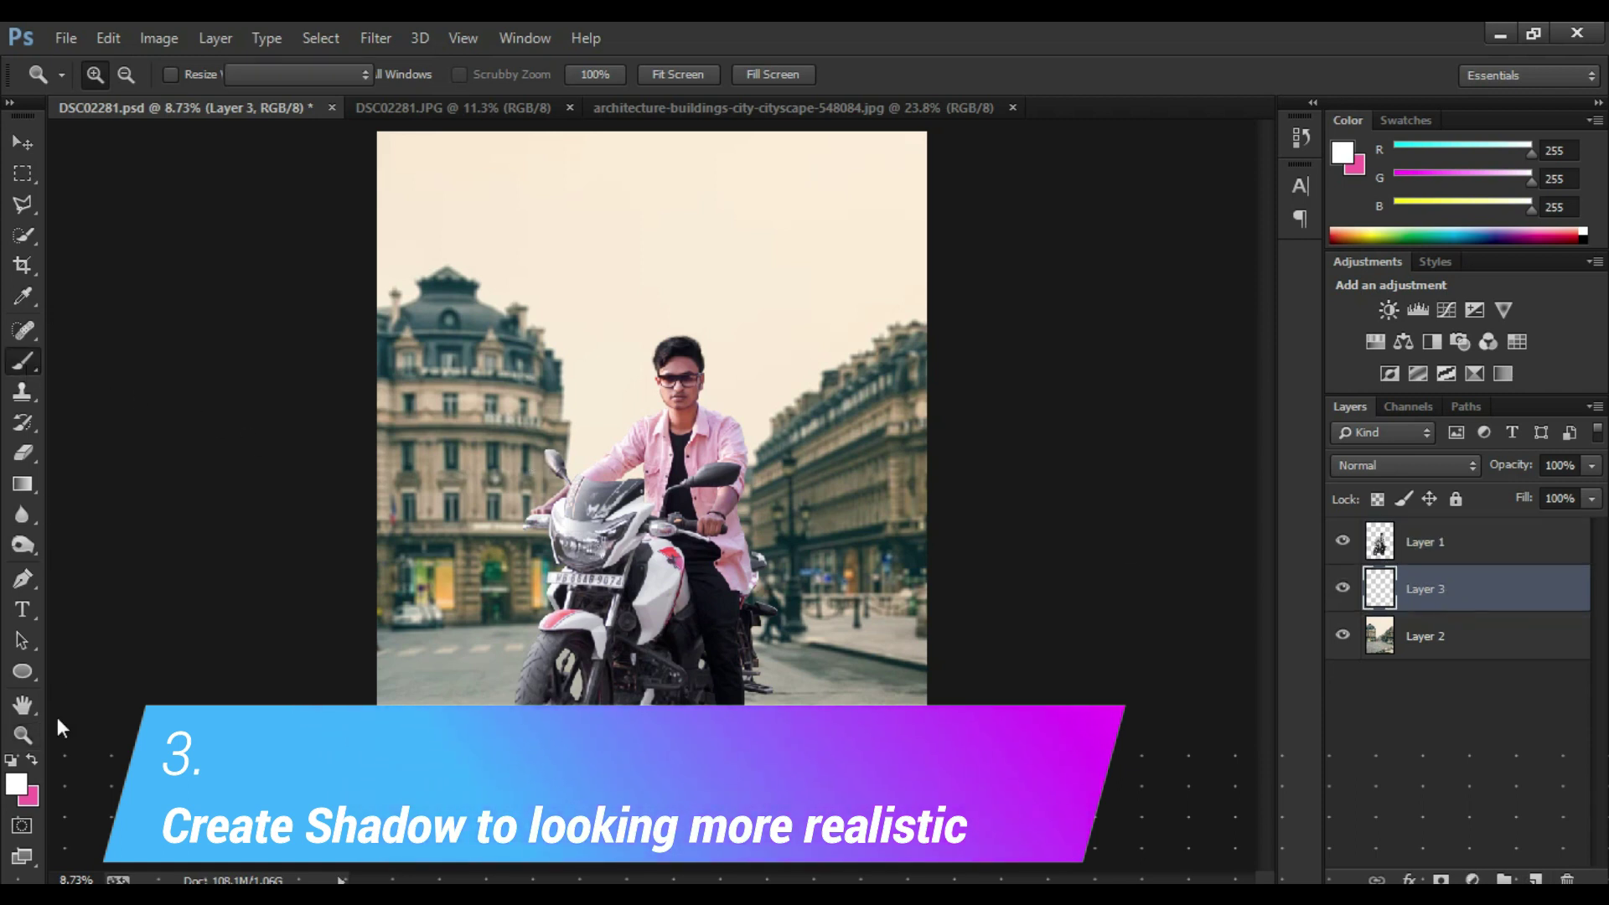
key("d")
key("bracketleft")
key("bracketleft")
key("bracketleft")
left_click_drag(546, 784, 619, 847)
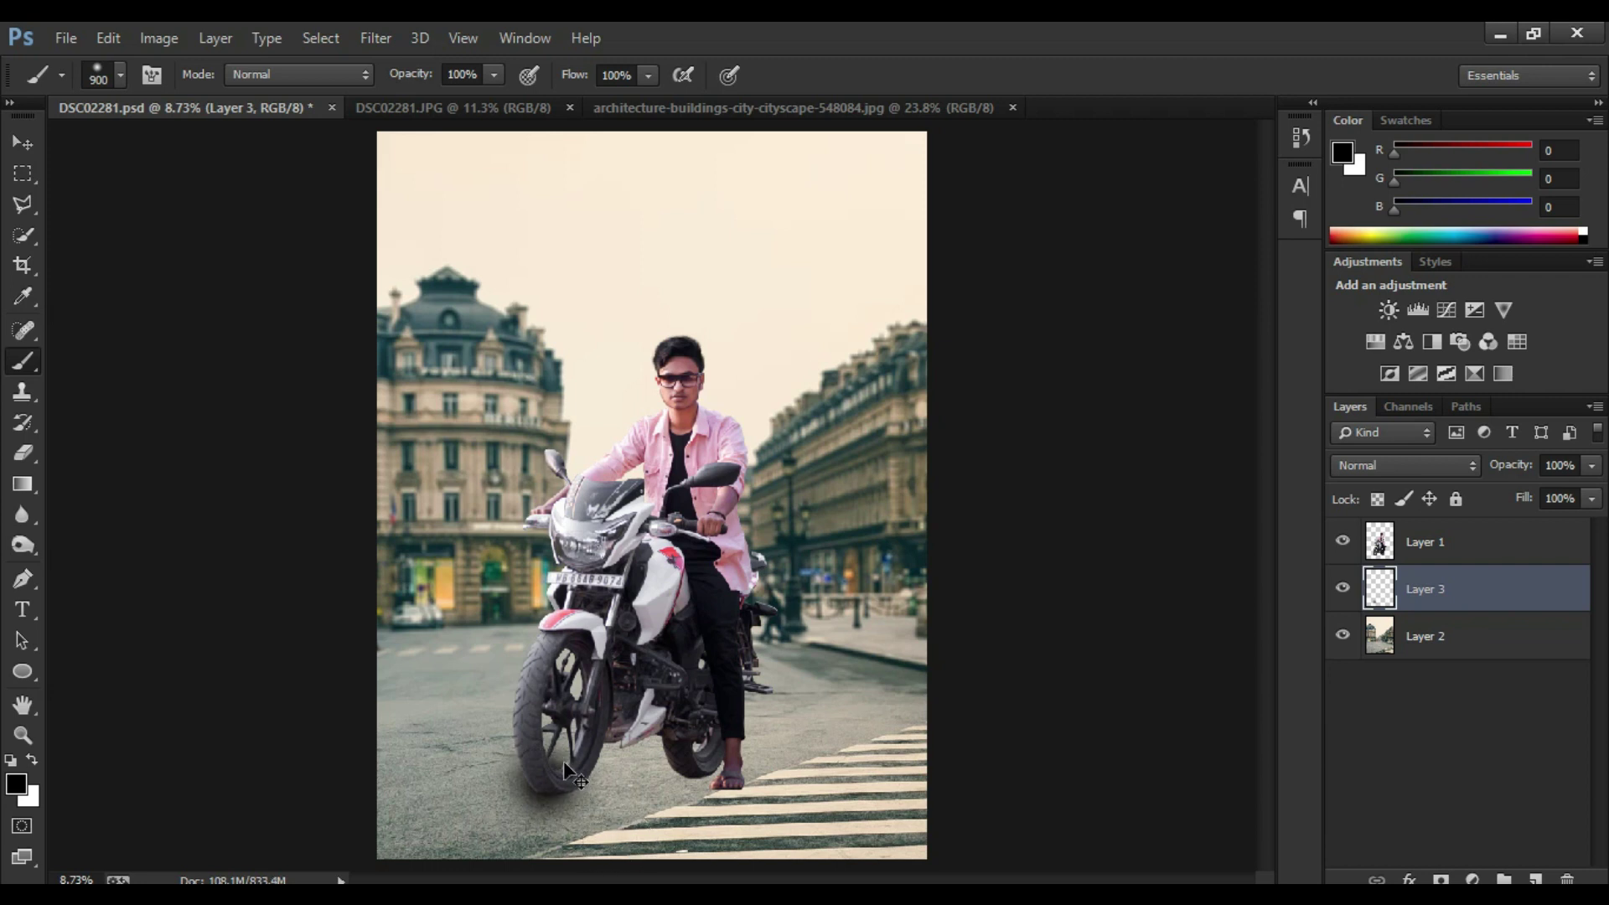
key("ctrl+t")
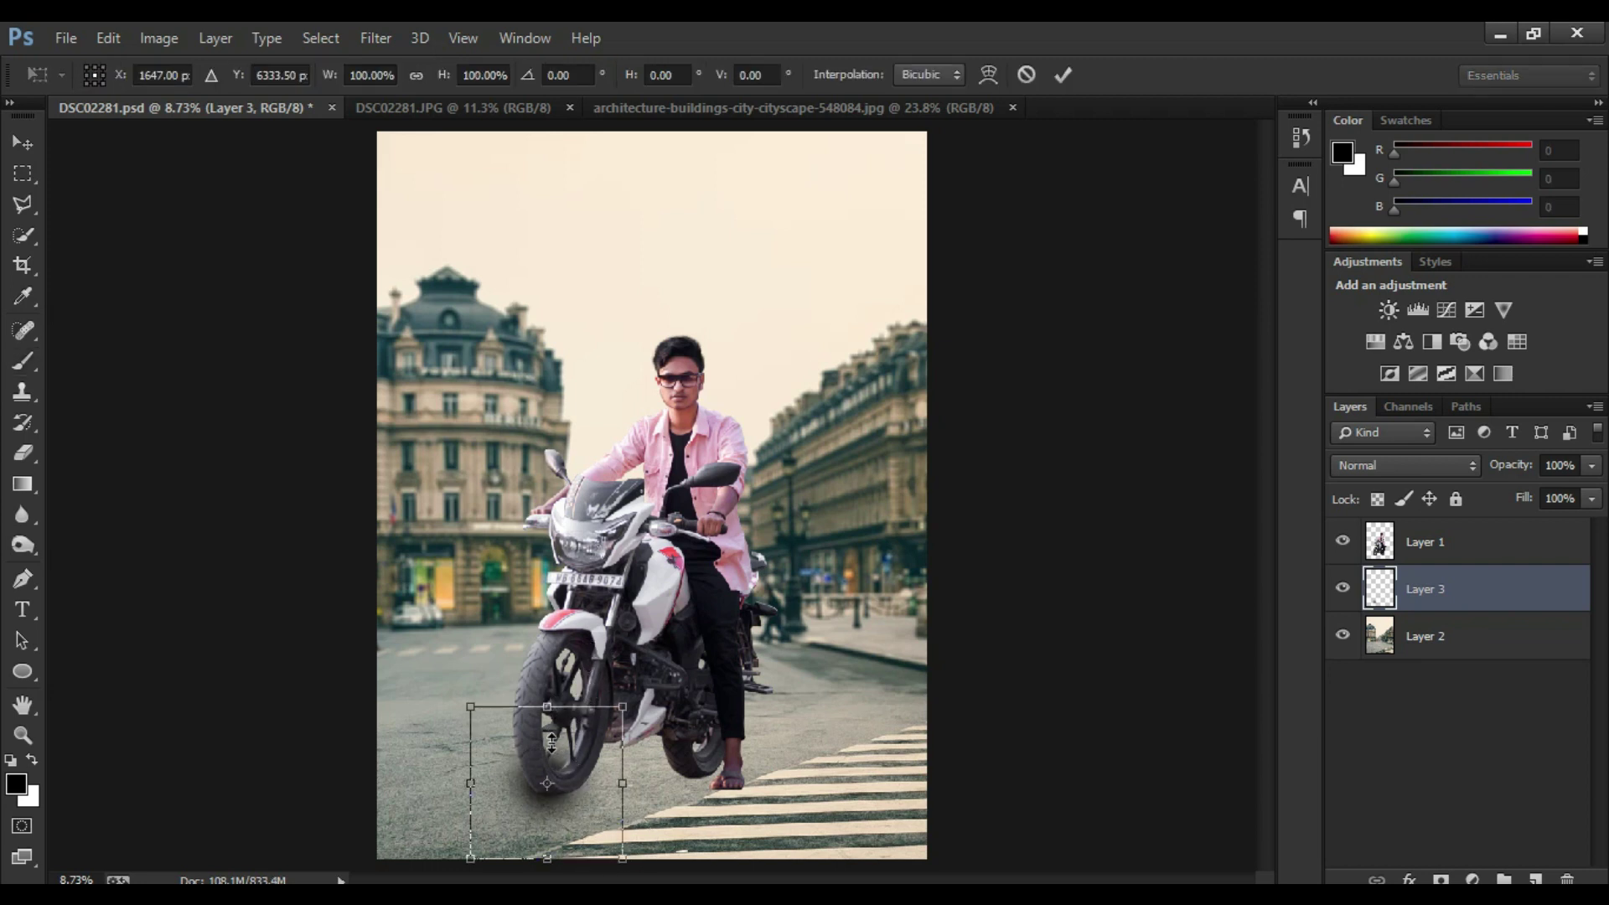
left_click_drag(552, 743, 581, 786)
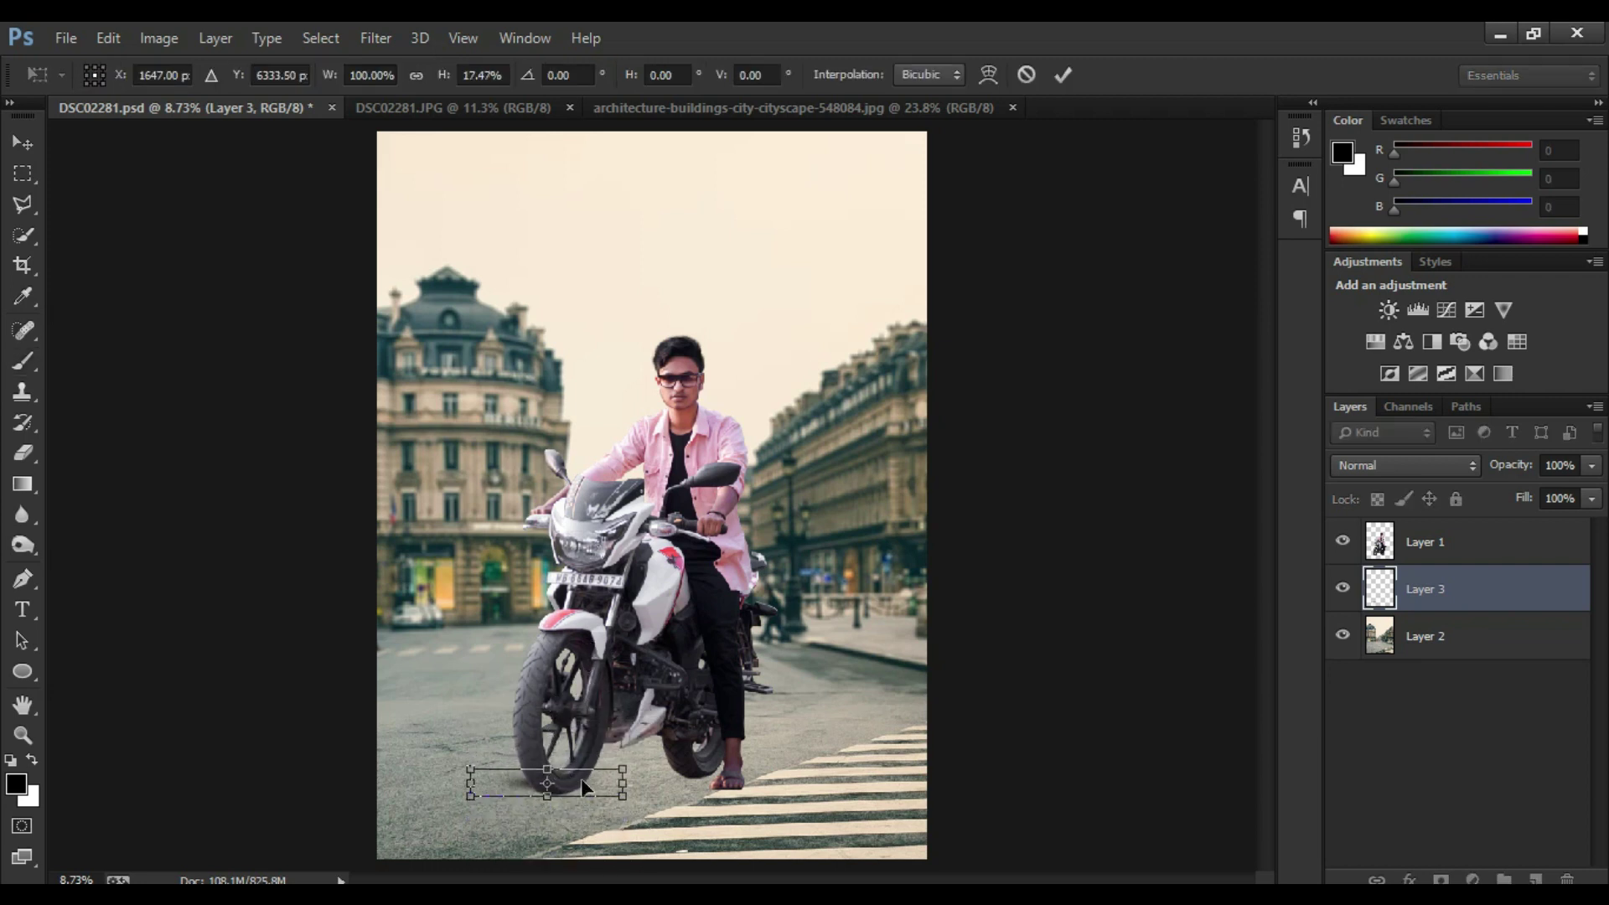
key("Return")
Step: Move and widen the shadow under the front wheel and lower its opacity to 67%
left_click(23, 735)
left_click(603, 779)
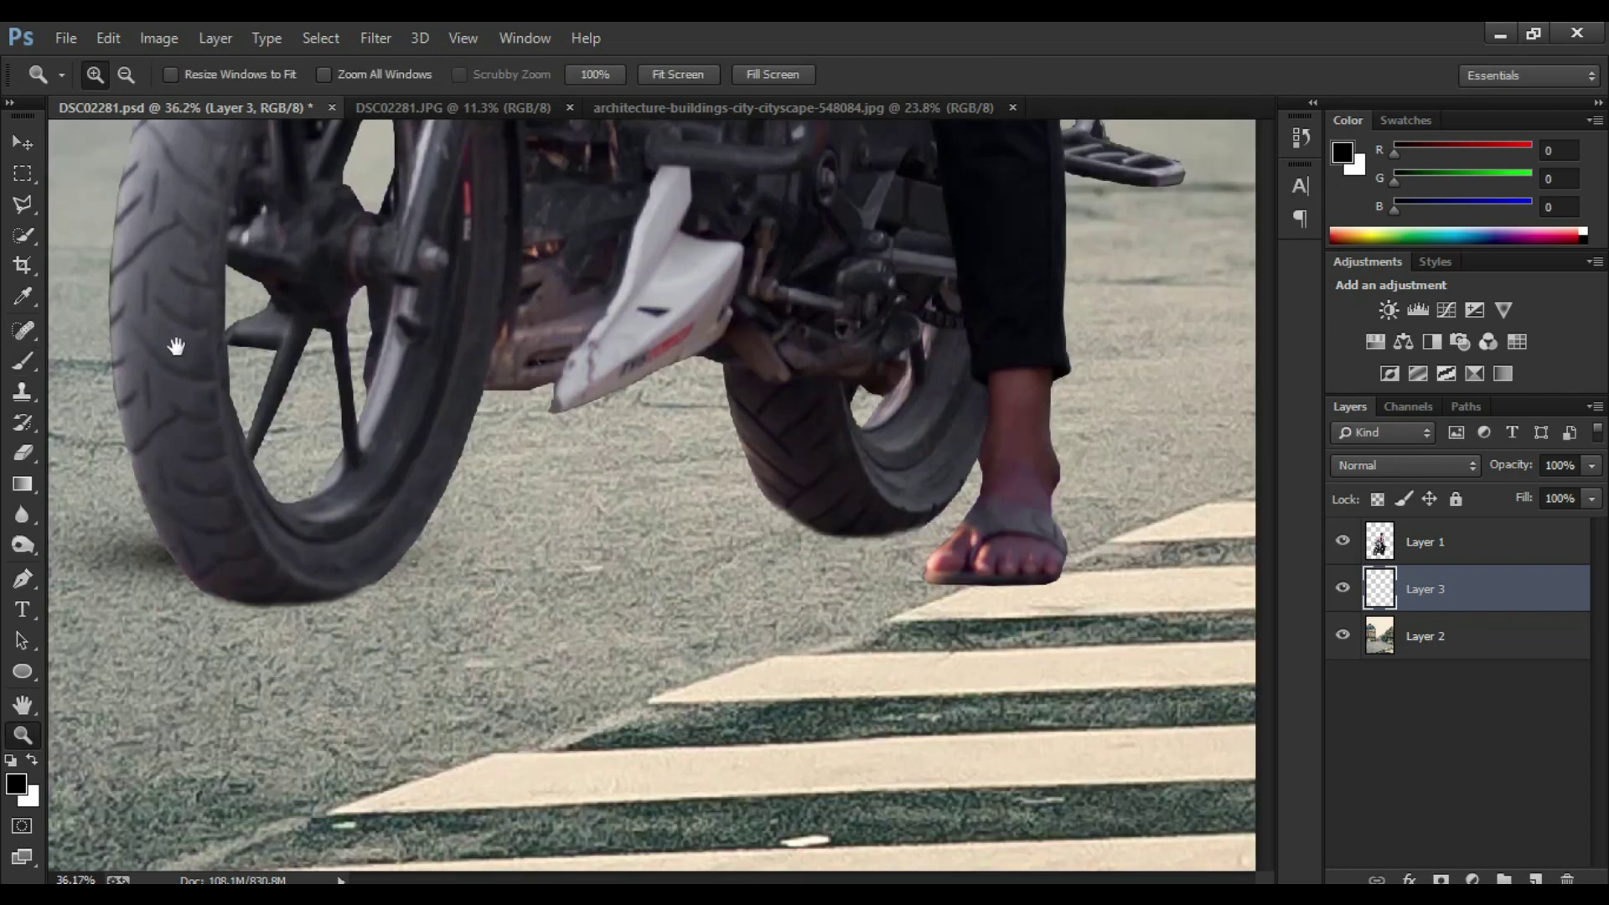
key("v")
mouse_move(261, 538)
left_mouse_down()
mouse_move(385, 618)
mouse_move(464, 706)
mouse_move(426, 666)
left_mouse_up()
key("ctrl+t")
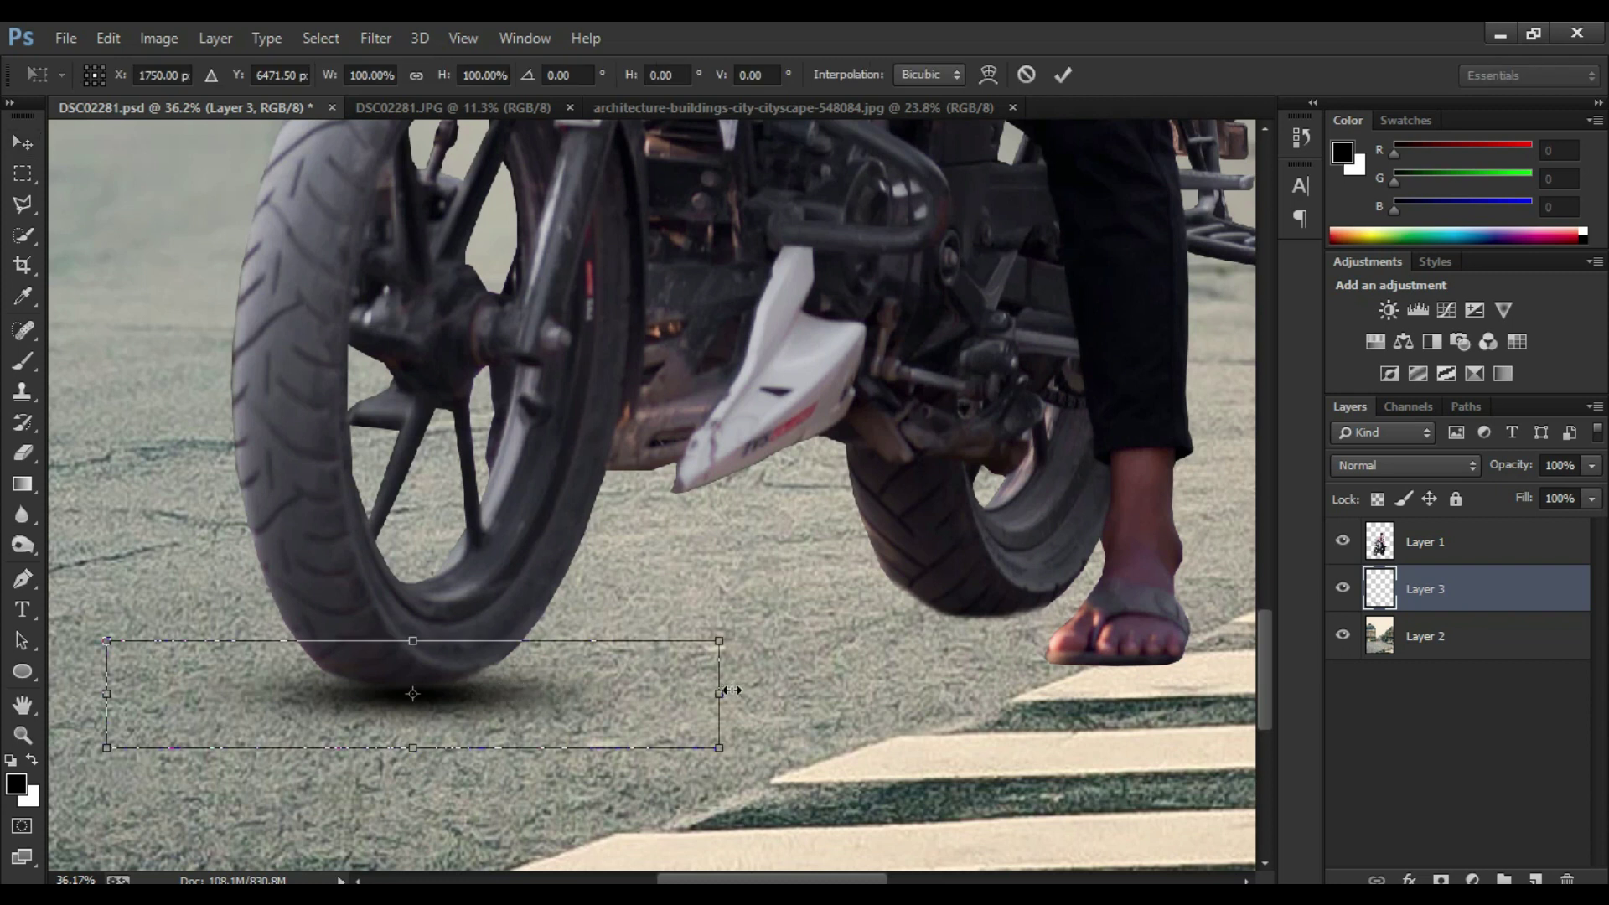
left_click_drag(731, 690, 834, 690)
left_click_drag(496, 660, 491, 683)
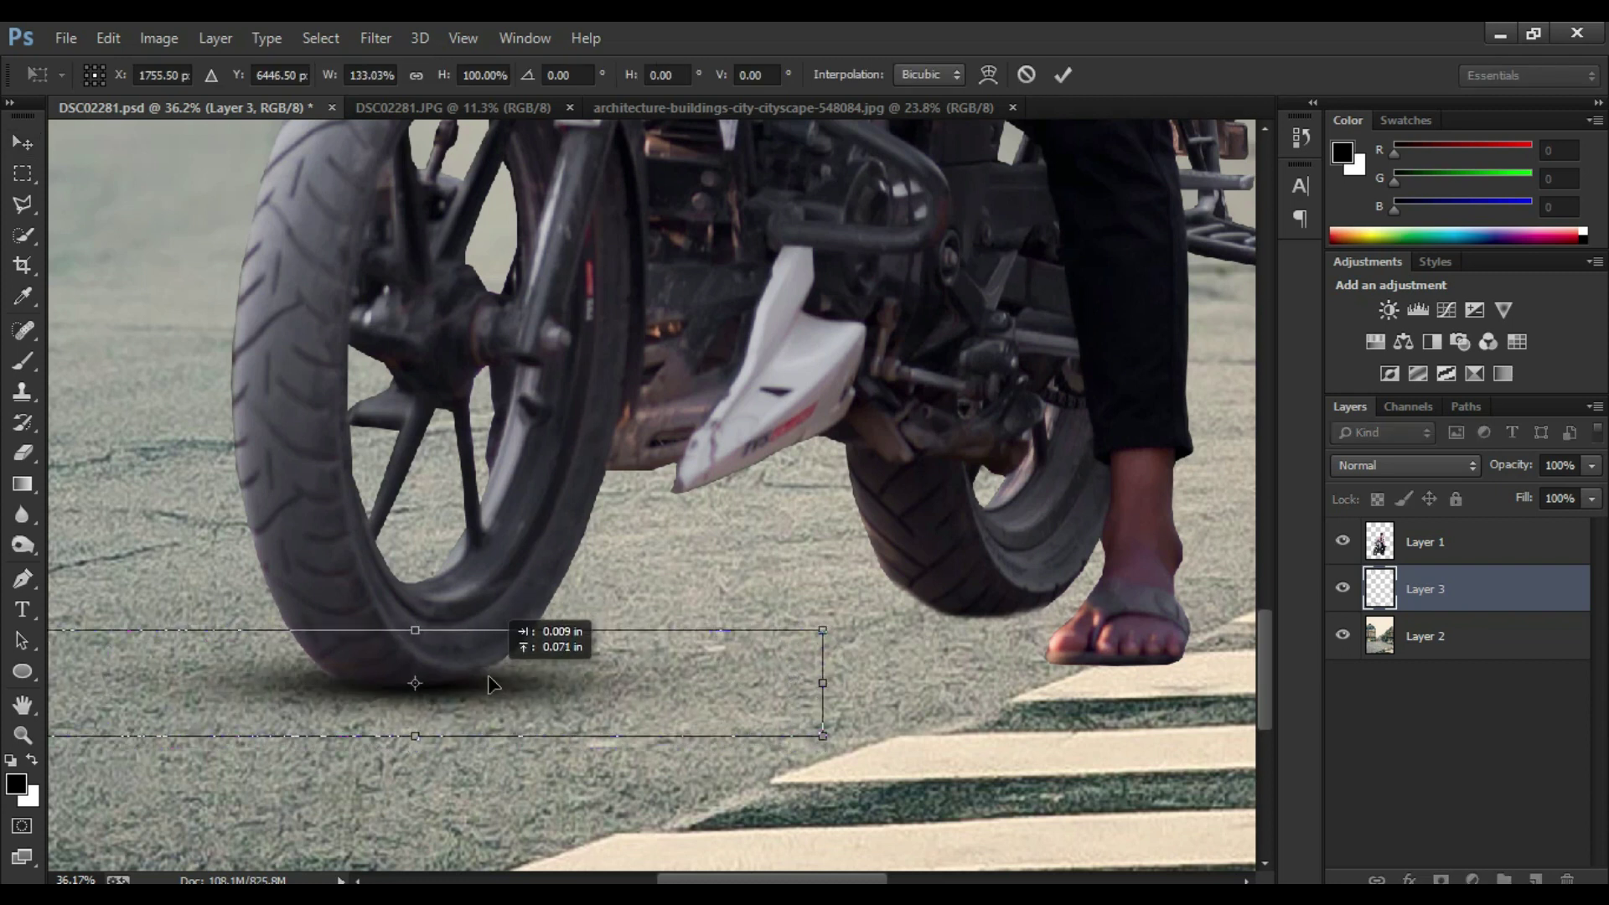
key("Return")
left_click_drag(1514, 468, 1474, 476)
Step: On a new layer, paint a black shadow under the rider's foot and flatten it wider
left_click(1536, 879)
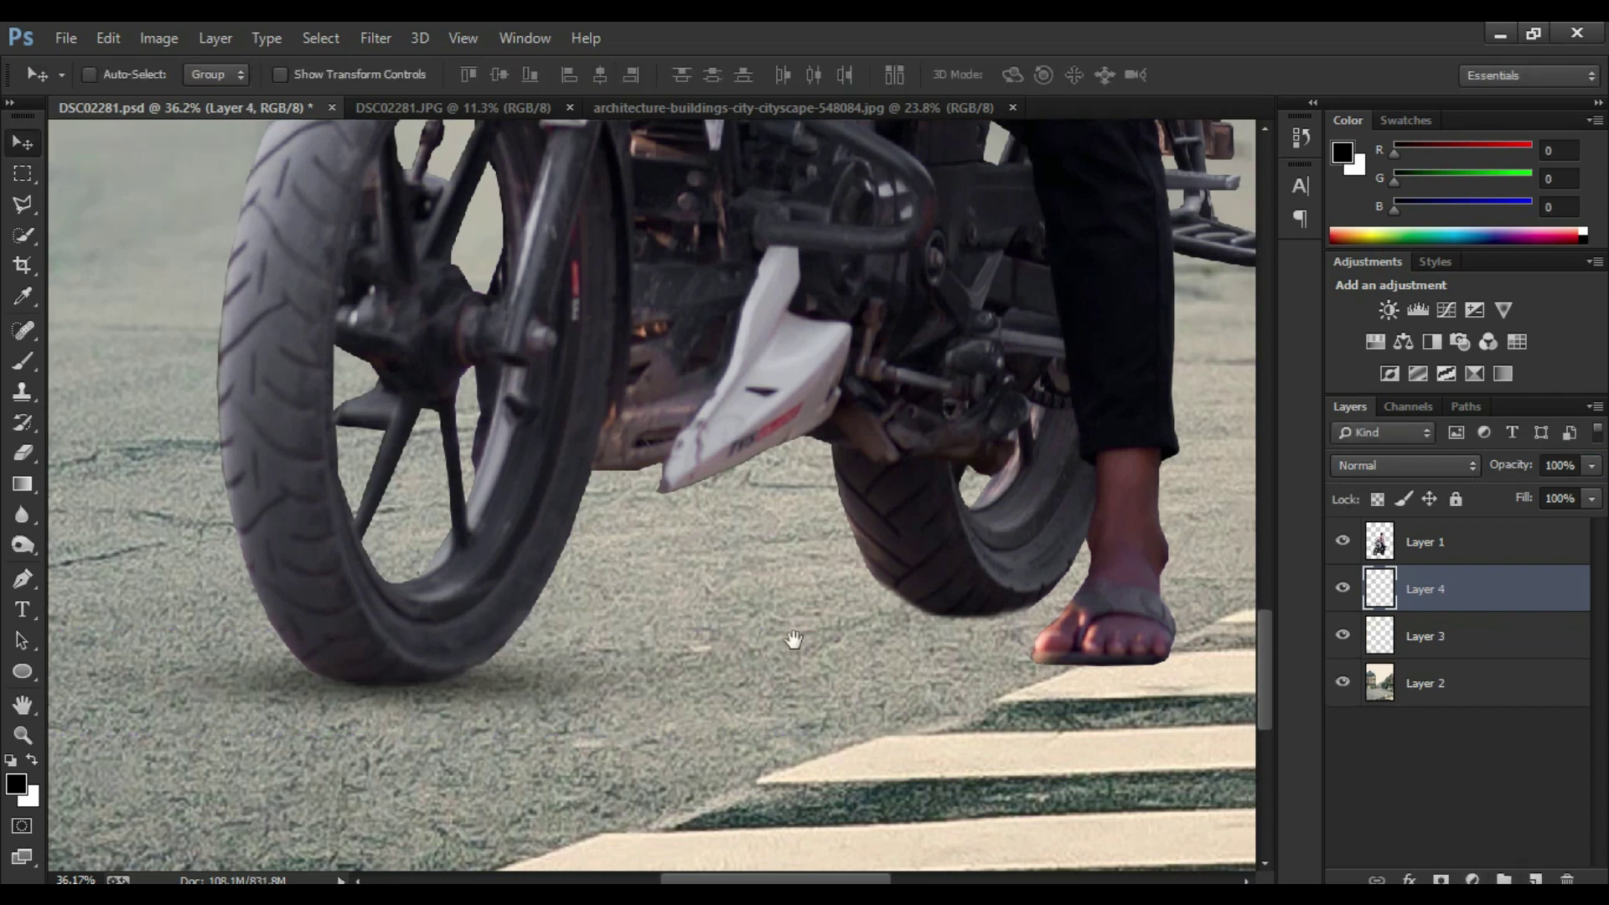
left_click_drag(1090, 586, 553, 512)
left_click(22, 361)
left_click_drag(541, 598, 632, 635)
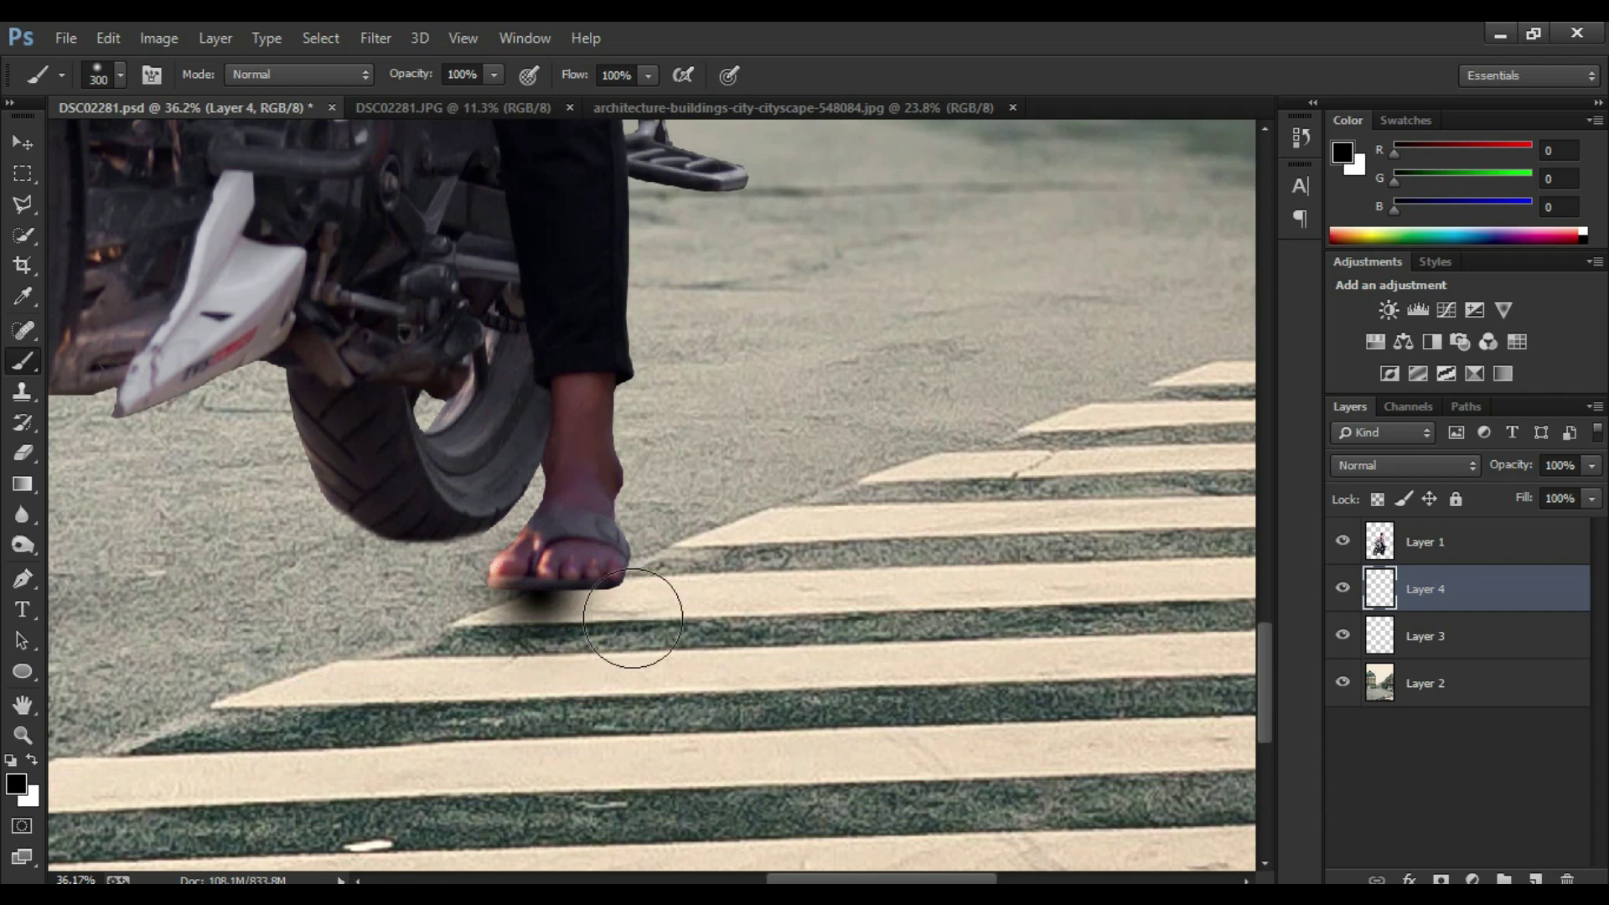
key("ctrl+t")
left_click_drag(544, 507, 543, 566)
mouse_move(642, 591)
left_mouse_down()
mouse_move(734, 591)
mouse_move(652, 596)
left_mouse_up()
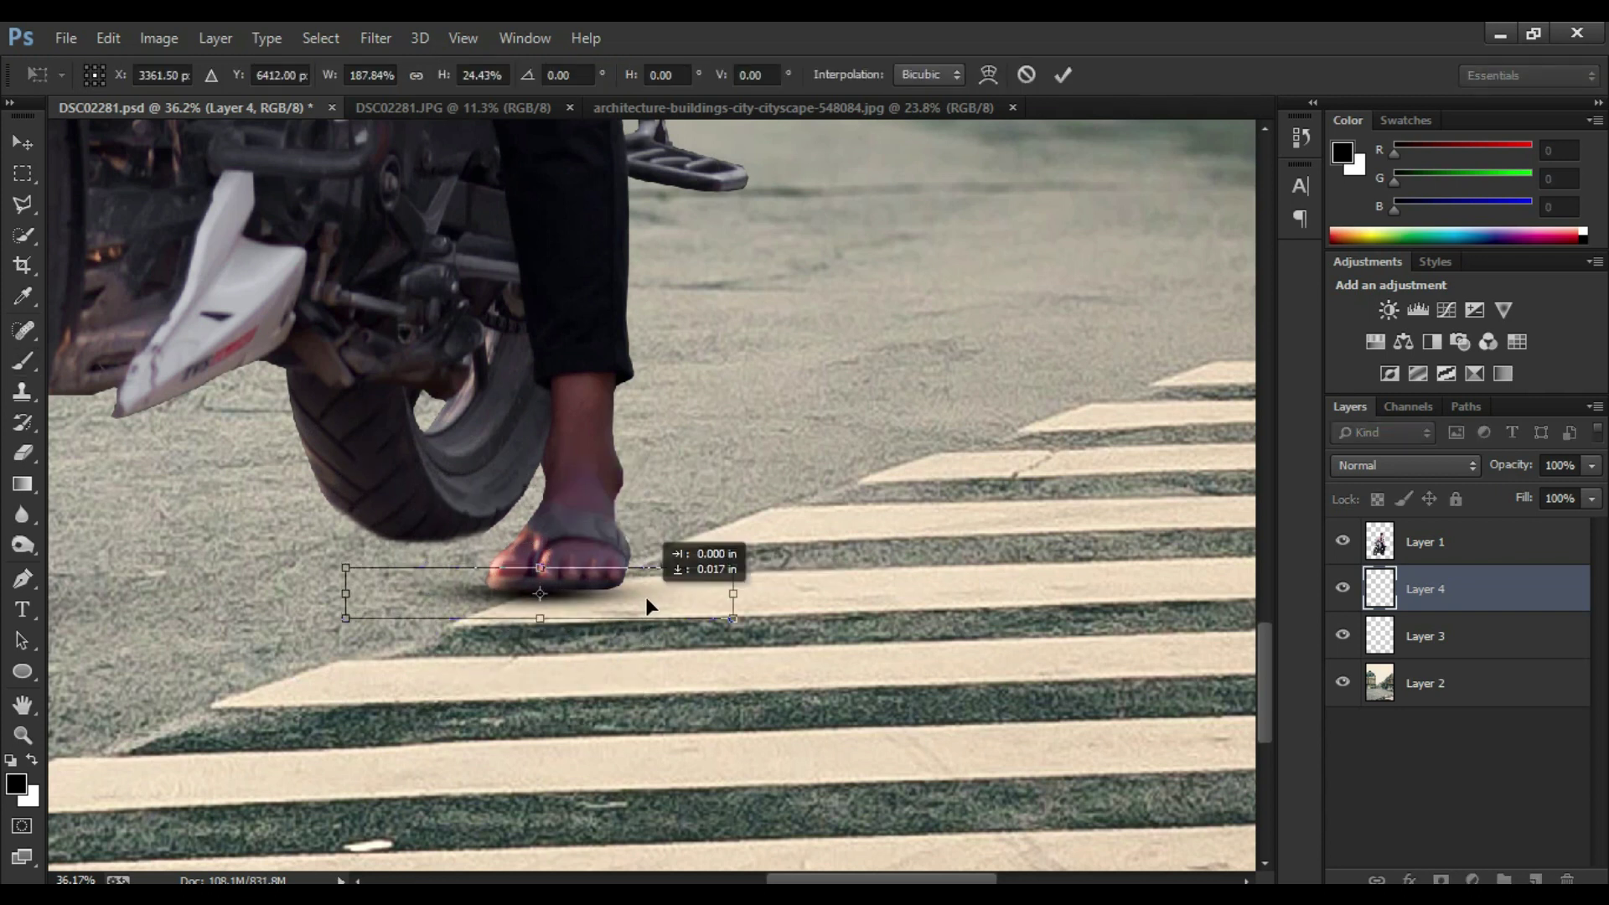
key("Return")
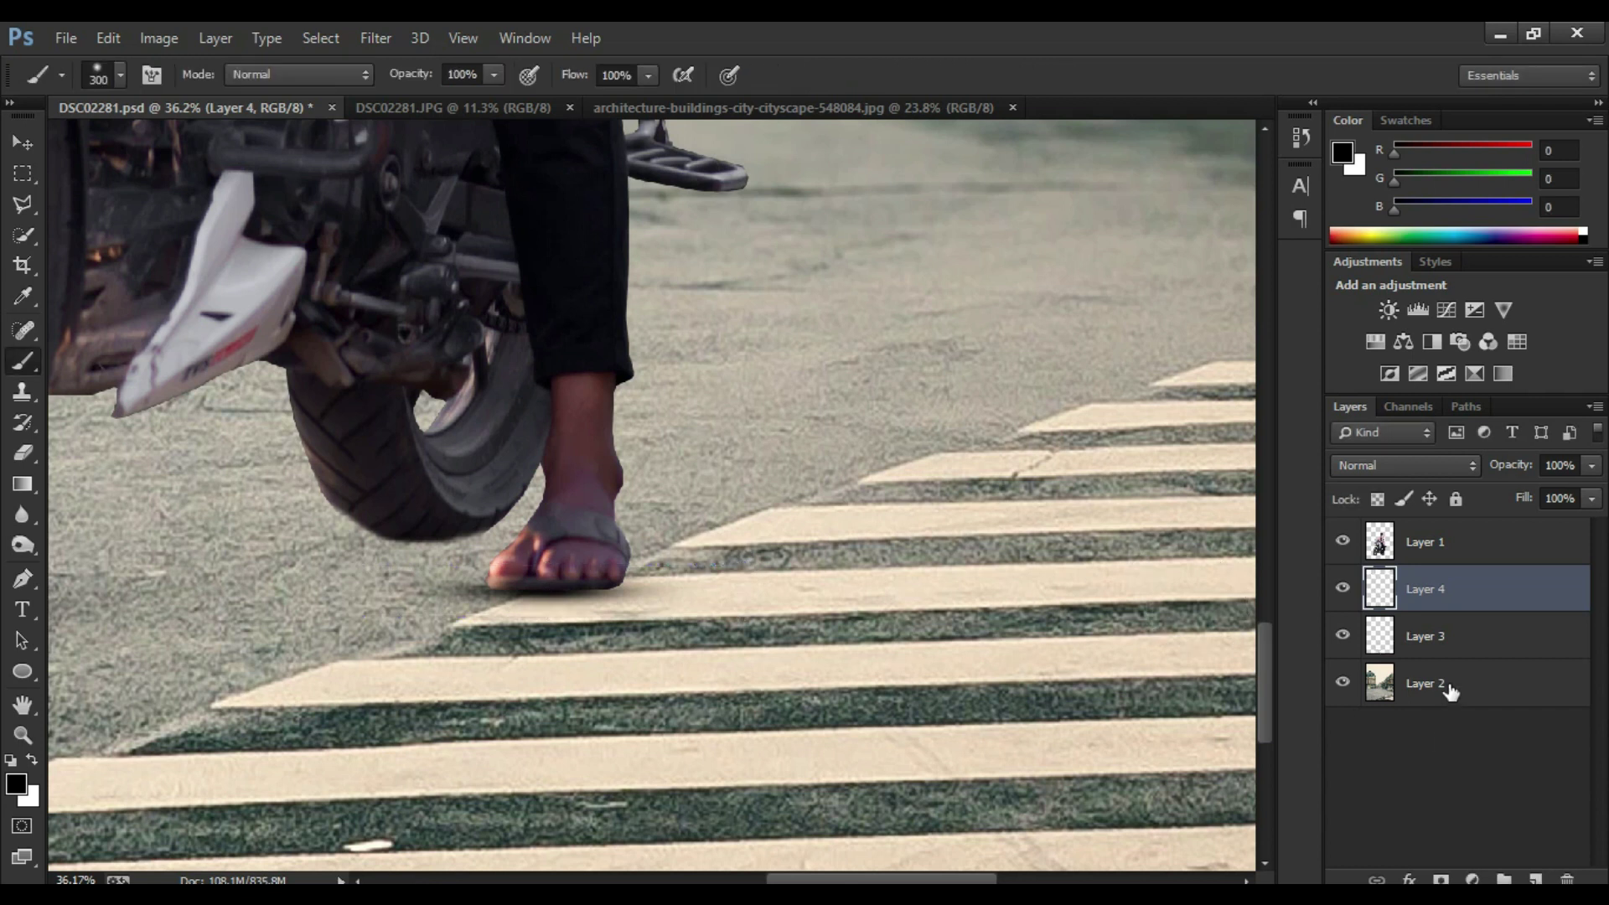
Step: Paint a second flattened shadow near the foot and rear wheel at 55% opacity
key("ctrl+shift+alt+n")
mouse_move(394, 528)
left_mouse_down()
mouse_move(503, 545)
mouse_move(812, 525)
left_mouse_up()
key("ctrl+t")
mouse_move(444, 423)
left_mouse_down()
mouse_move(448, 502)
mouse_move(480, 532)
left_mouse_up()
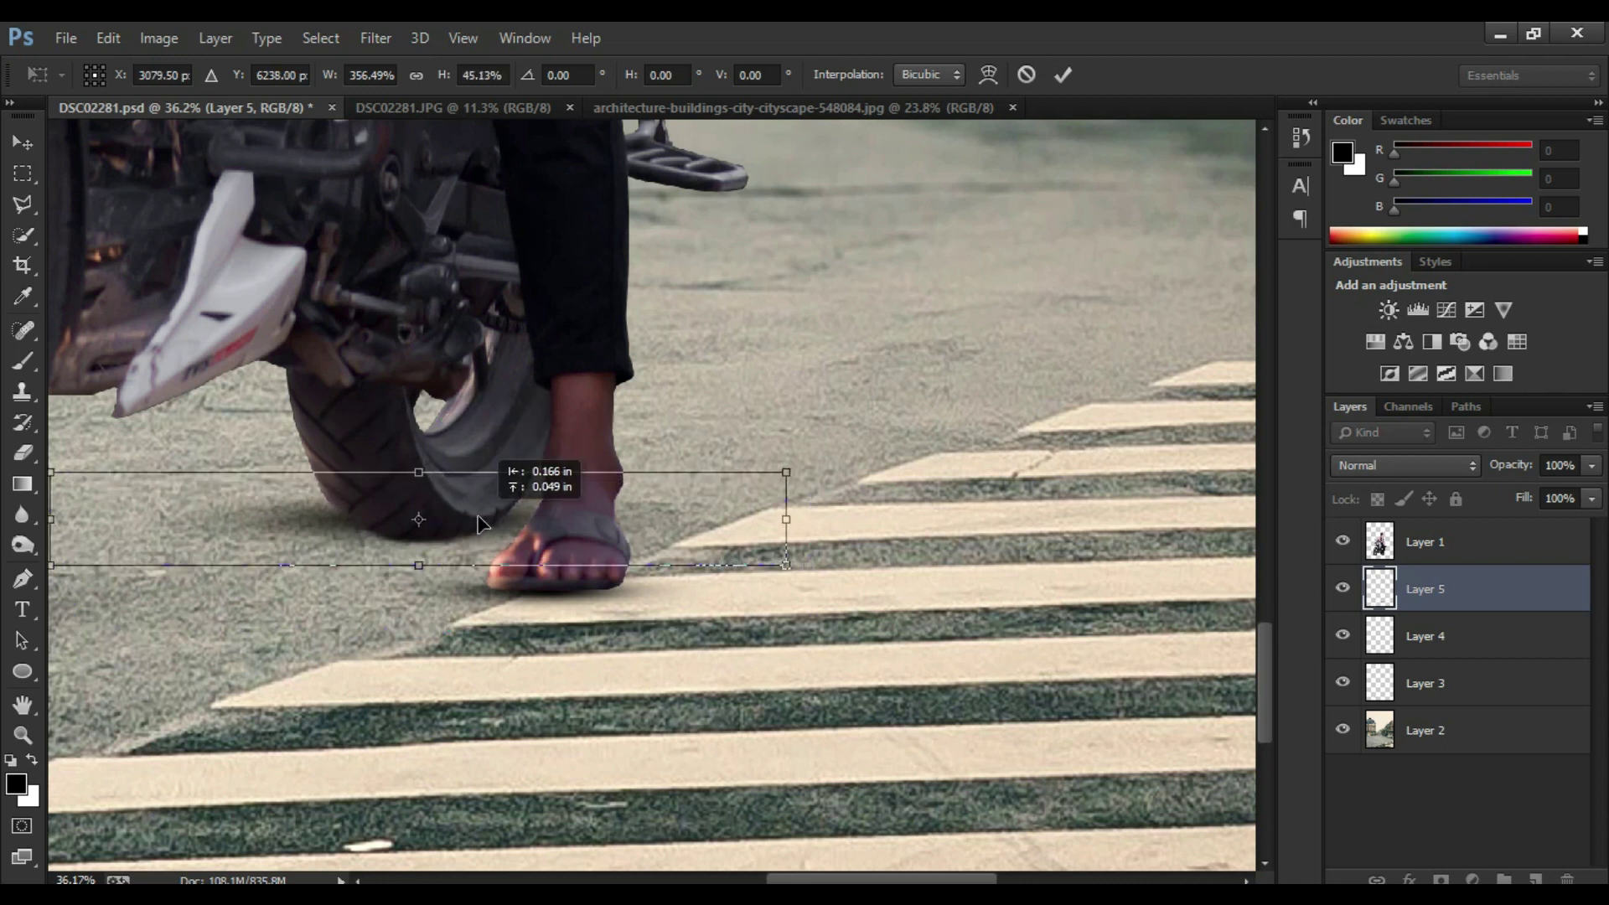
key("Return")
key("b")
left_click_drag(1512, 465, 1441, 476)
left_click(22, 735)
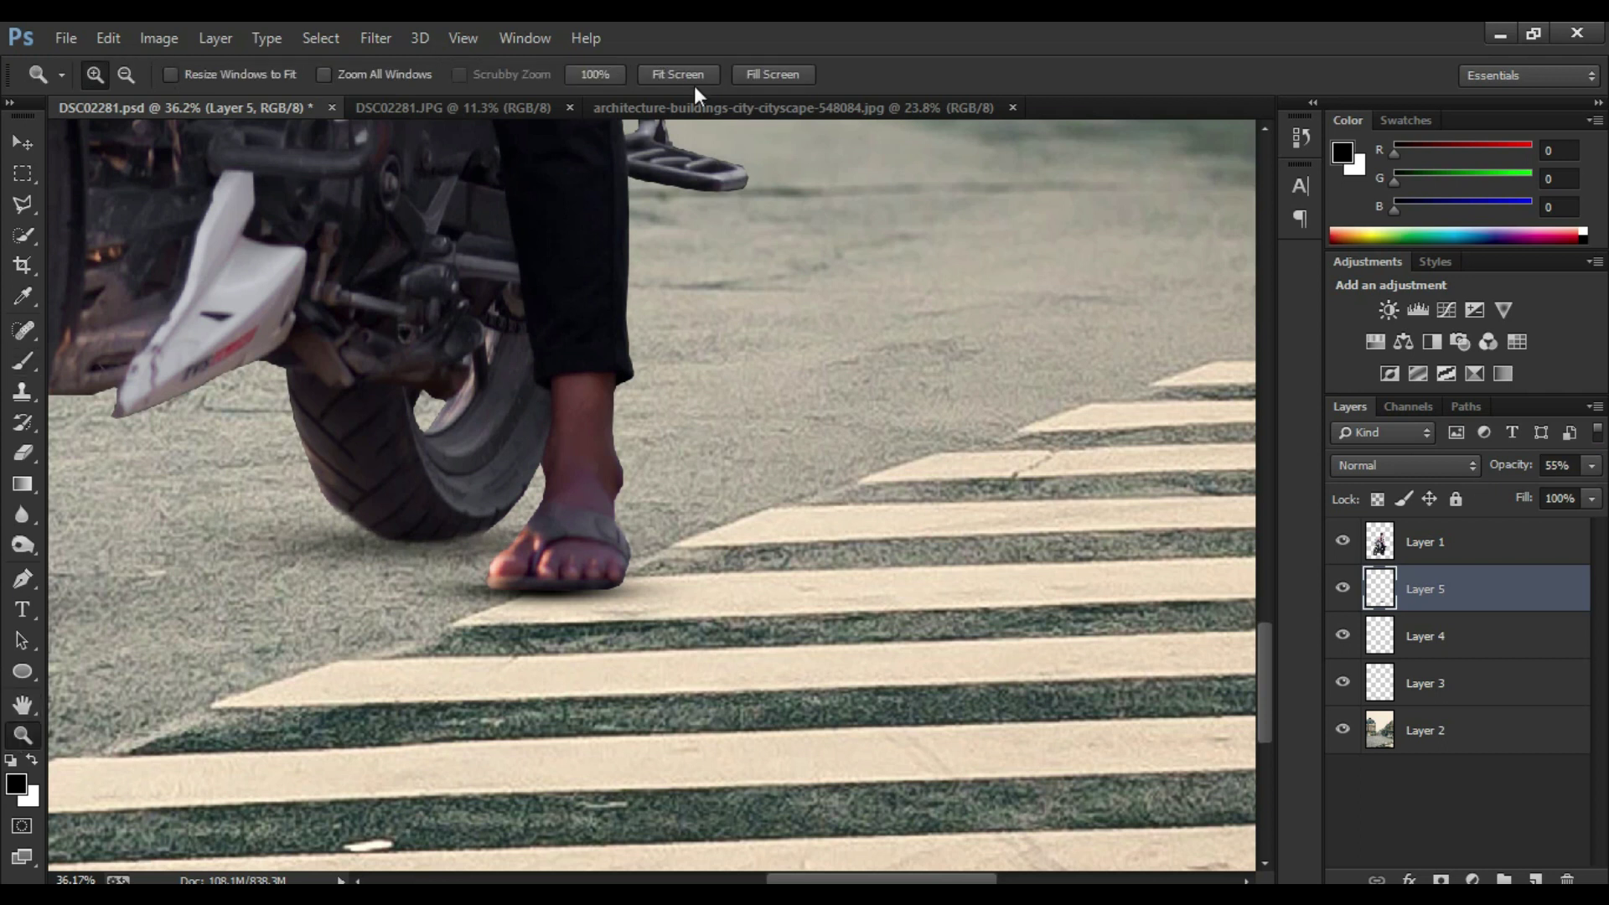
Step: Lower the fill of all three shadow layers together, then zoom in on the rider
left_click(678, 73)
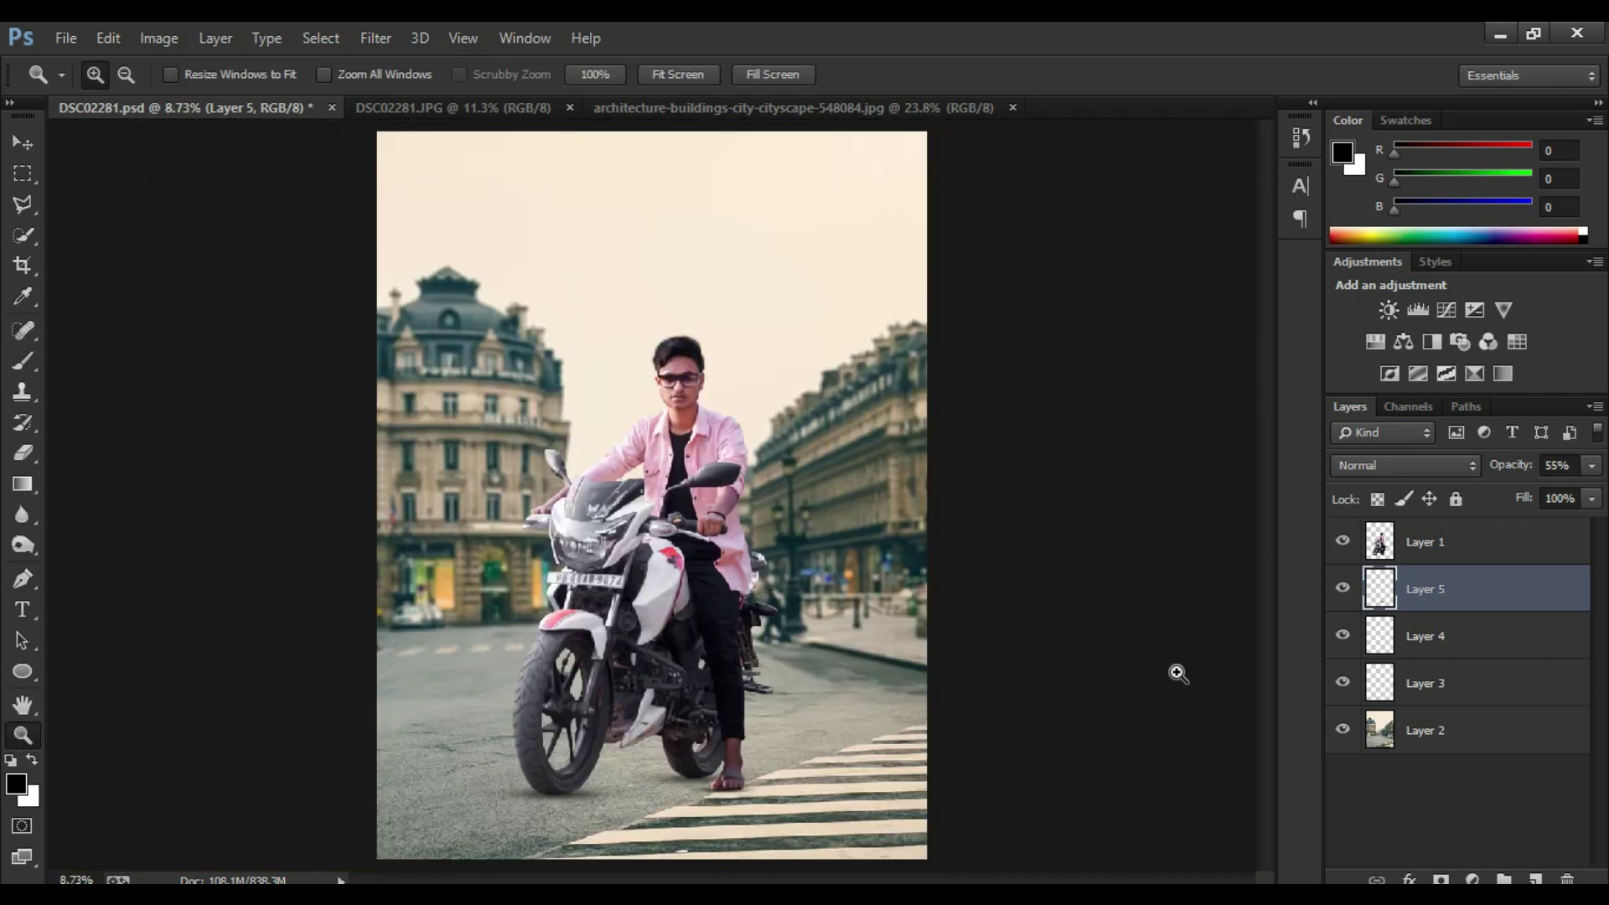
left_click(1457, 649, "ctrl")
left_click(1457, 675, "ctrl")
left_click_drag(1524, 498, 1474, 498)
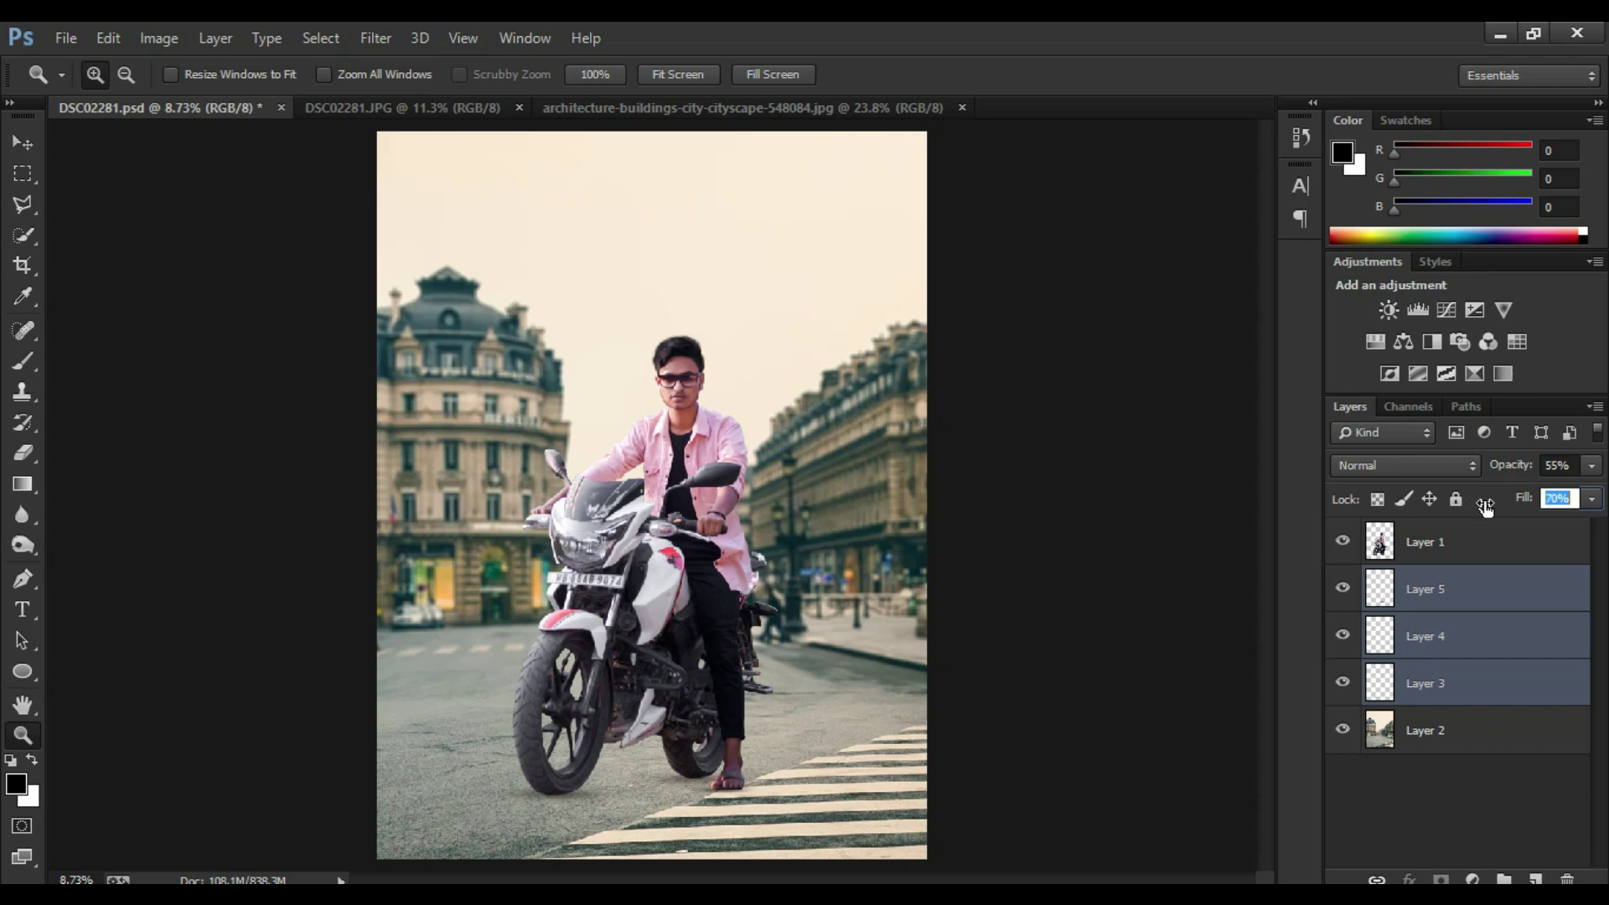
left_click(1482, 553)
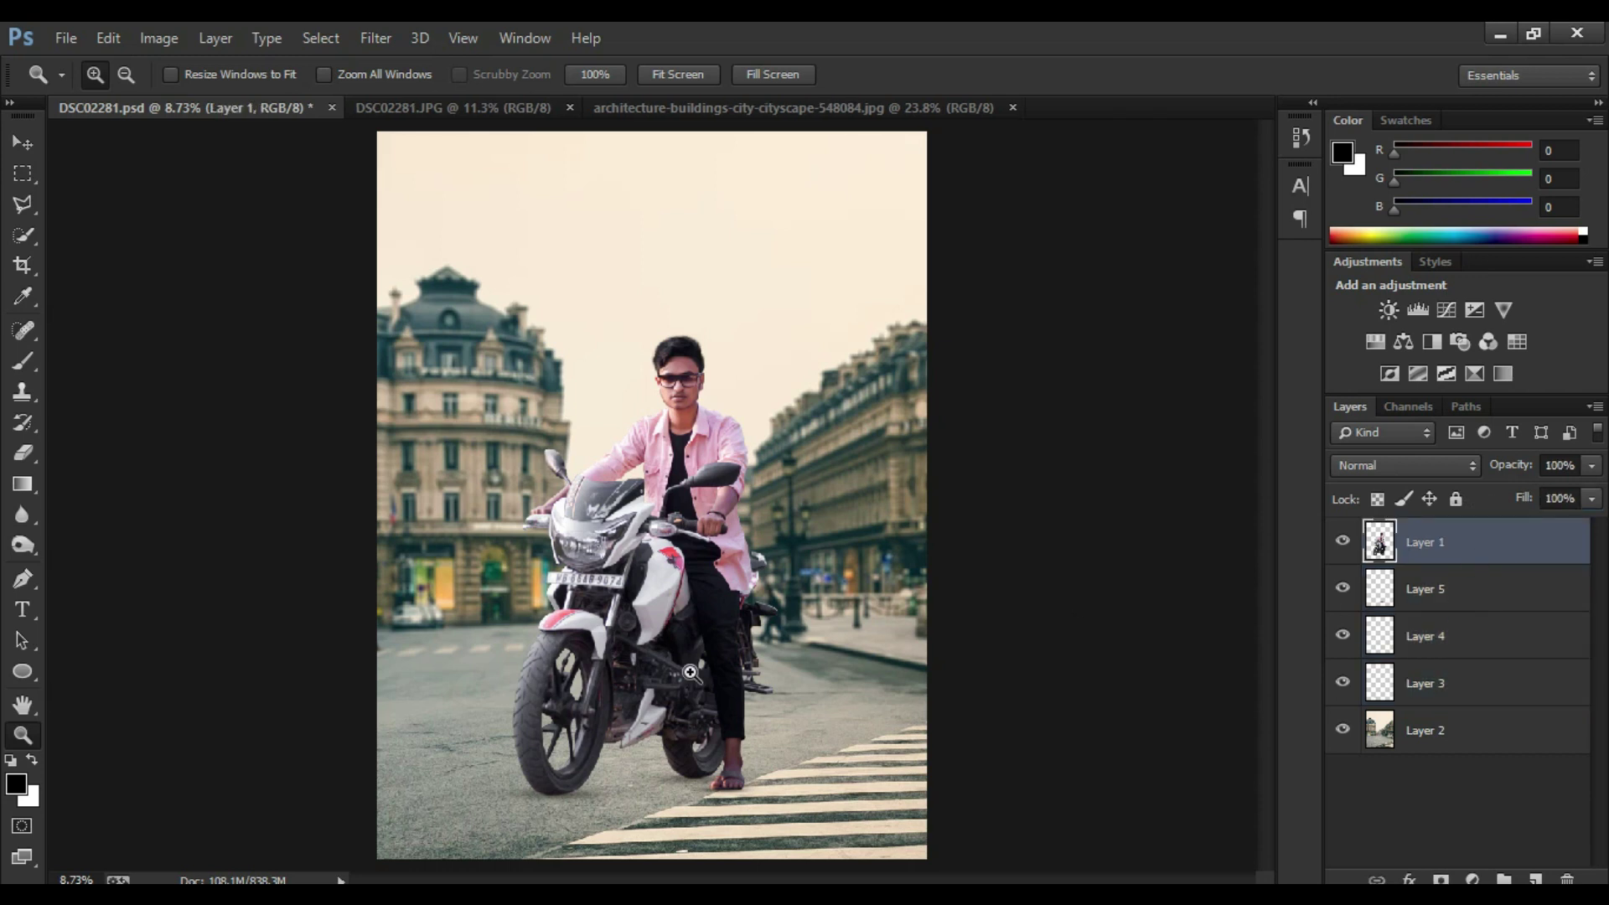
left_click(728, 430)
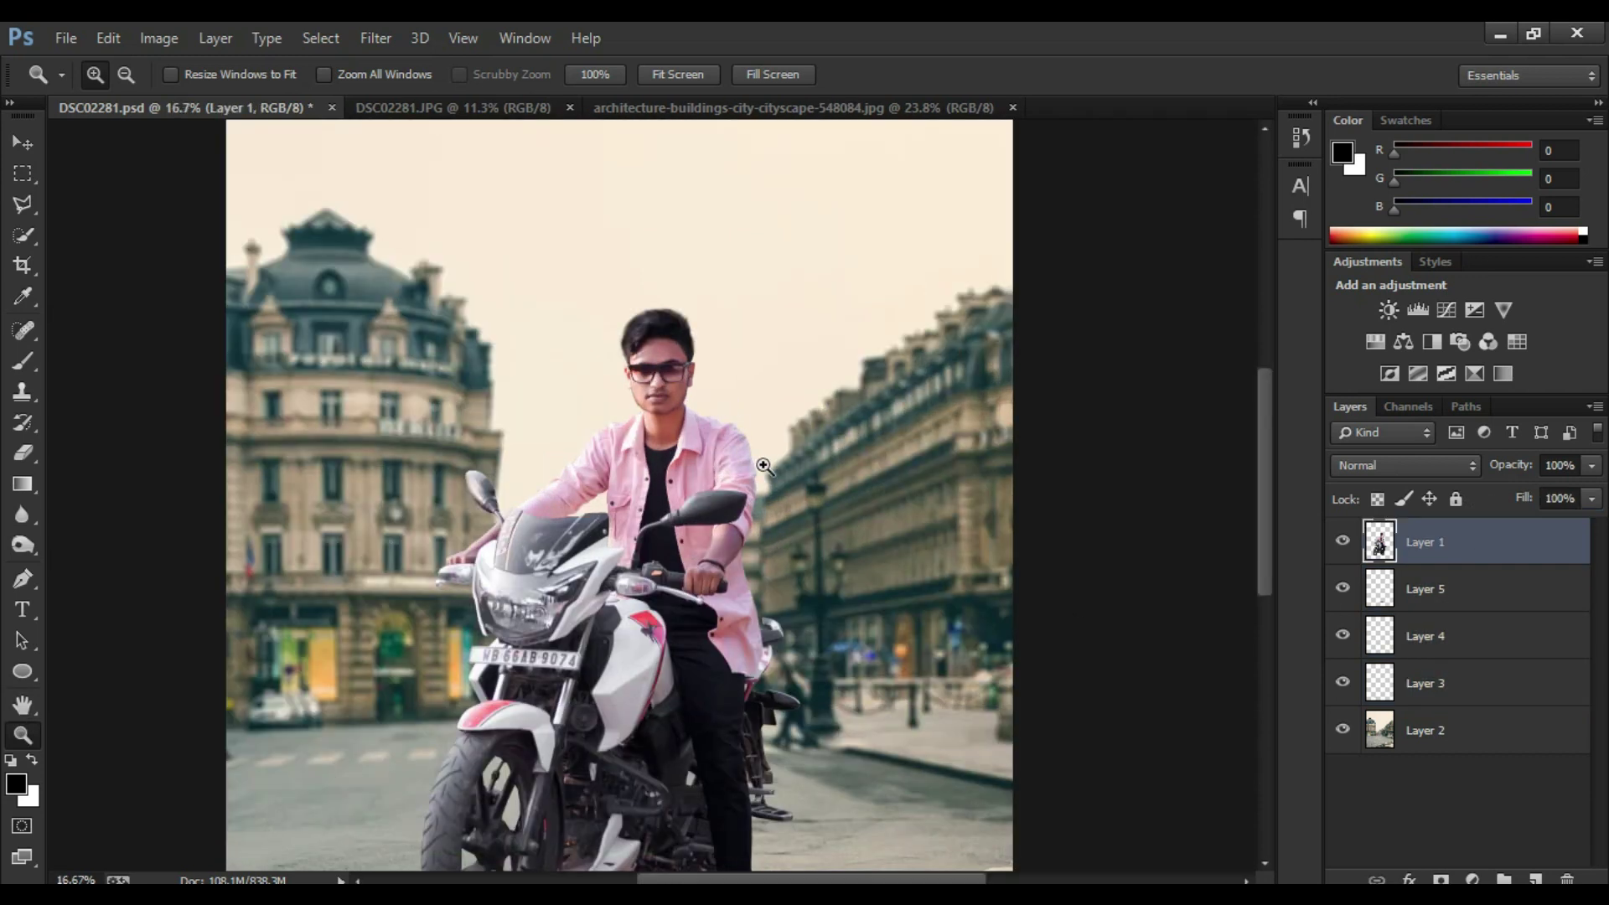
left_click(765, 467)
Step: Add a new top layer and sample the cream sky colour as the foreground
left_click(1541, 869)
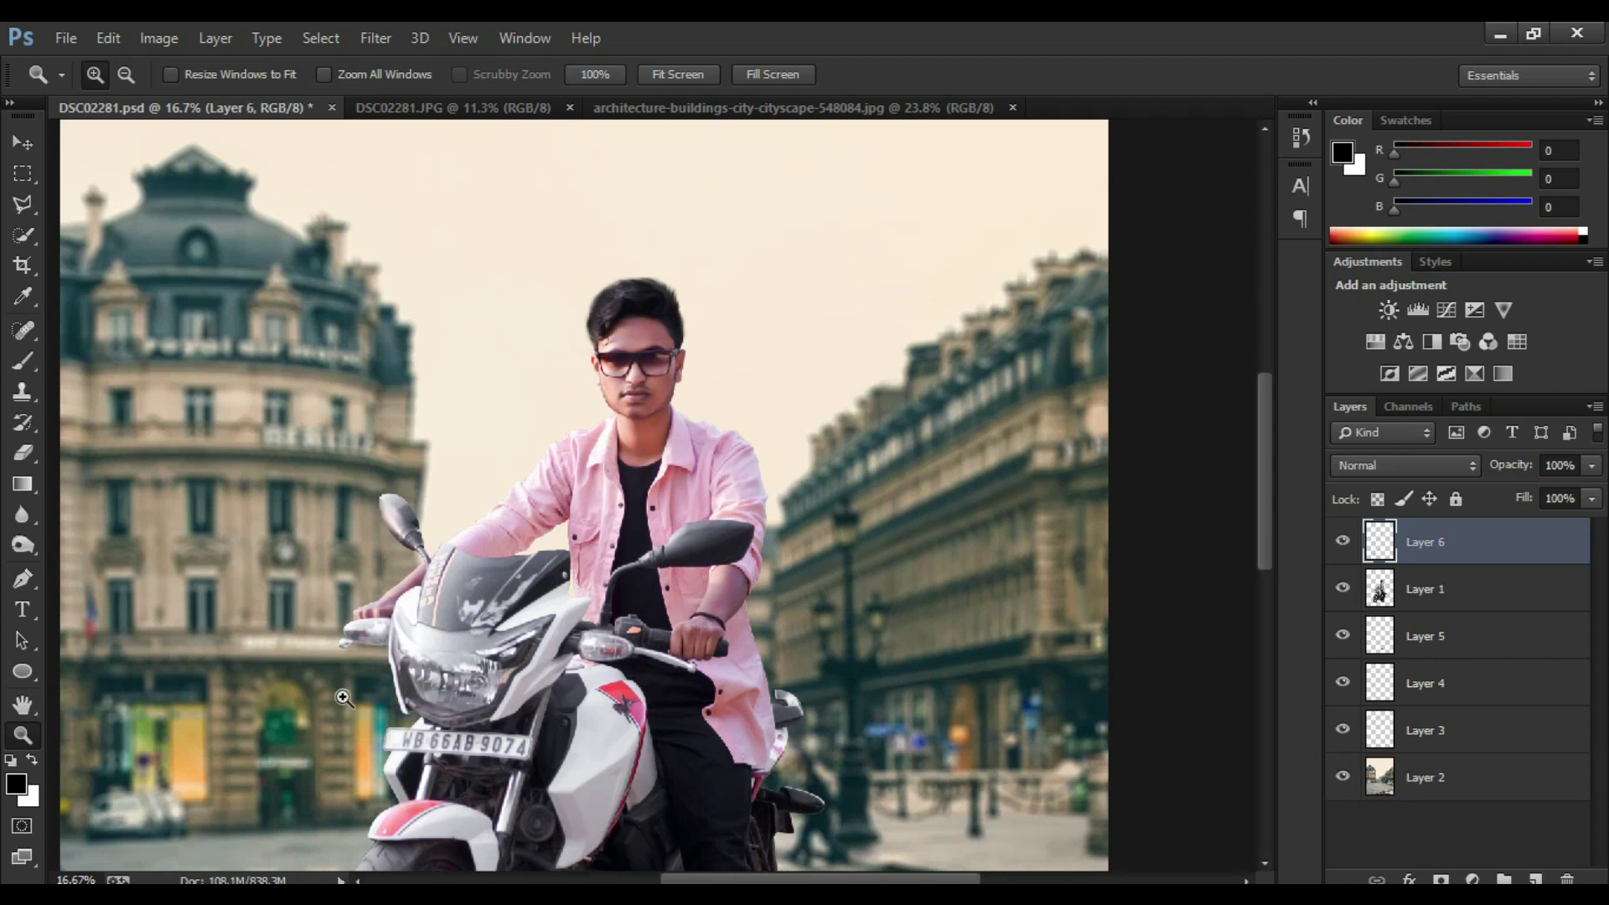
left_click(31, 762)
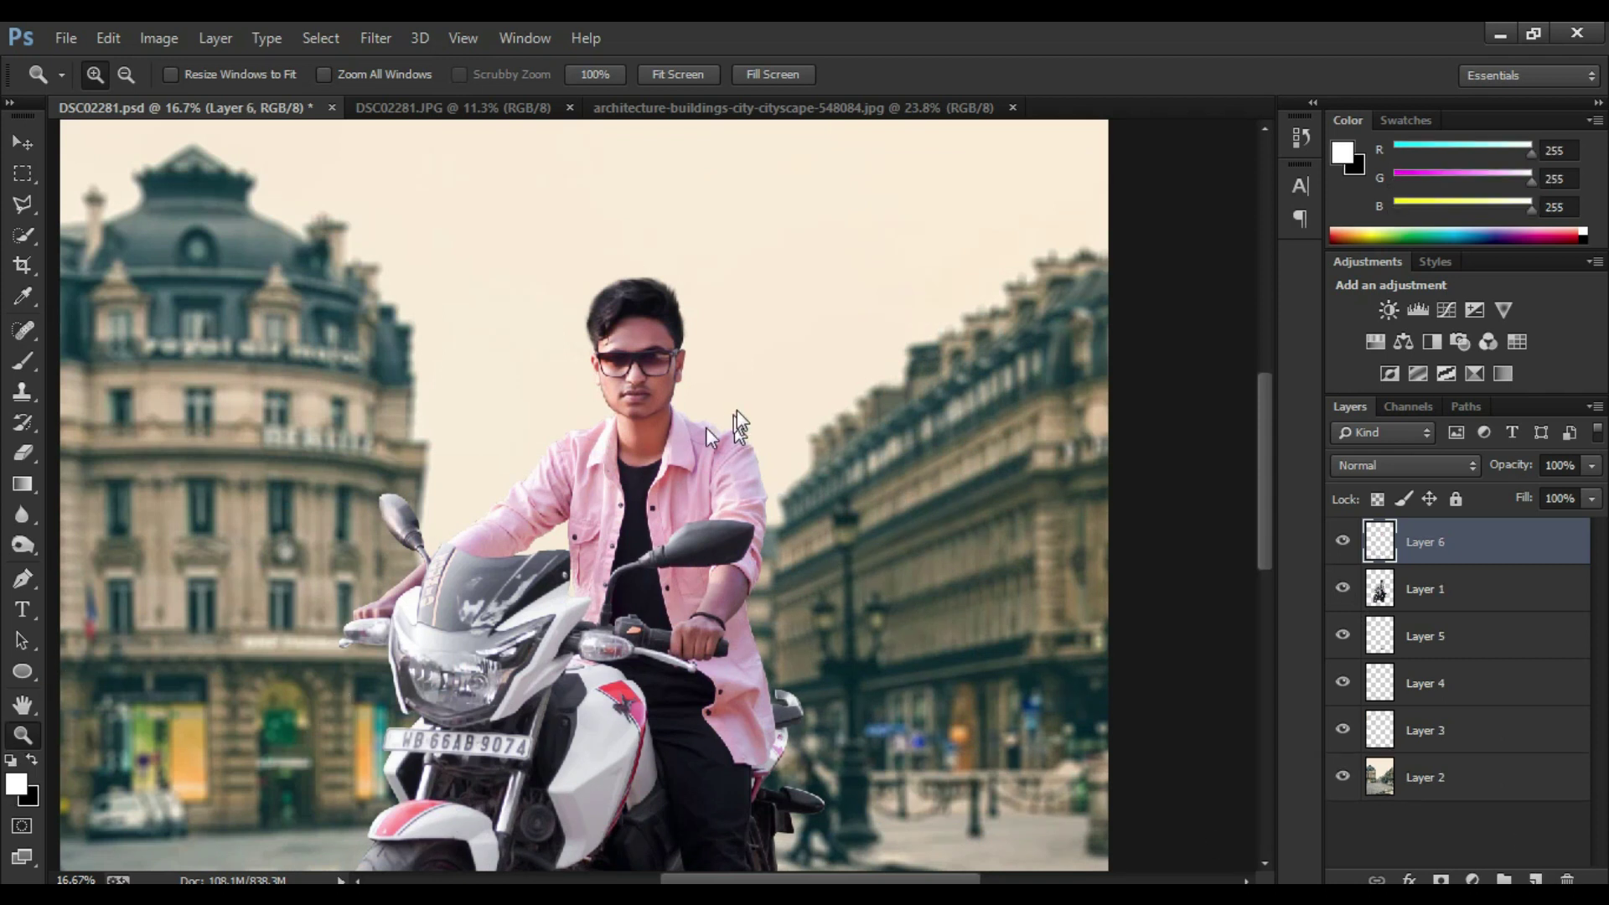
left_click(16, 782)
left_click(720, 422)
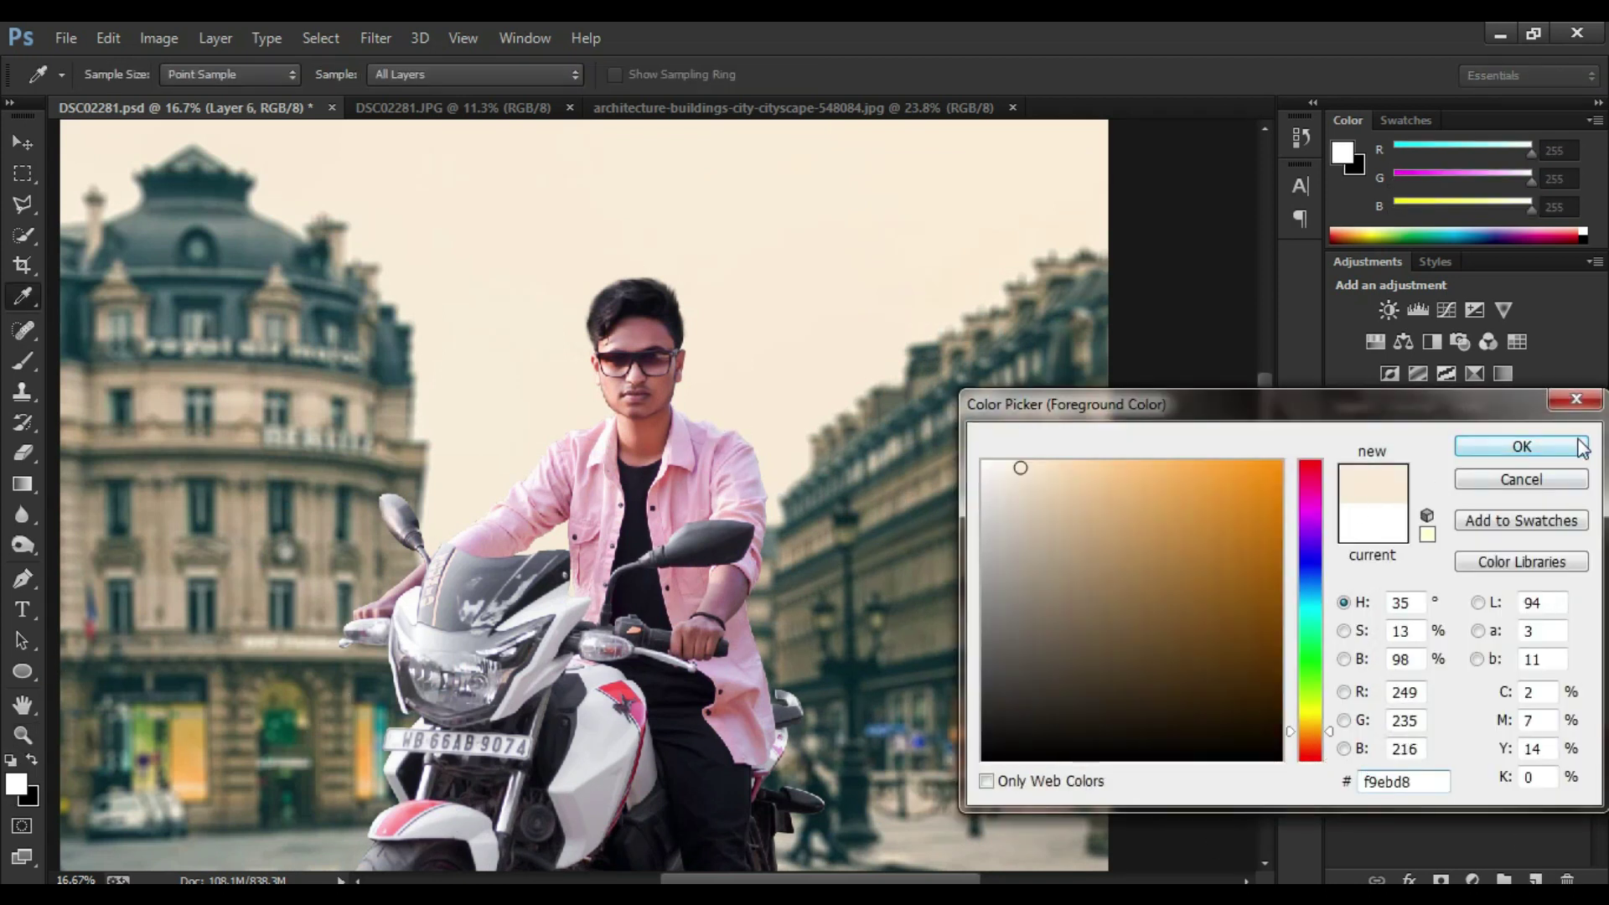
left_click(1522, 446)
Step: Paint a faint cream haze around the rider's head with a 500 px brush at 61% opacity
left_click(23, 362)
left_click_drag(385, 76, 390, 80)
key("bracketright")
key("bracketright")
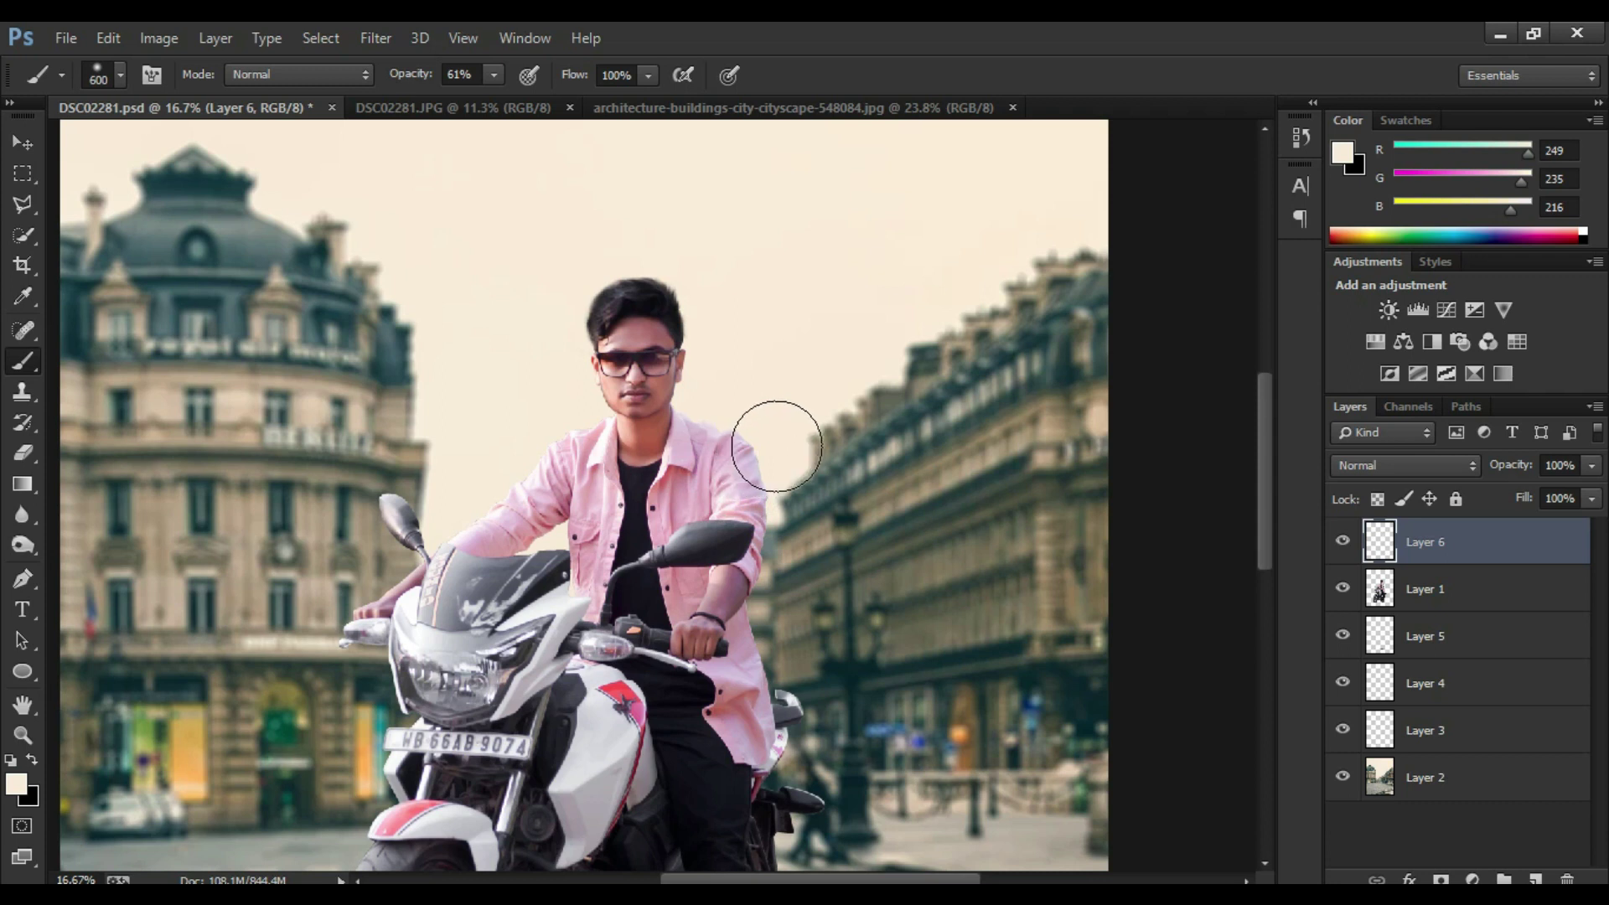
key("bracketleft")
mouse_move(709, 323)
left_mouse_down()
mouse_move(718, 295)
mouse_move(654, 242)
mouse_move(556, 266)
mouse_move(556, 403)
mouse_move(514, 496)
mouse_move(528, 439)
mouse_move(482, 486)
left_mouse_up()
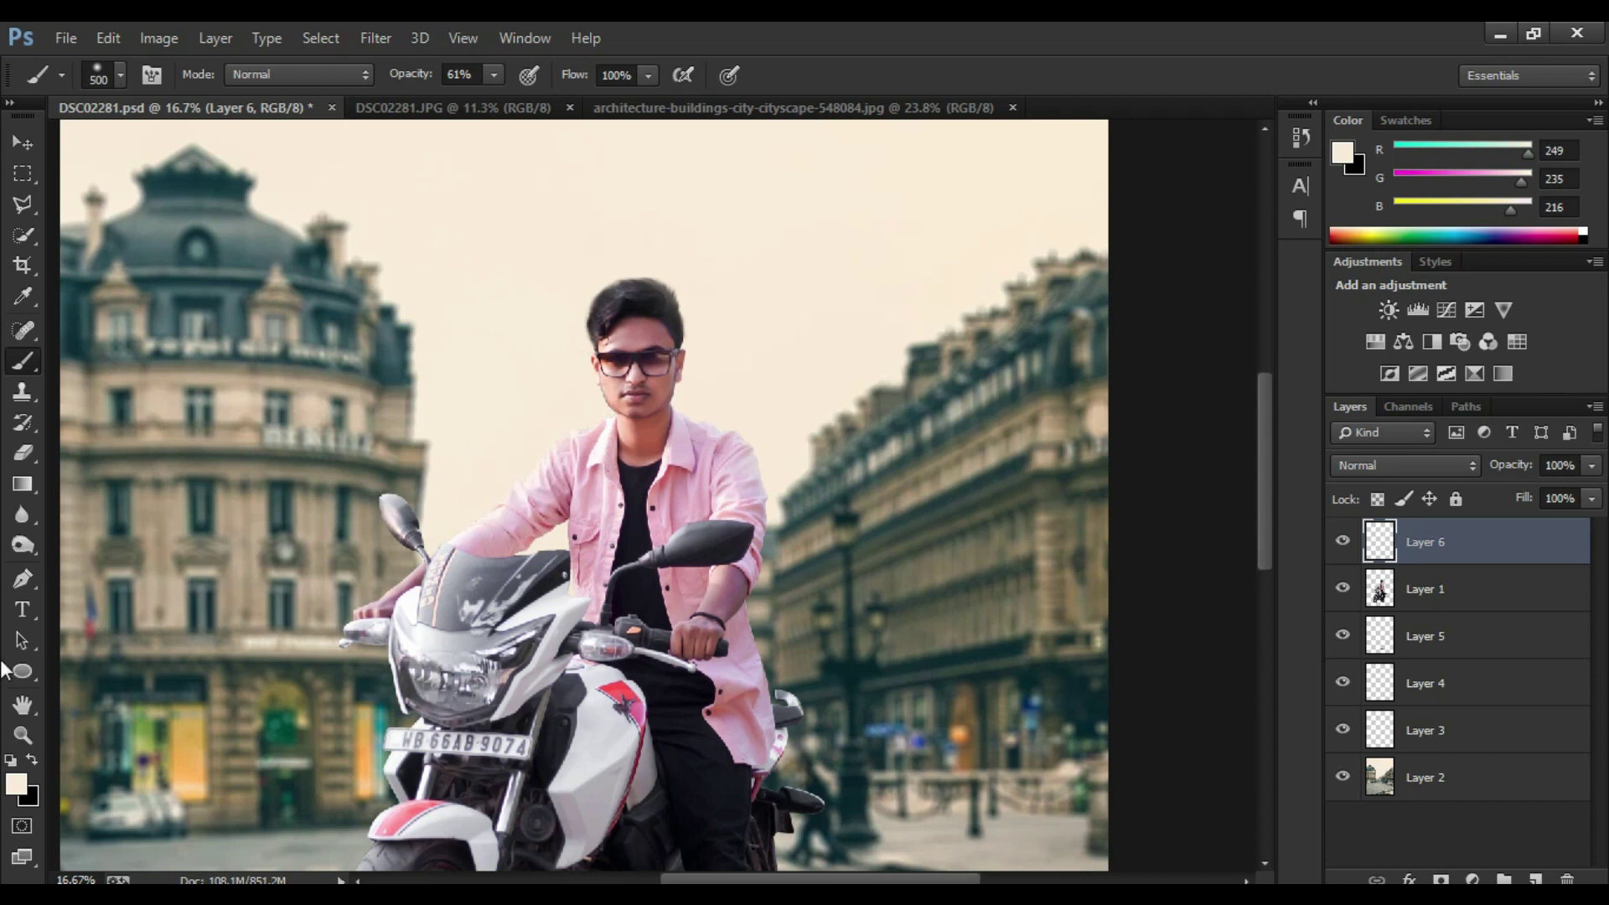
left_click(22, 736)
left_click(678, 75)
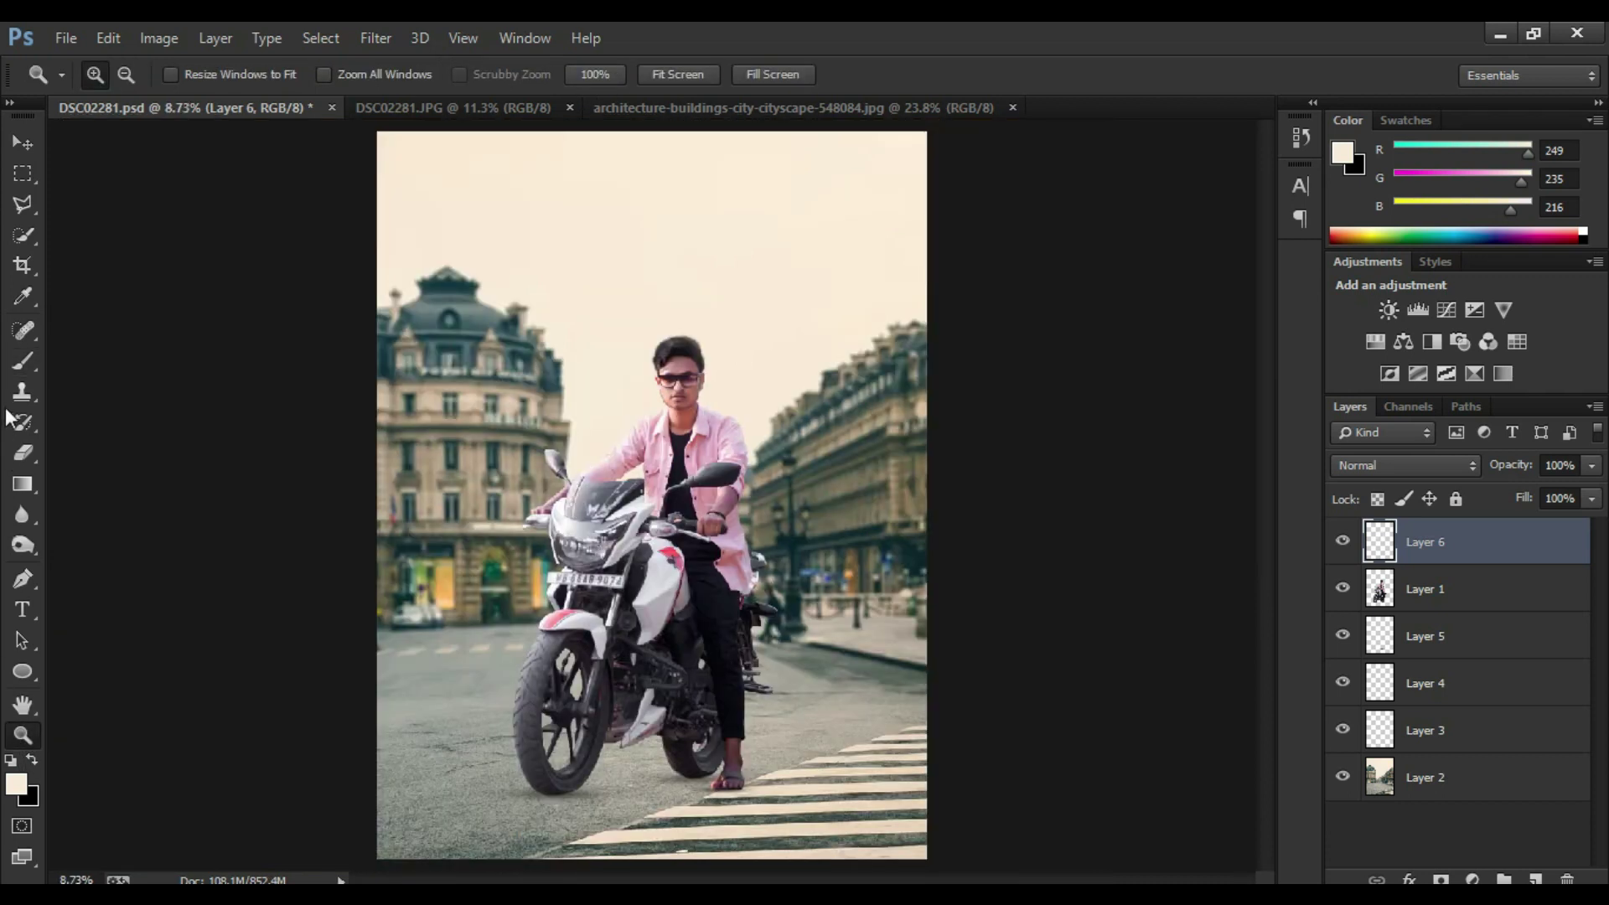
left_click(19, 367)
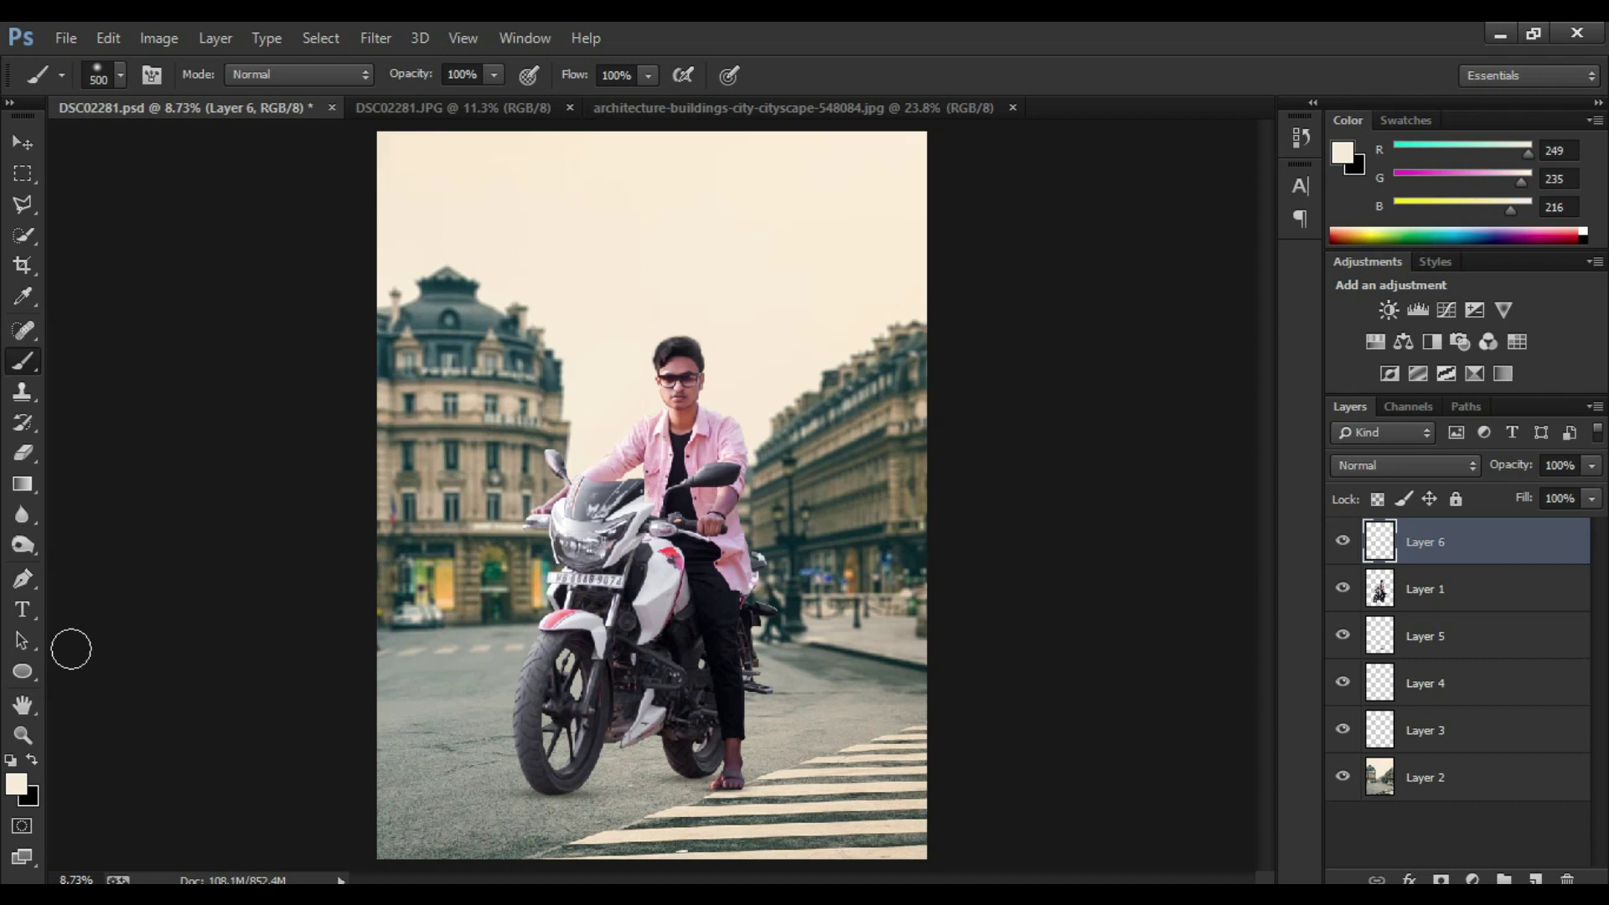
left_click(18, 738)
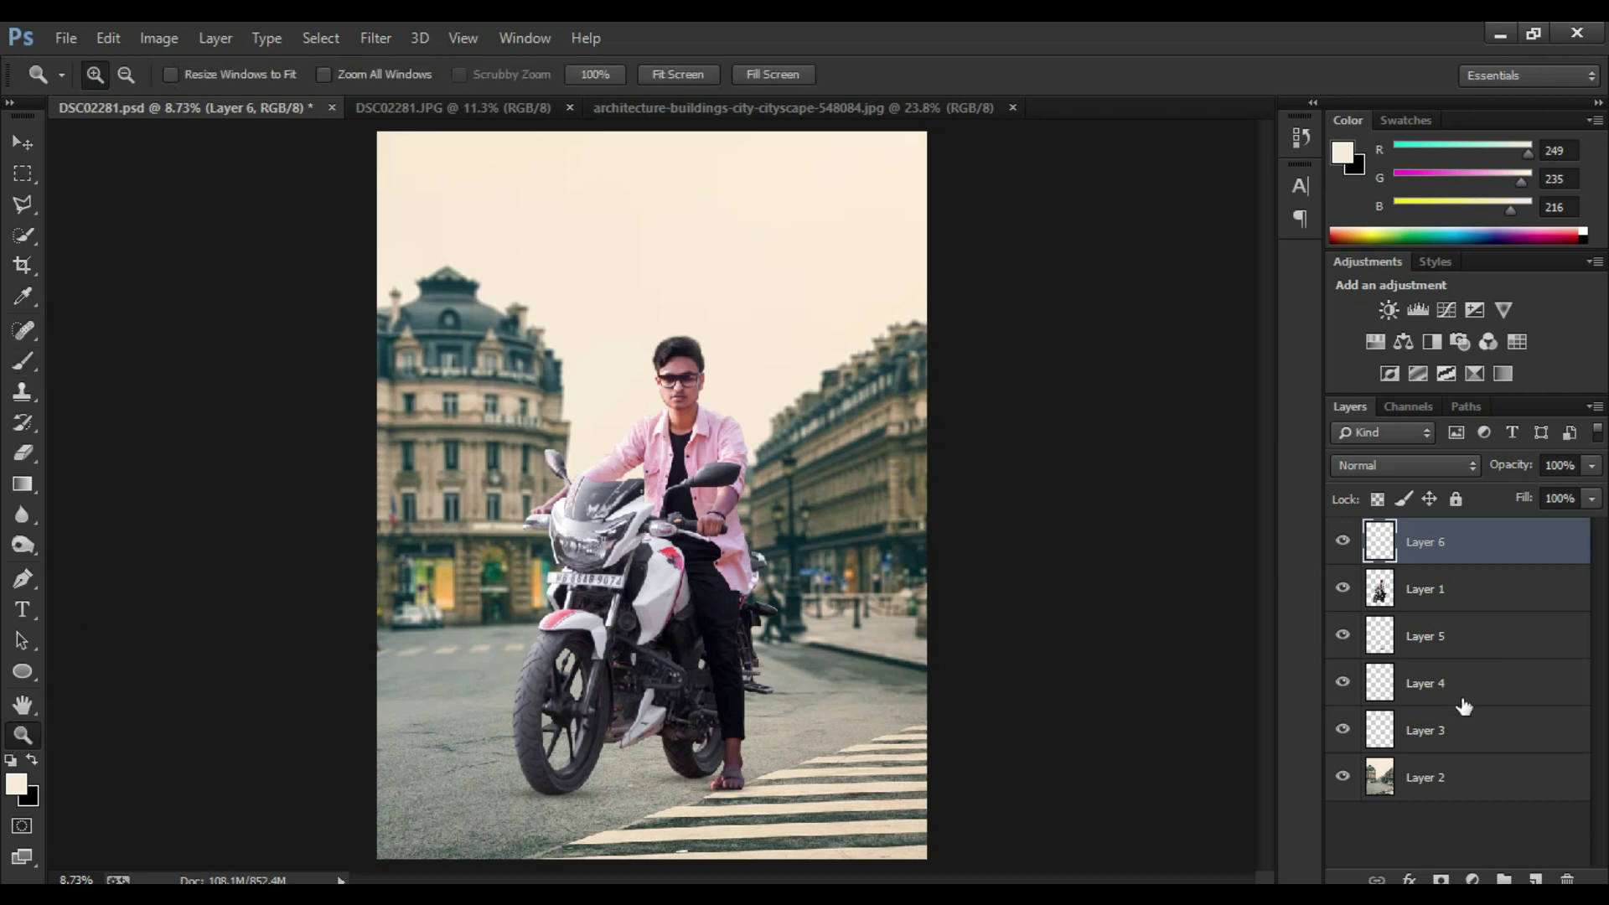
left_click(1444, 767)
Step: Apply Levels to the street photo with black input 16 and midtone about 0.97
left_click(184, 39)
mouse_move(193, 98)
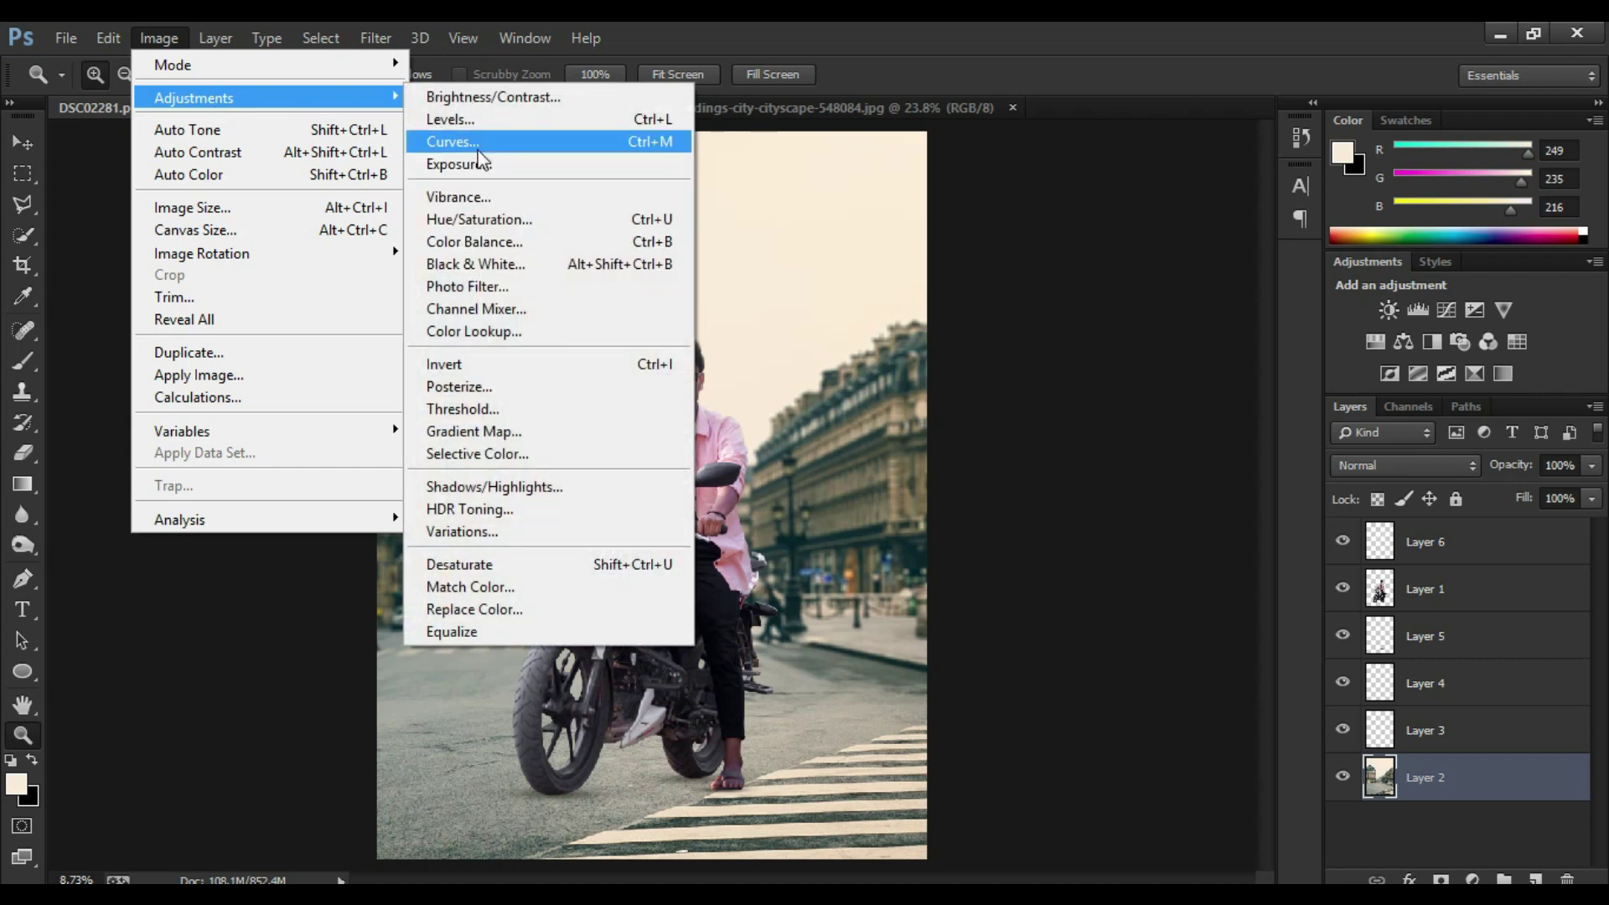
key("Escape")
key("ctrl+l")
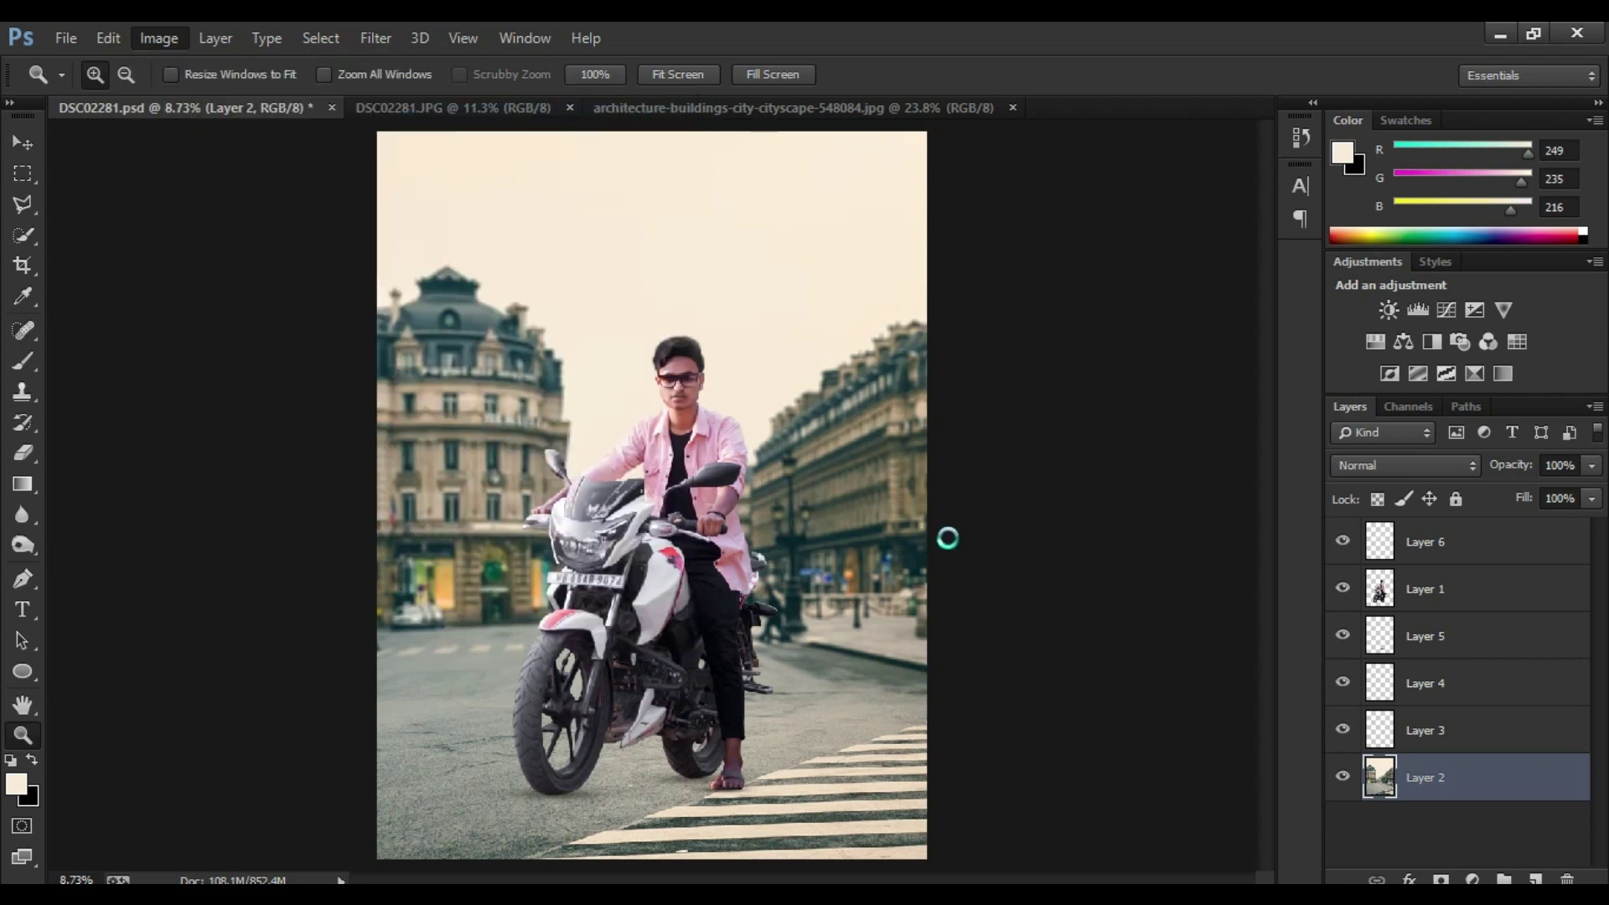
left_click_drag(995, 474, 1011, 475)
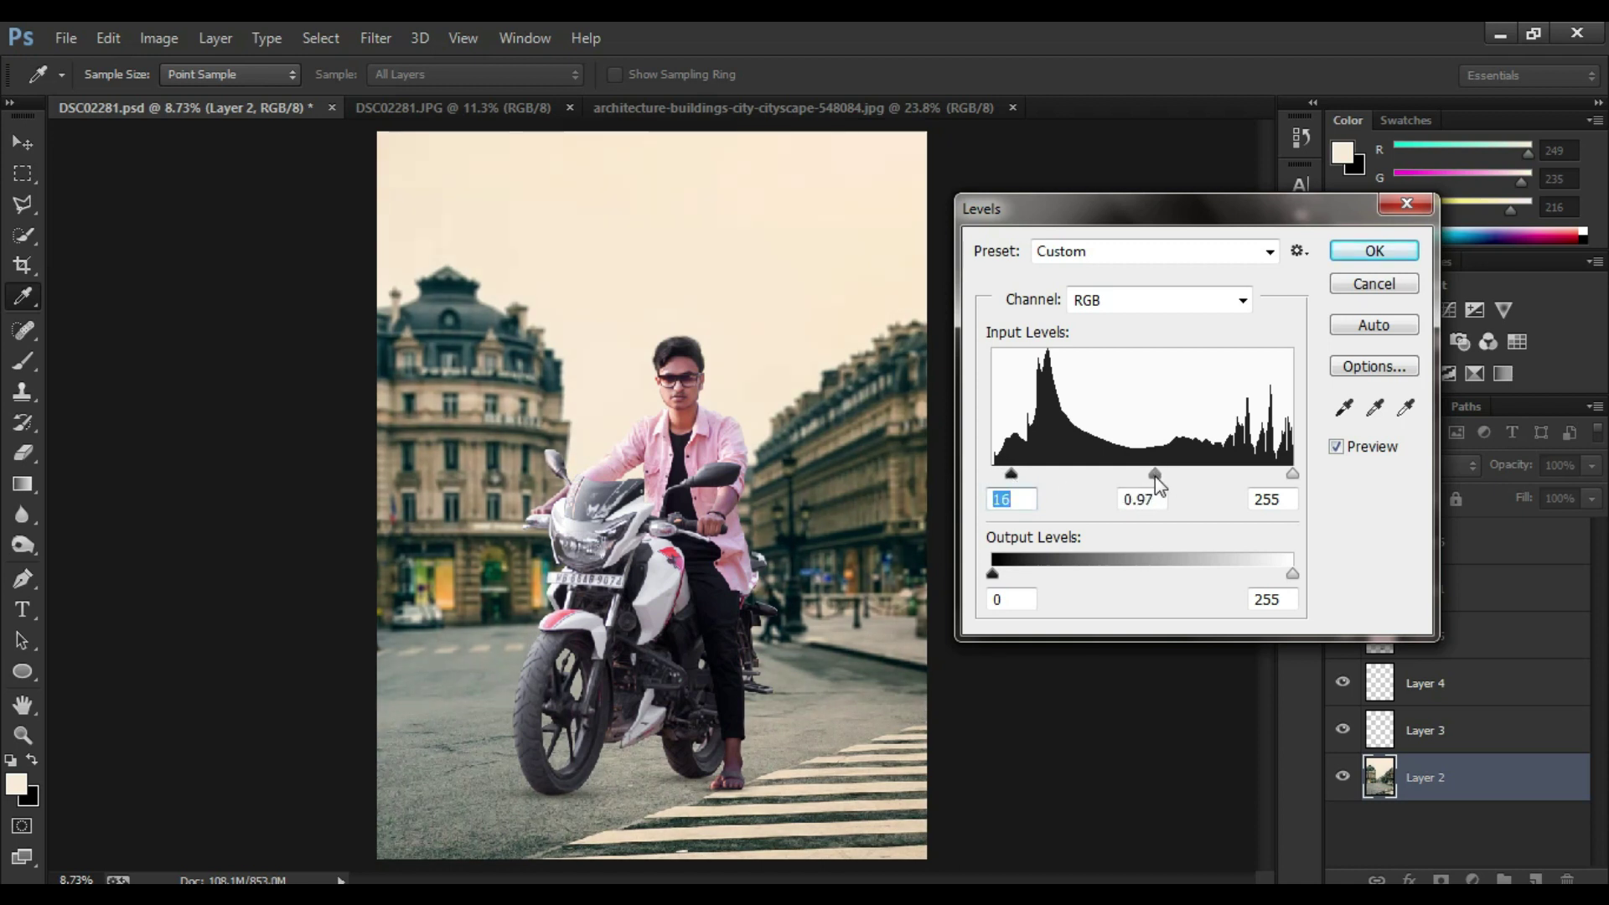
left_click_drag(1156, 474, 1160, 475)
key("Return")
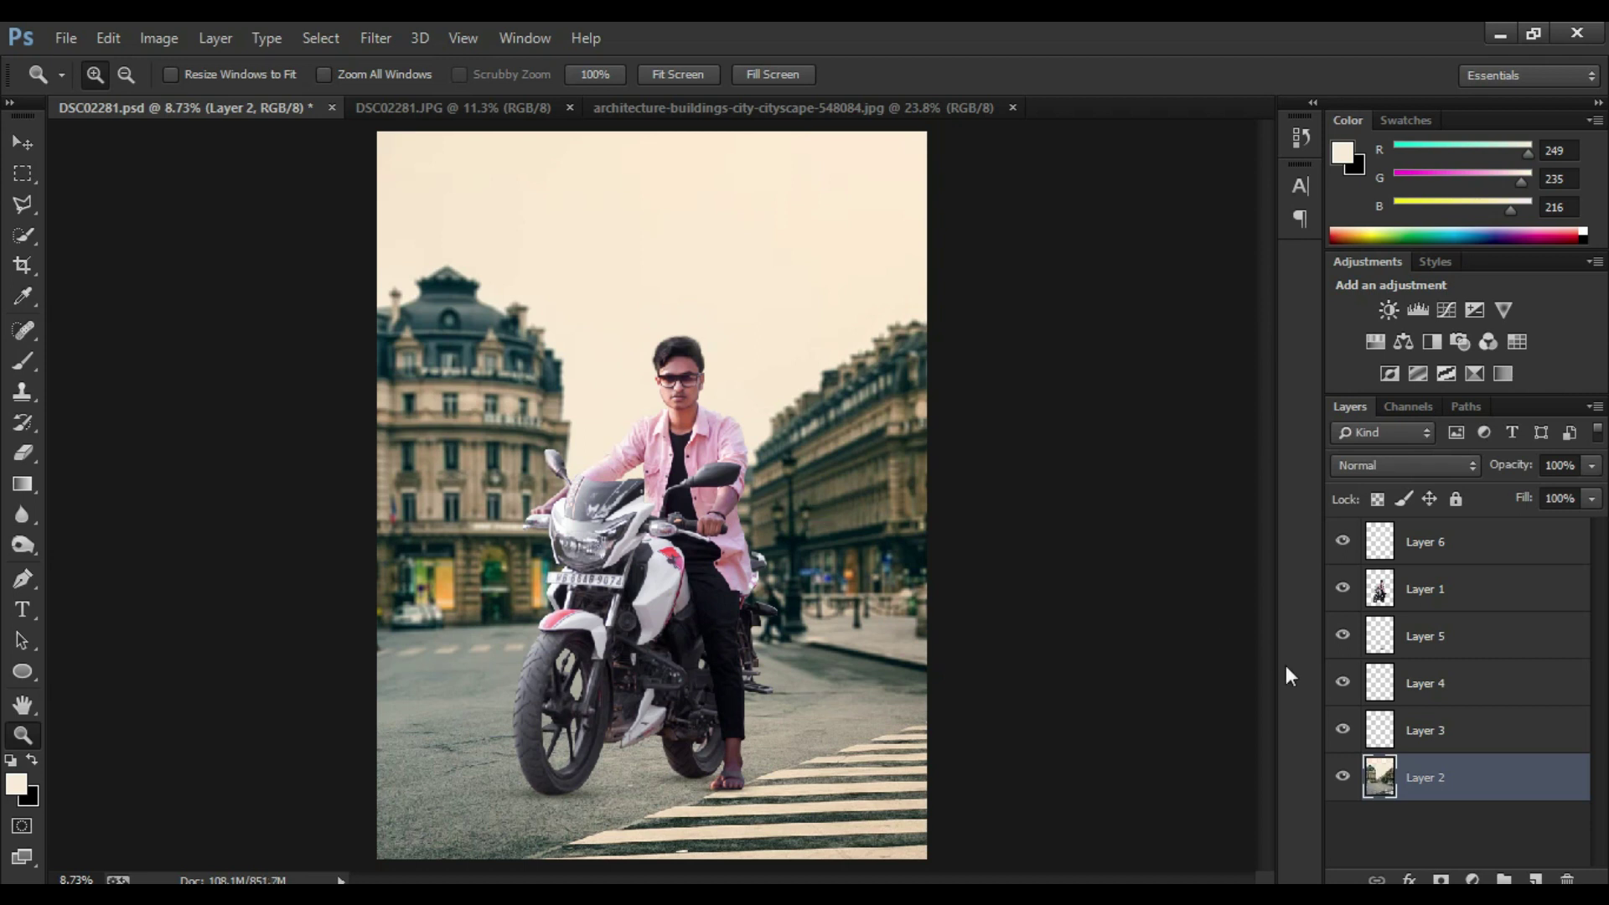
Step: Select the rider layer and browse the brush presets list with the Brush tool
left_click(1450, 553)
left_click(1422, 774)
left_click(1439, 596)
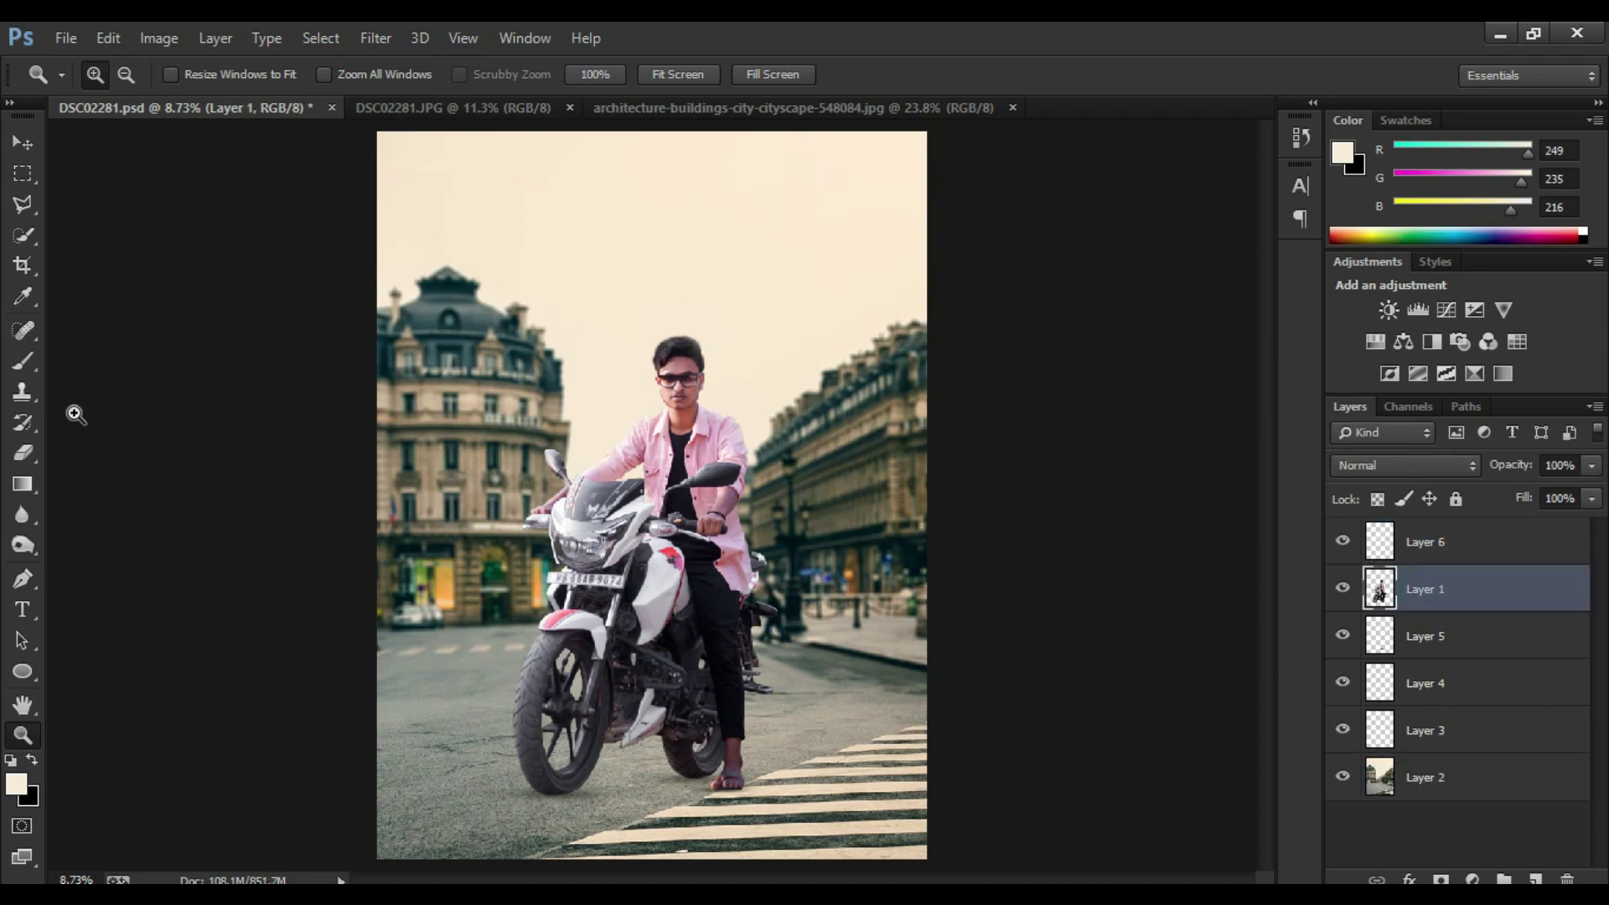
key("b")
right_click(560, 510)
scroll(707, 701, "down", 3)
scroll(718, 743, "down", 3)
scroll(727, 752, "down", 3)
Step: Choose the 2376 px smoke brush, add a new layer, and set a light blue foreground
scroll(727, 755, "down", 1)
left_click(671, 743)
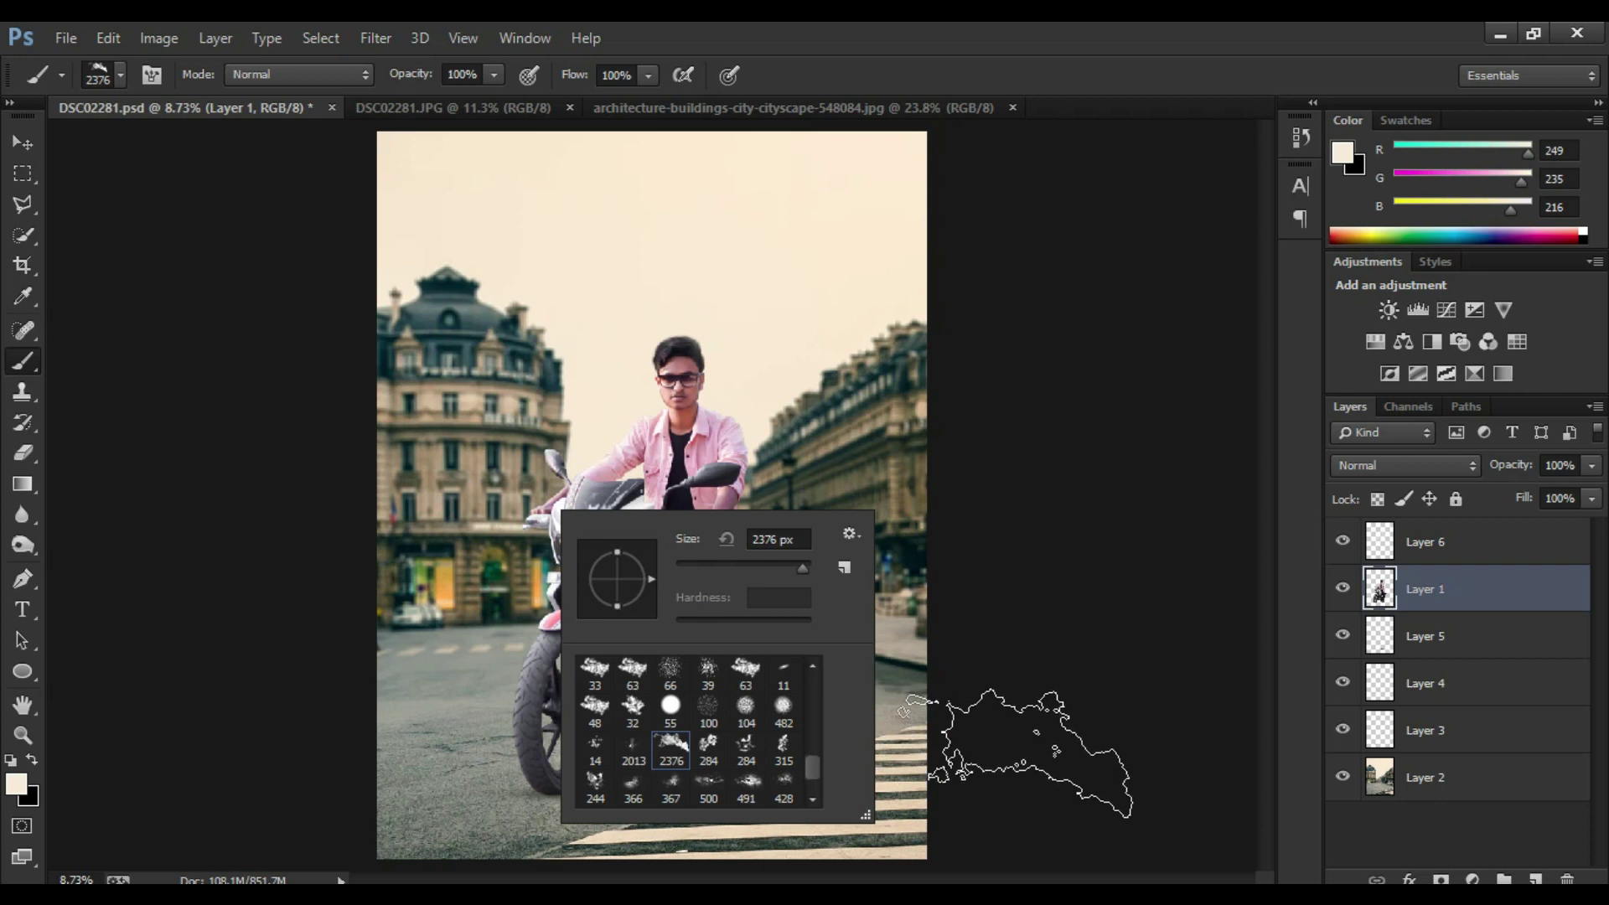
right_click(474, 583)
left_click(1442, 554)
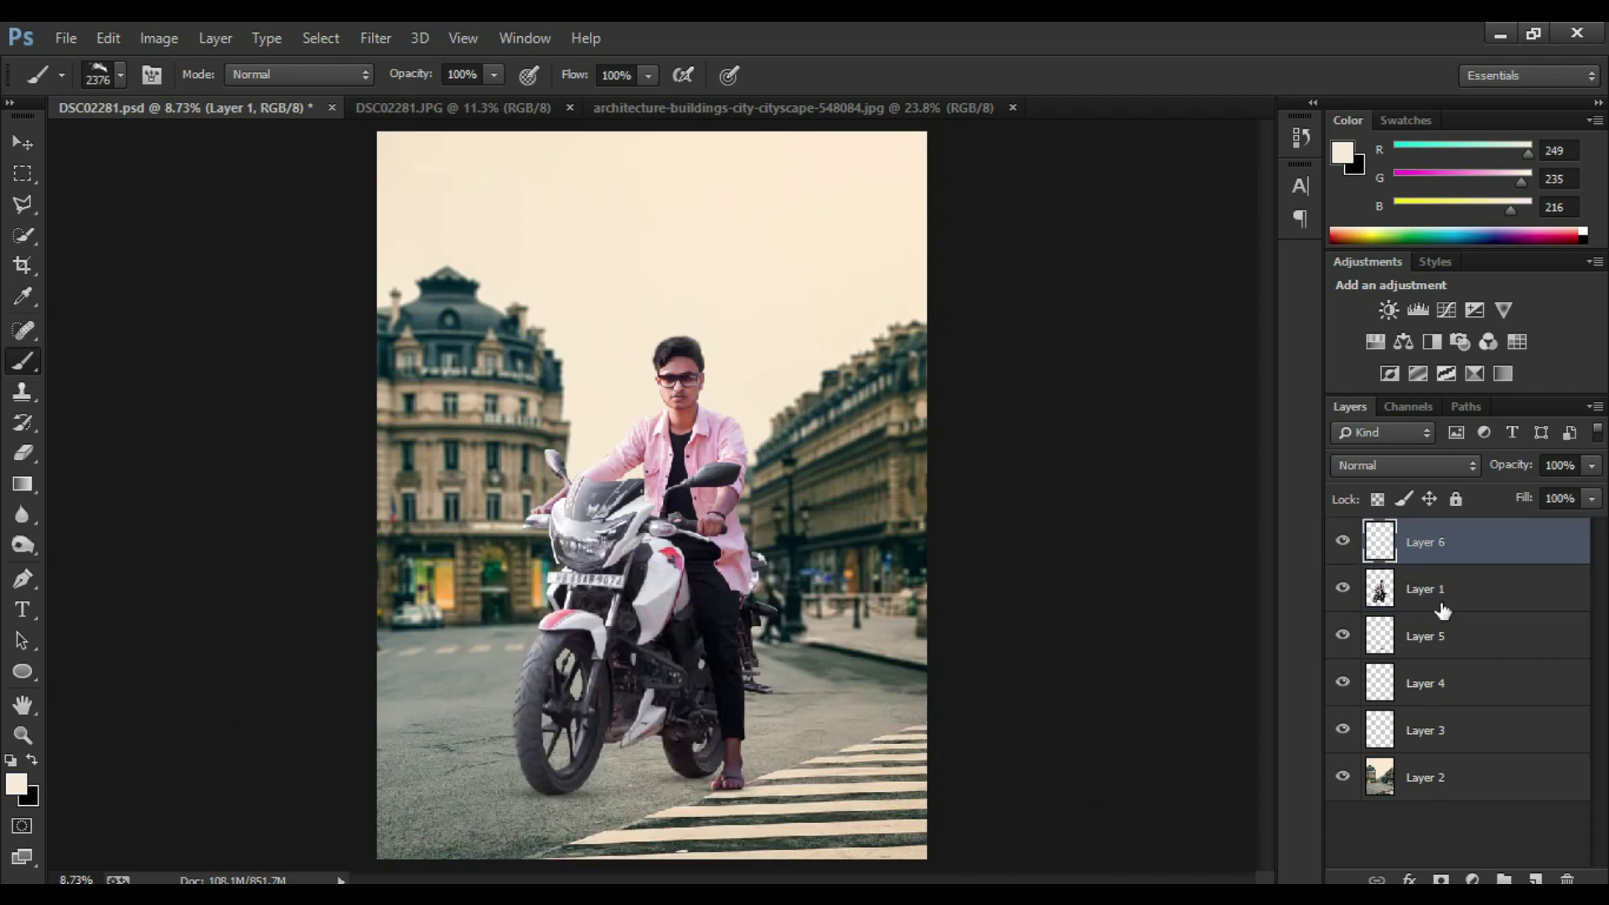
left_click(1533, 879)
left_click(16, 784)
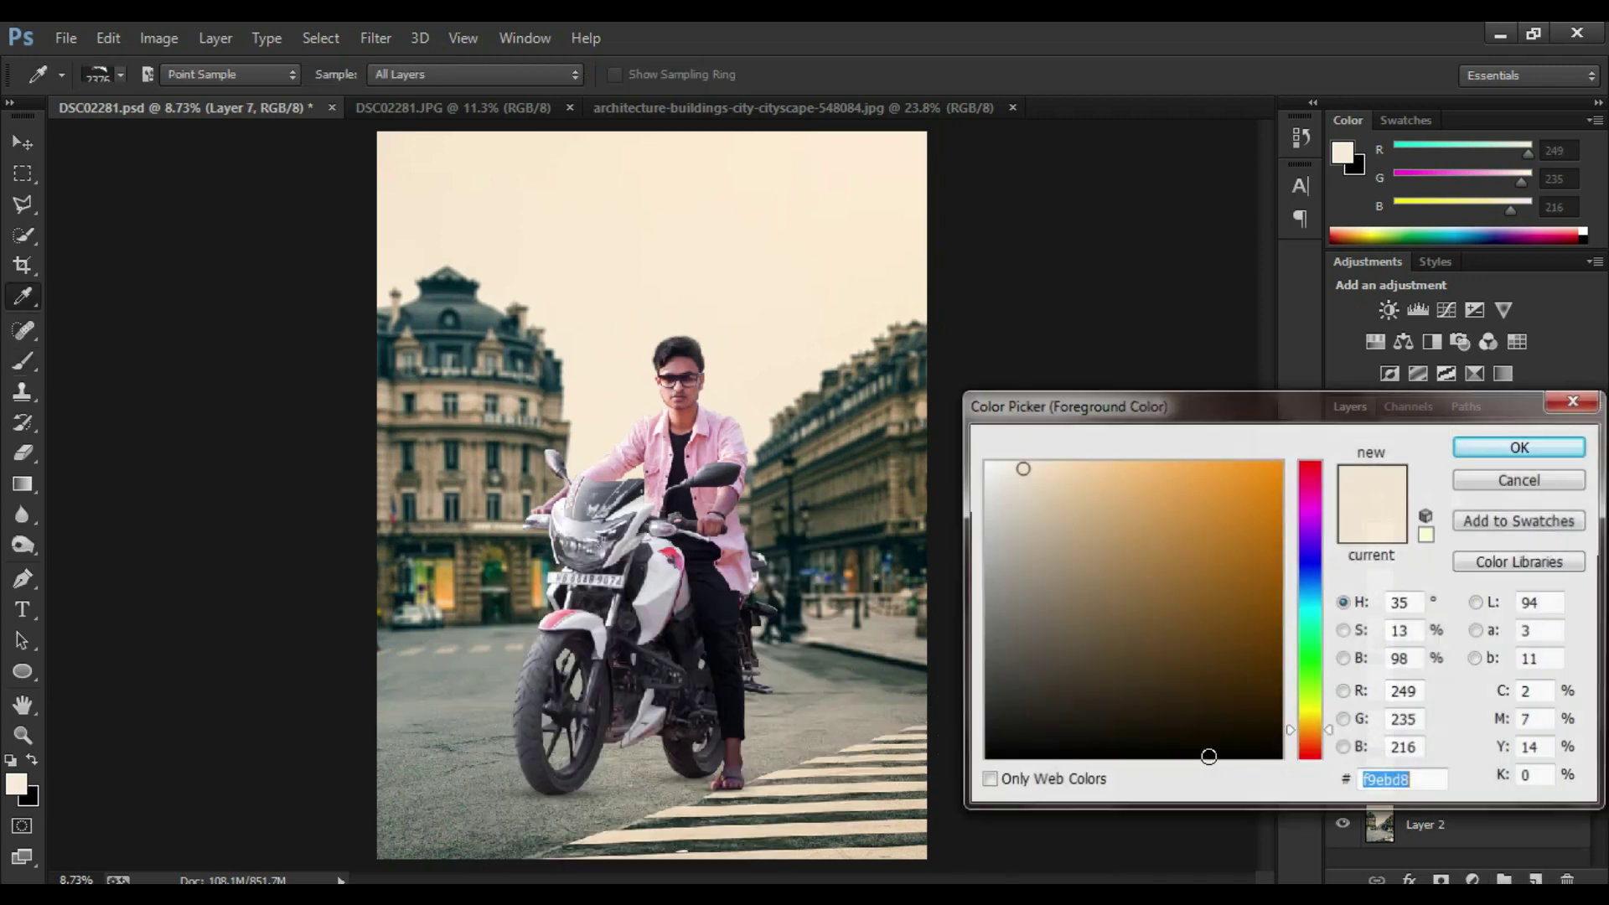
left_click(1312, 599)
left_click(1168, 478)
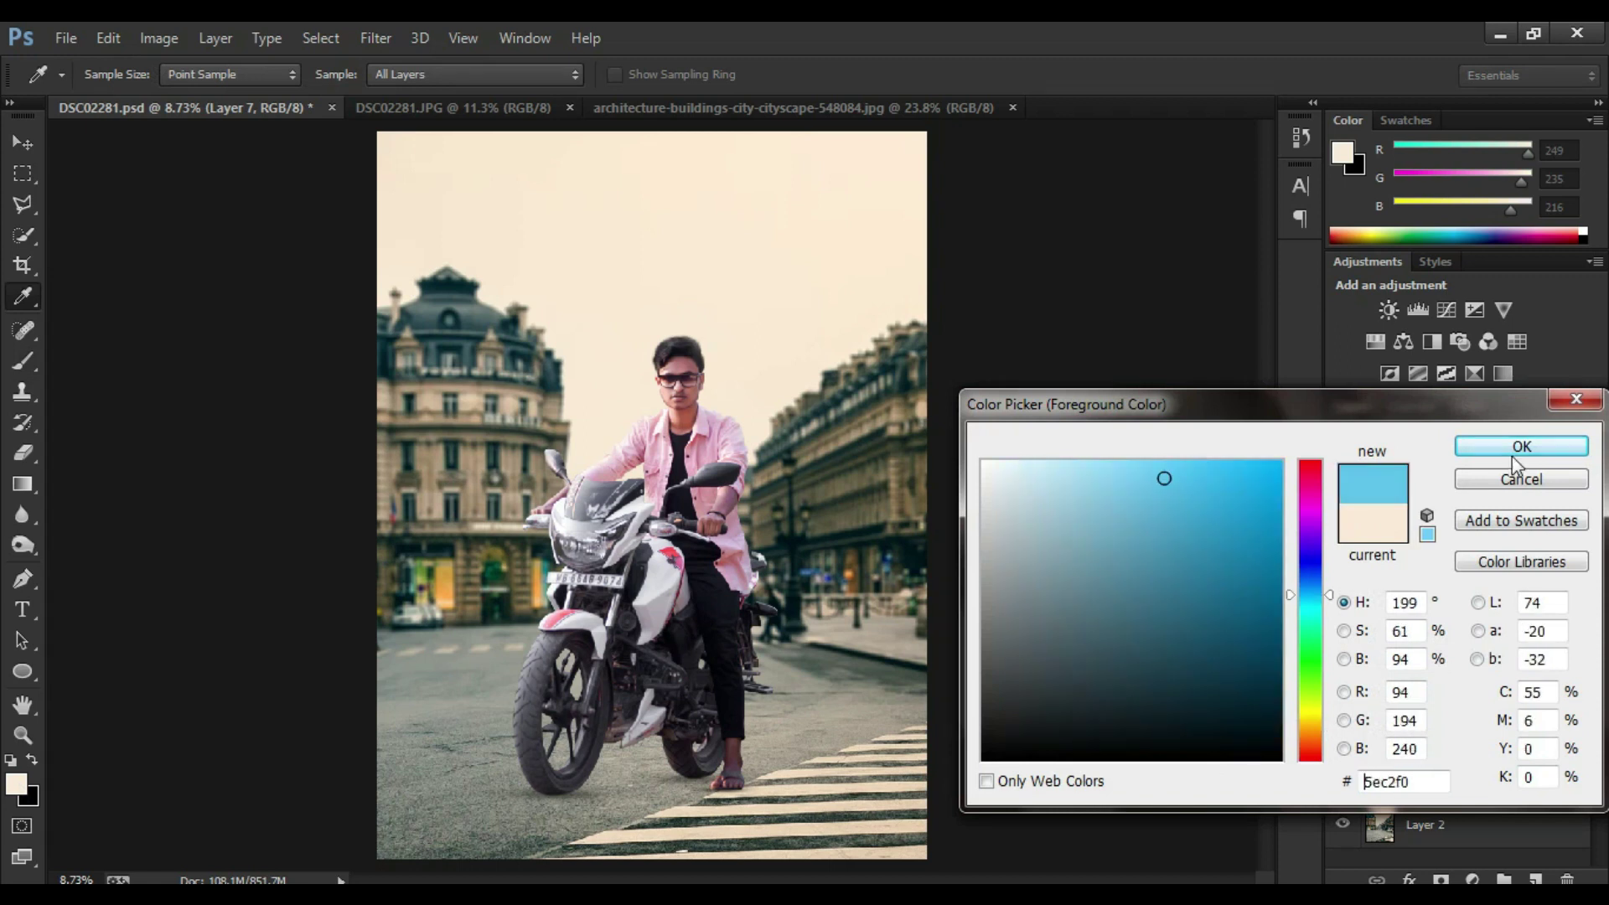
left_click(1508, 446)
Step: Stamp blue smoke over the front wheel and enlarge it across the lower street
left_click(586, 761)
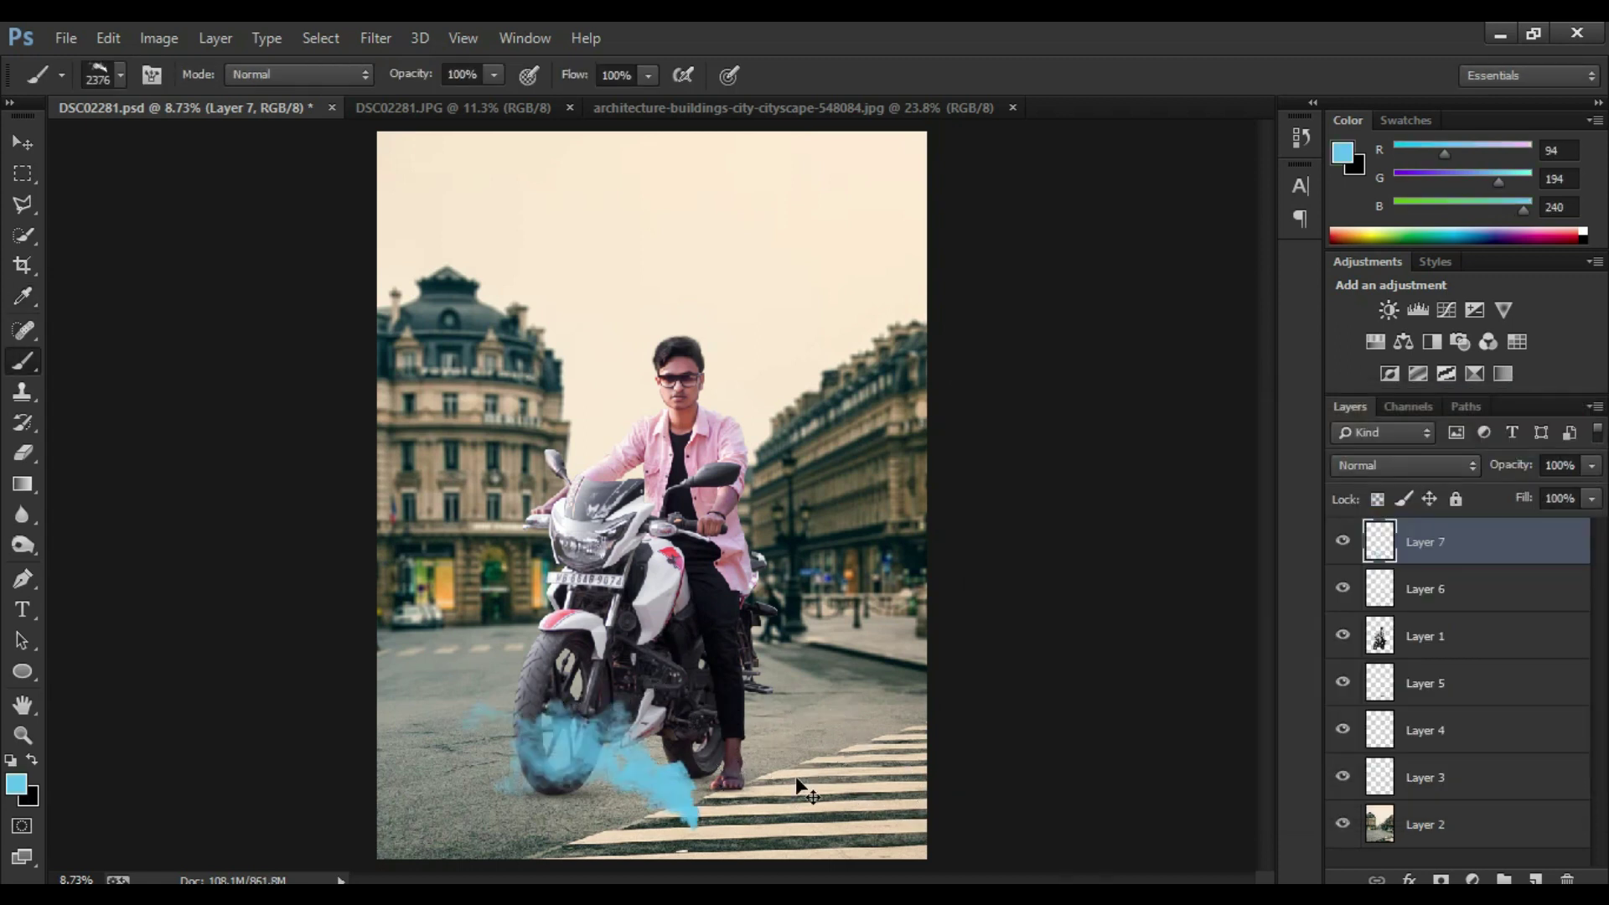
key("ctrl+t")
left_click_drag(699, 695, 941, 564)
key("Return")
left_click(23, 361)
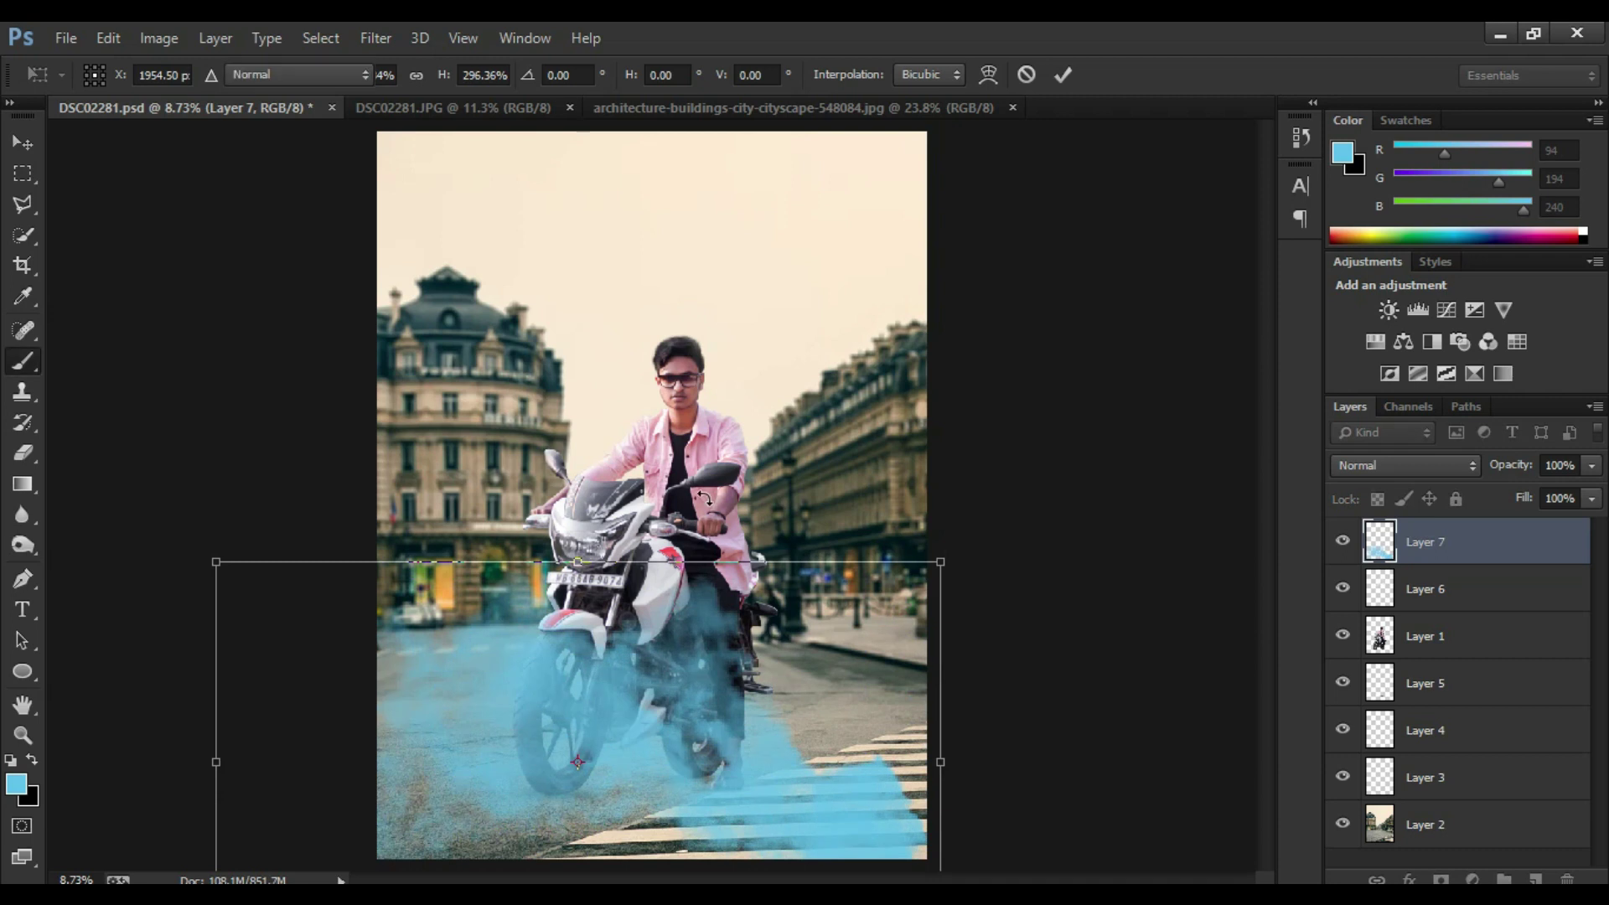
Step: Make three duplicate smoke copies around the wheels, rotating one about 40 degrees
left_click(23, 142)
mouse_move(525, 639)
left_mouse_down()
mouse_move(875, 620)
mouse_move(713, 694)
left_mouse_up()
key("ctrl+t")
left_click_drag(947, 720, 686, 660)
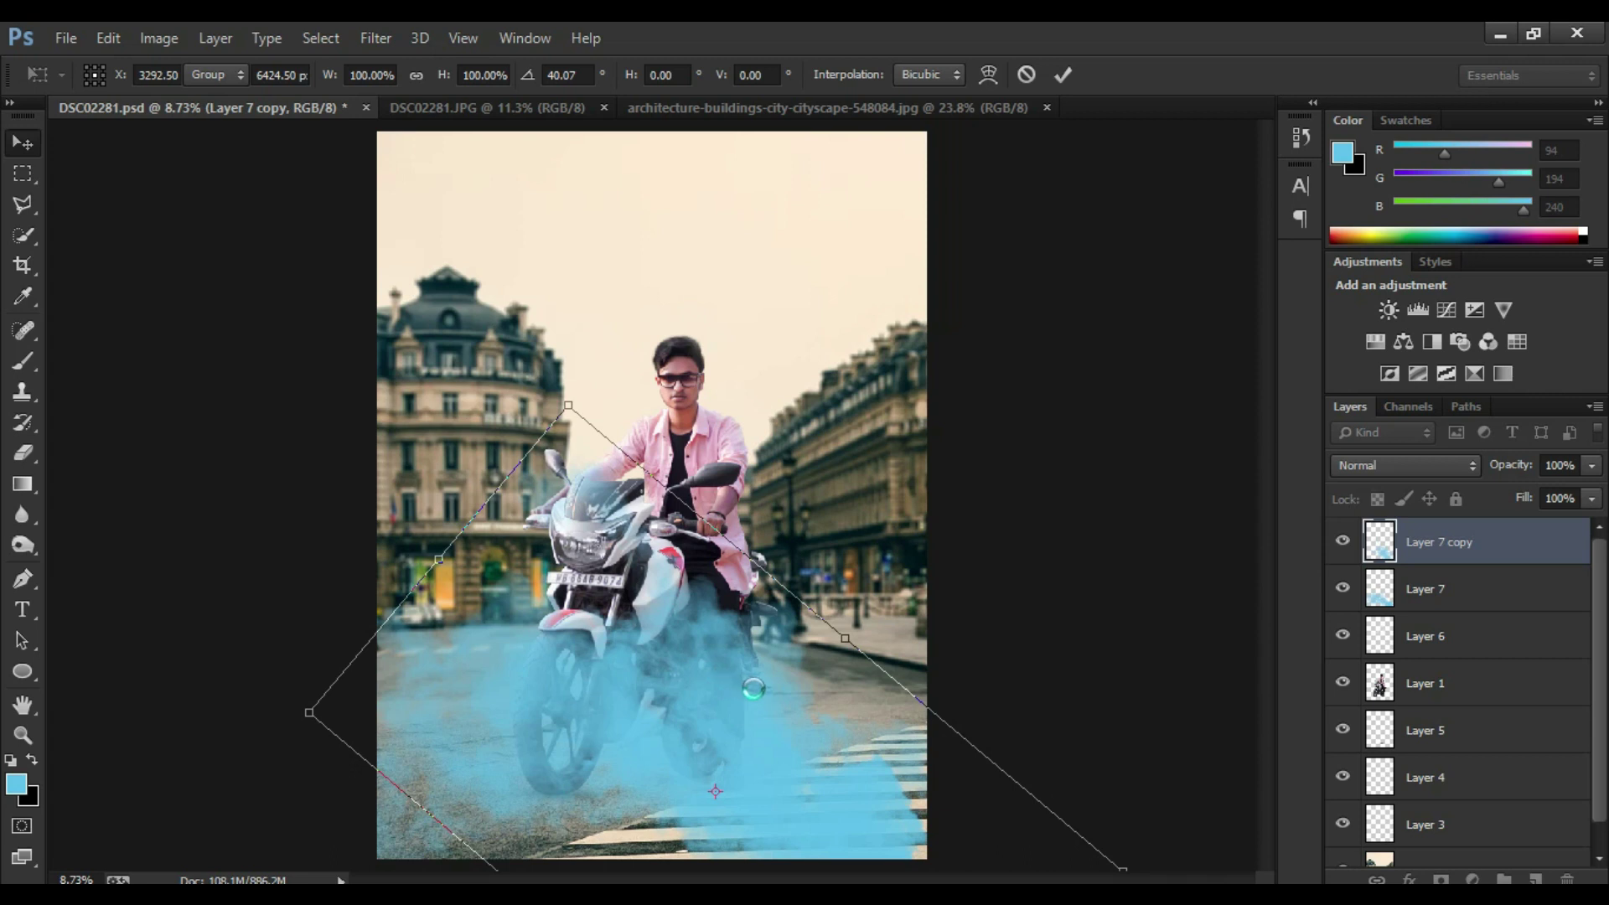
key("Return")
left_click_drag(753, 687, 473, 758)
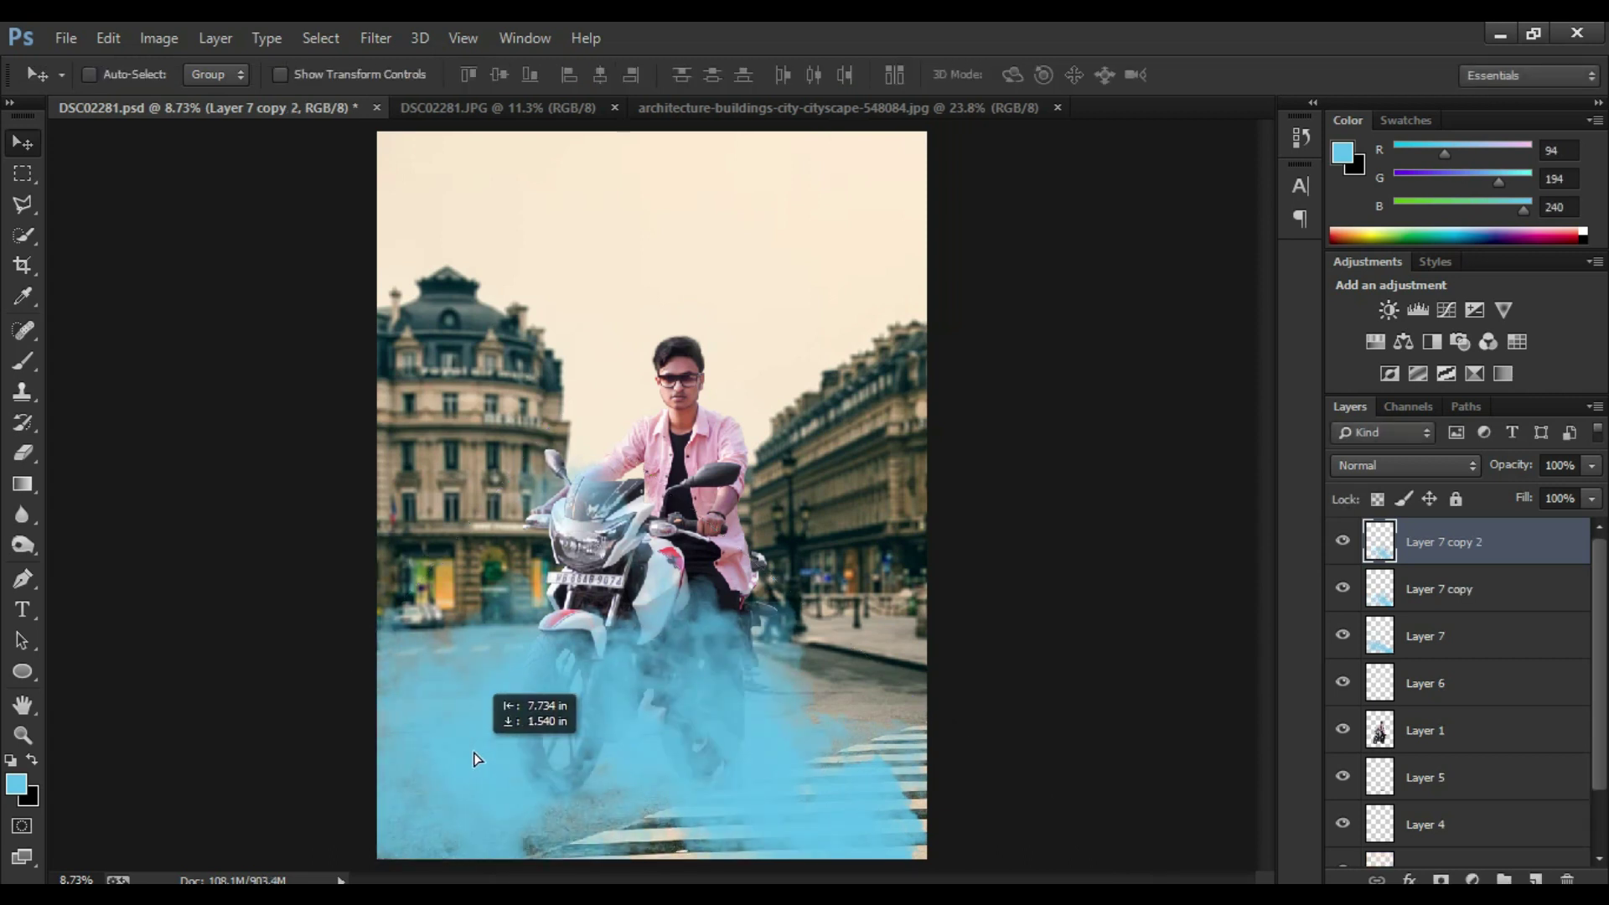
left_click_drag(694, 758, 1135, 672)
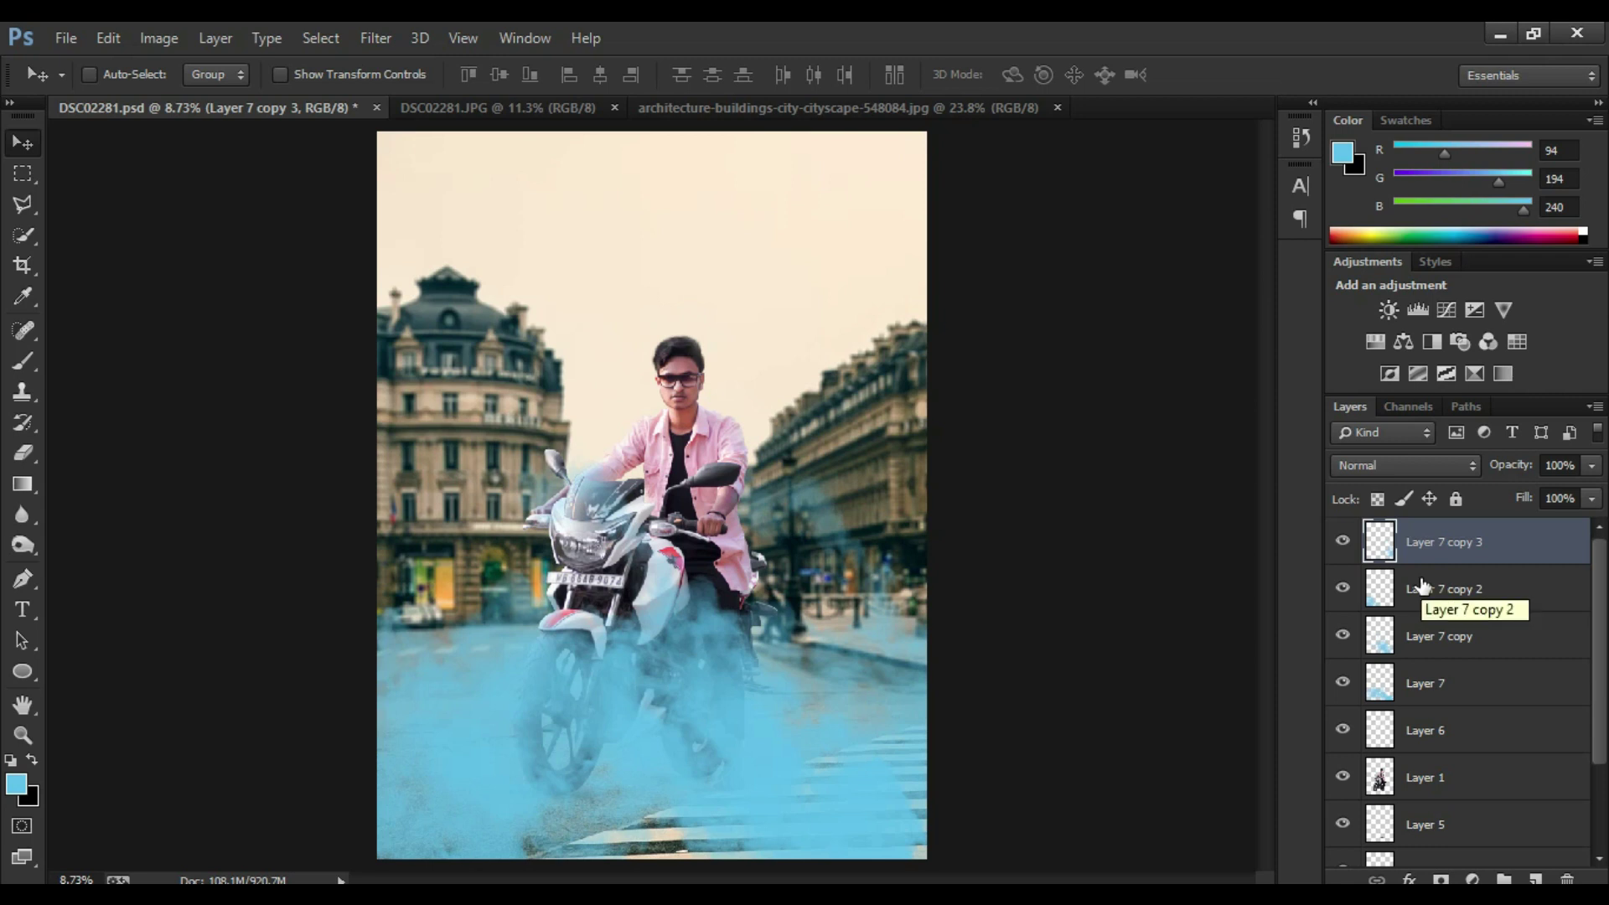
key("z")
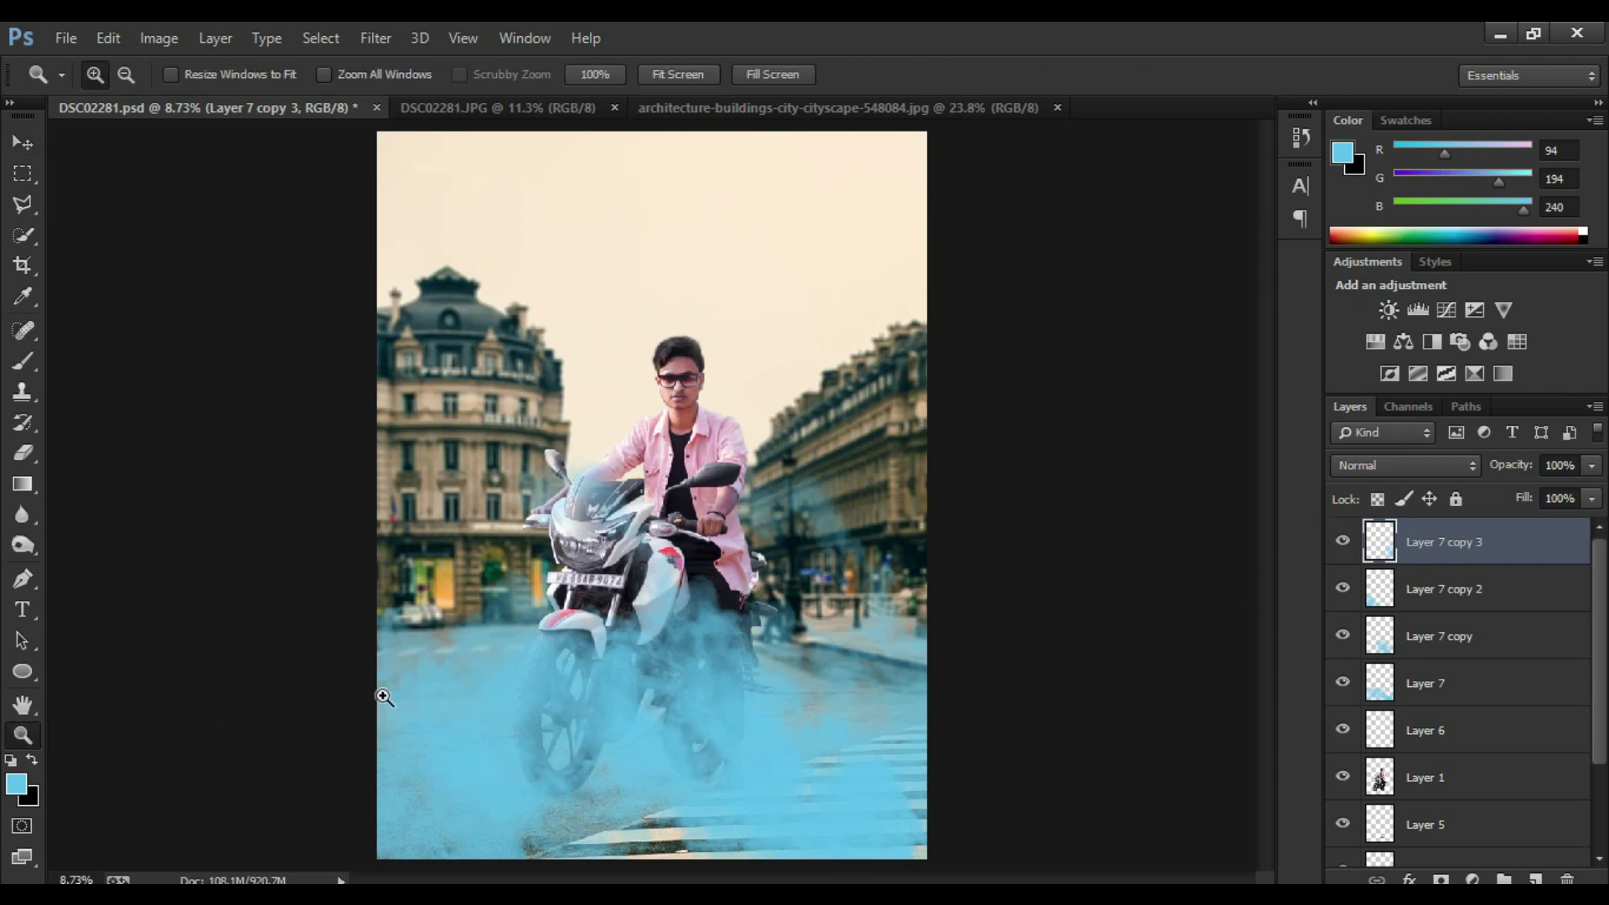
Step: Compare the smoke layers Layer 7 copy and Layer 7 copy 2 against Layer 7 copy 3
left_click(1439, 605)
left_click(1442, 560)
left_click(1444, 622)
left_click(1435, 558)
scroll(1423, 666, "down", 3)
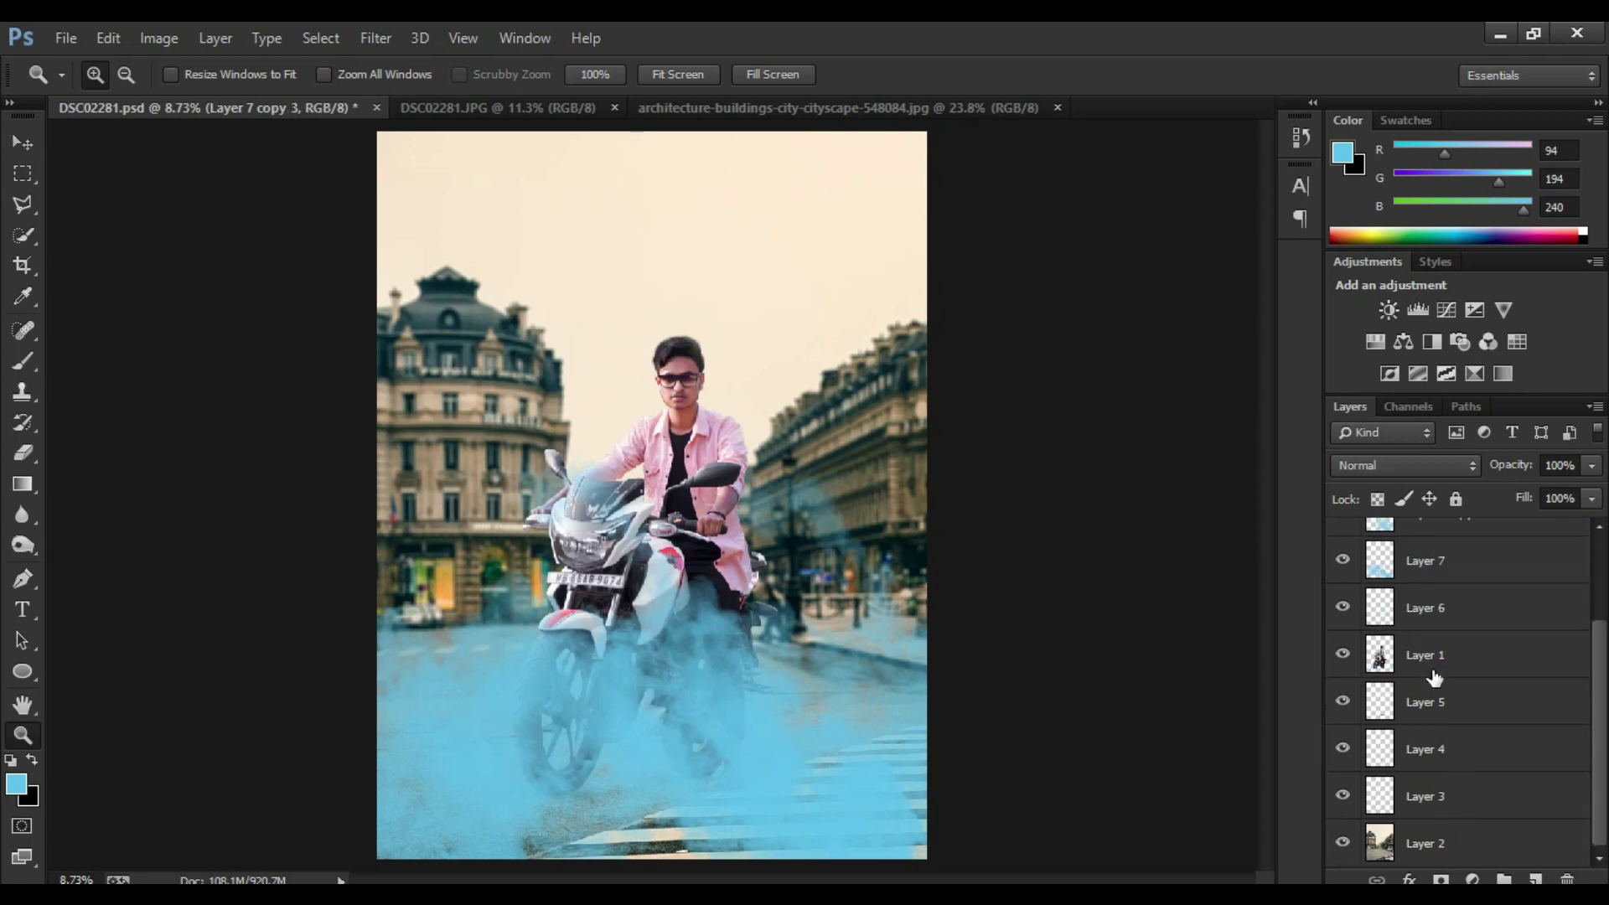
scroll(1435, 677, "up", 3)
left_click(1456, 634)
left_click(1451, 556)
left_click(1443, 637)
left_click(1448, 557)
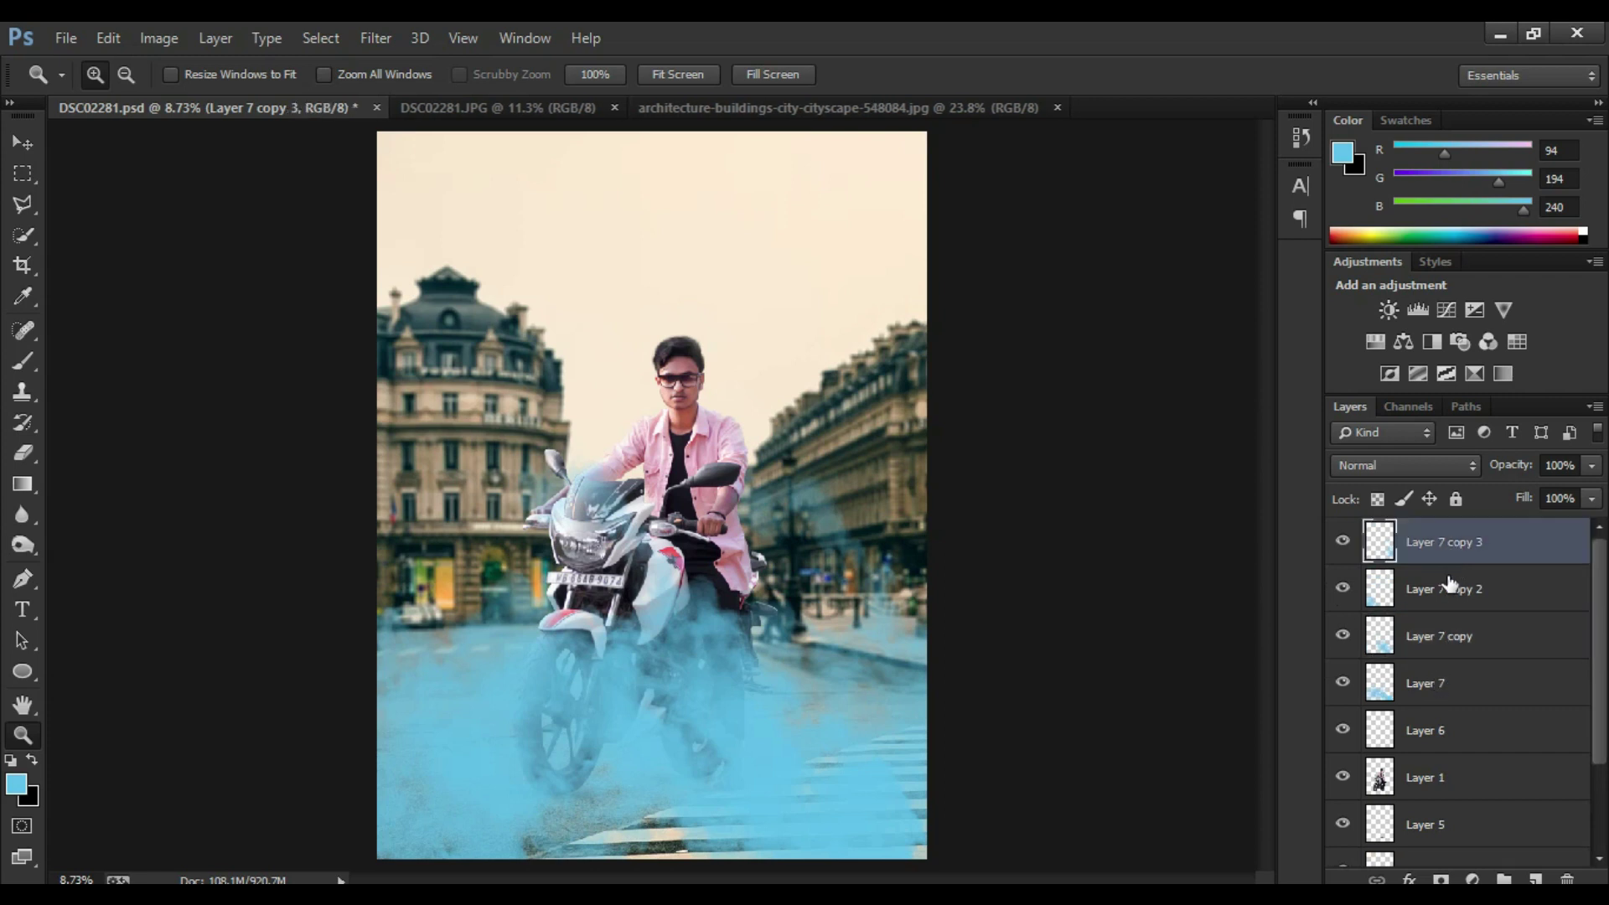
Step: Check the rider Layer 1 and Layer 6, then reselect the top Layer 7 copy 3
scroll(1443, 641, "down", 3)
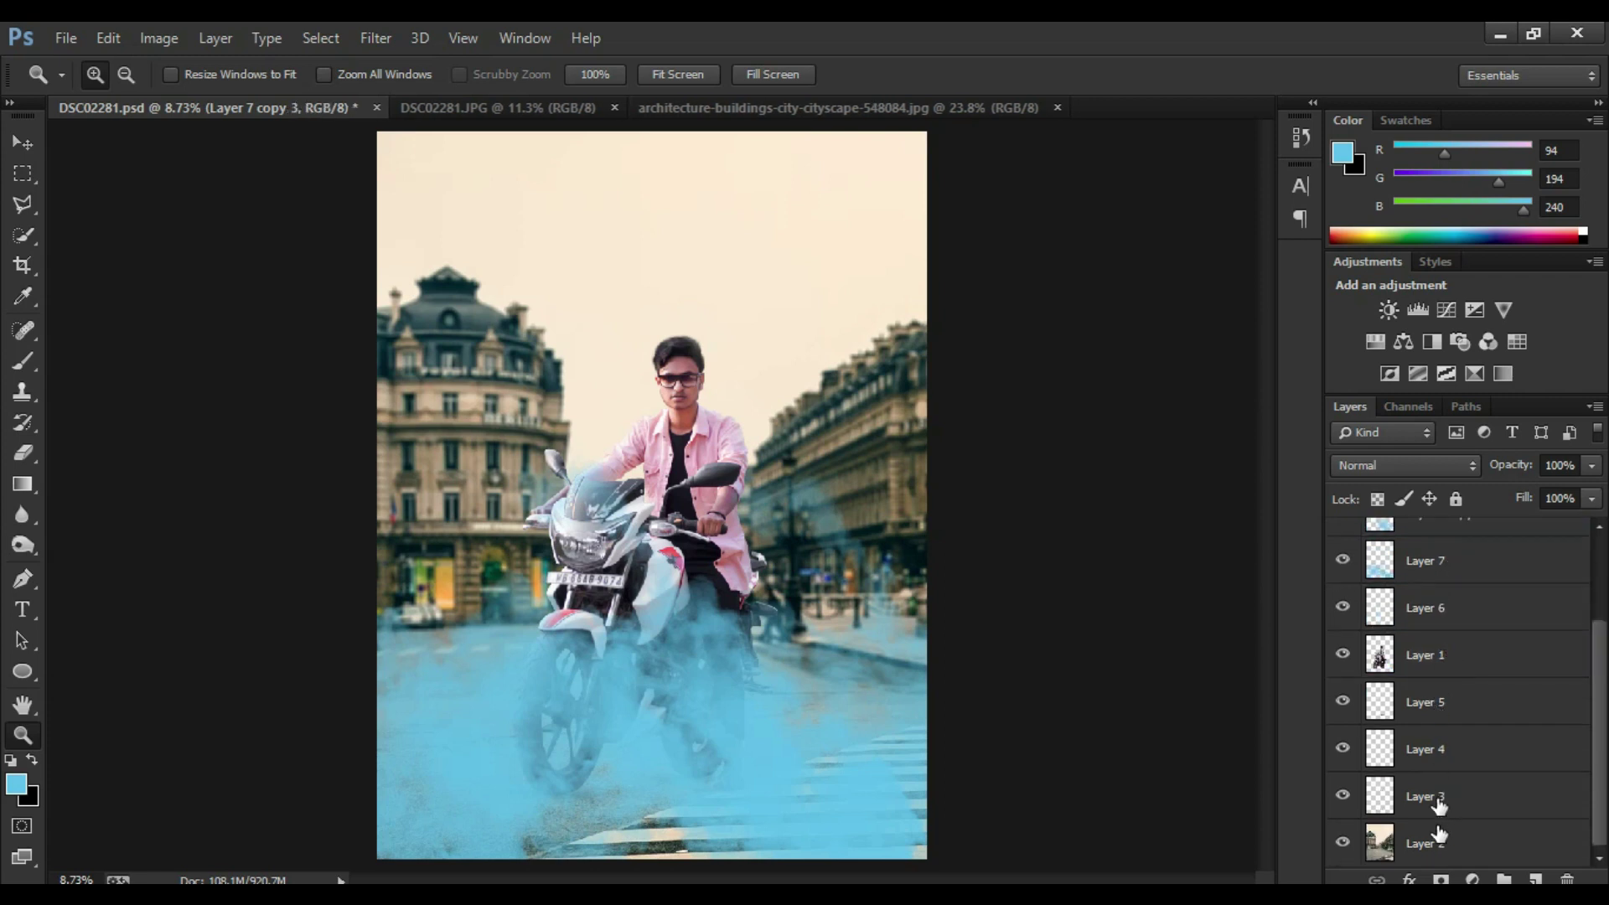
left_click(1429, 655)
scroll(1459, 650, "up", 3)
left_click(1446, 560)
left_click(1440, 736)
left_click(1431, 543)
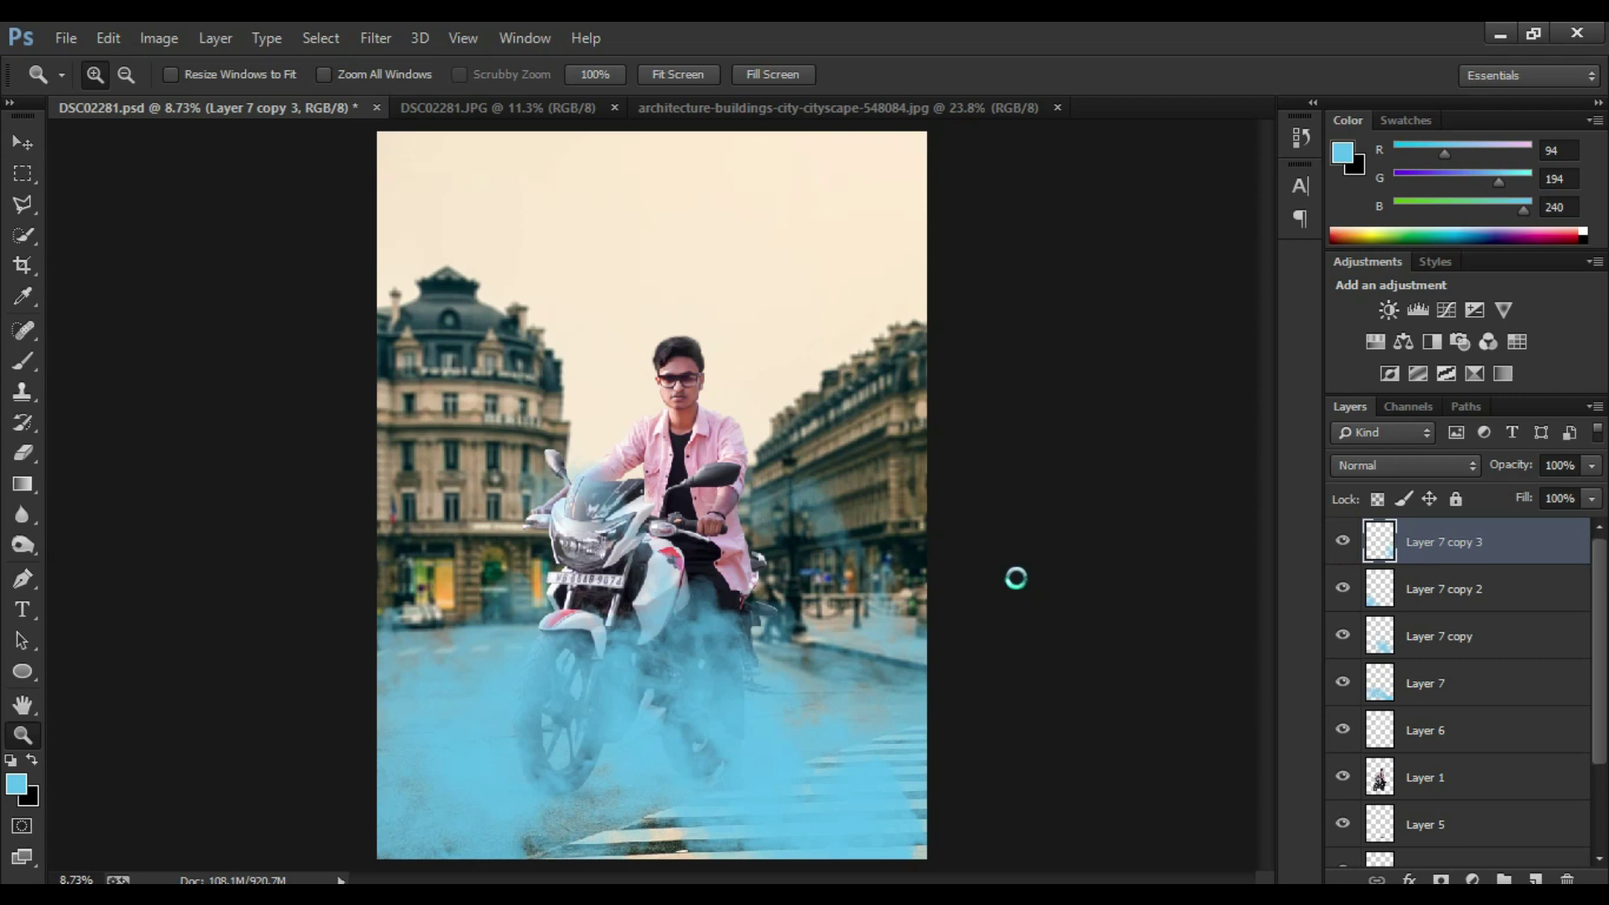
Step: In Camera Raw, desaturate the blues, yellows to -69, oranges and reds
left_click(376, 38)
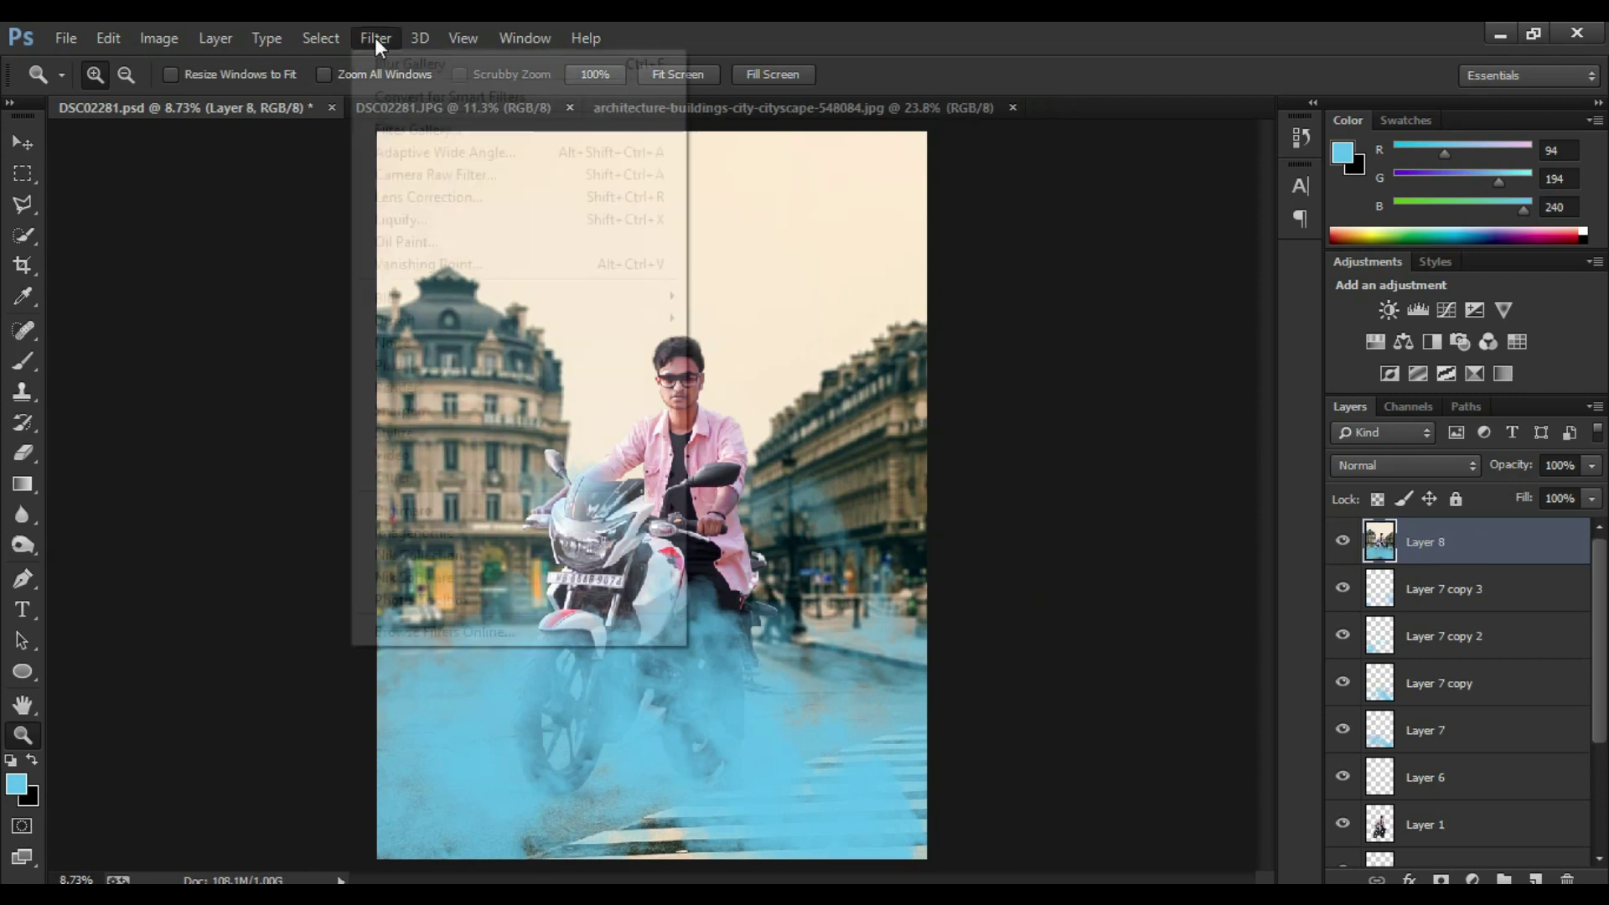
left_click(394, 177)
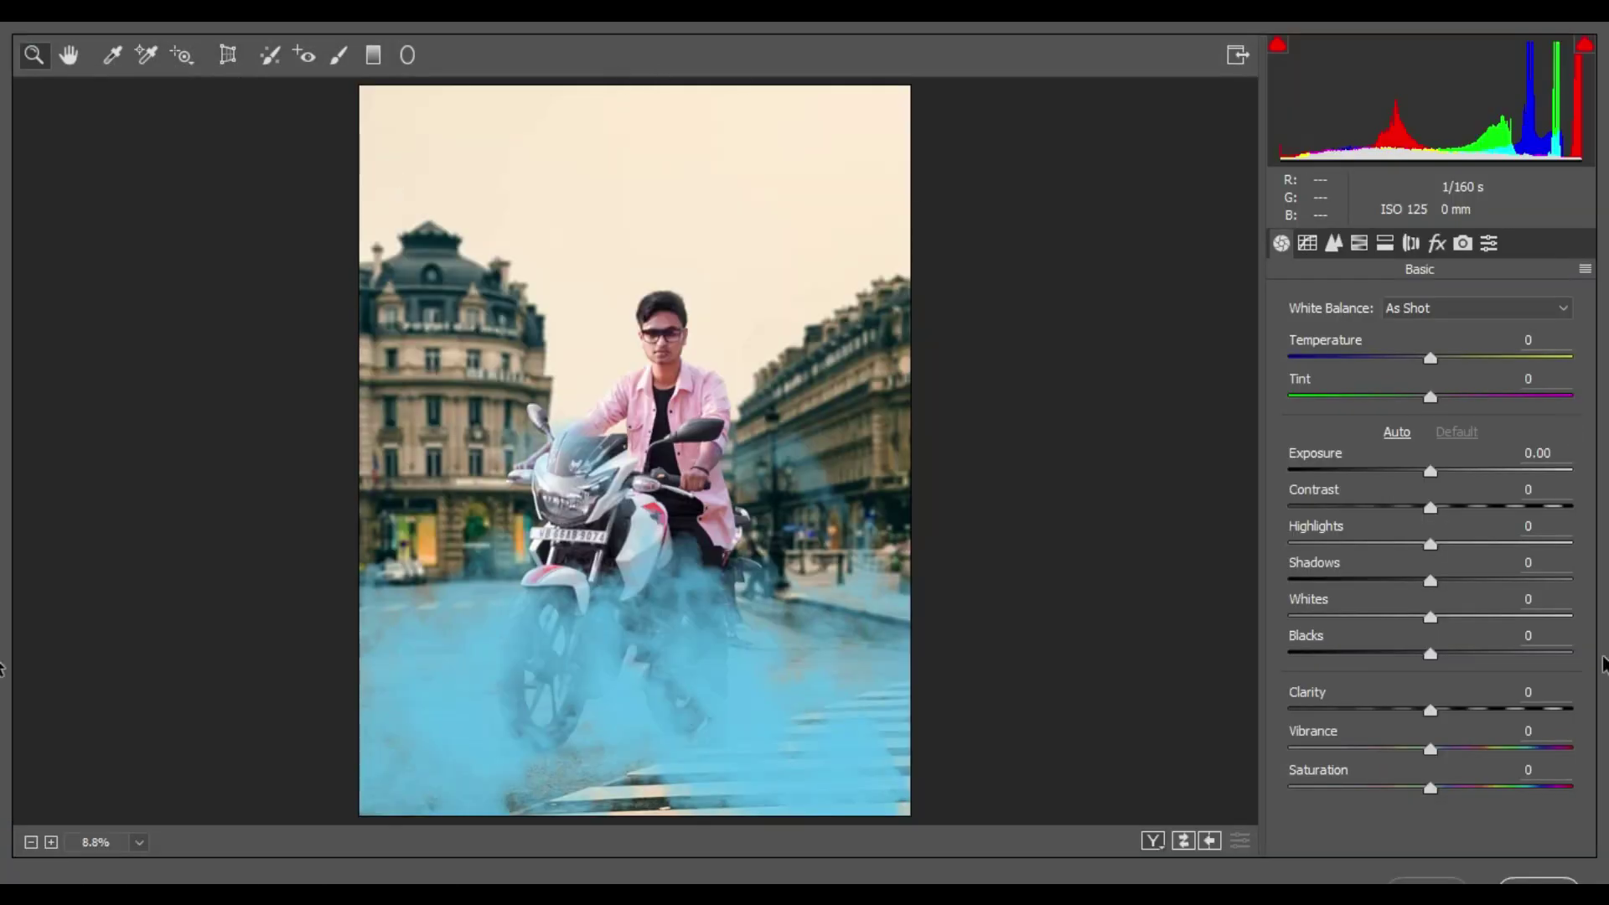
left_click(1334, 243)
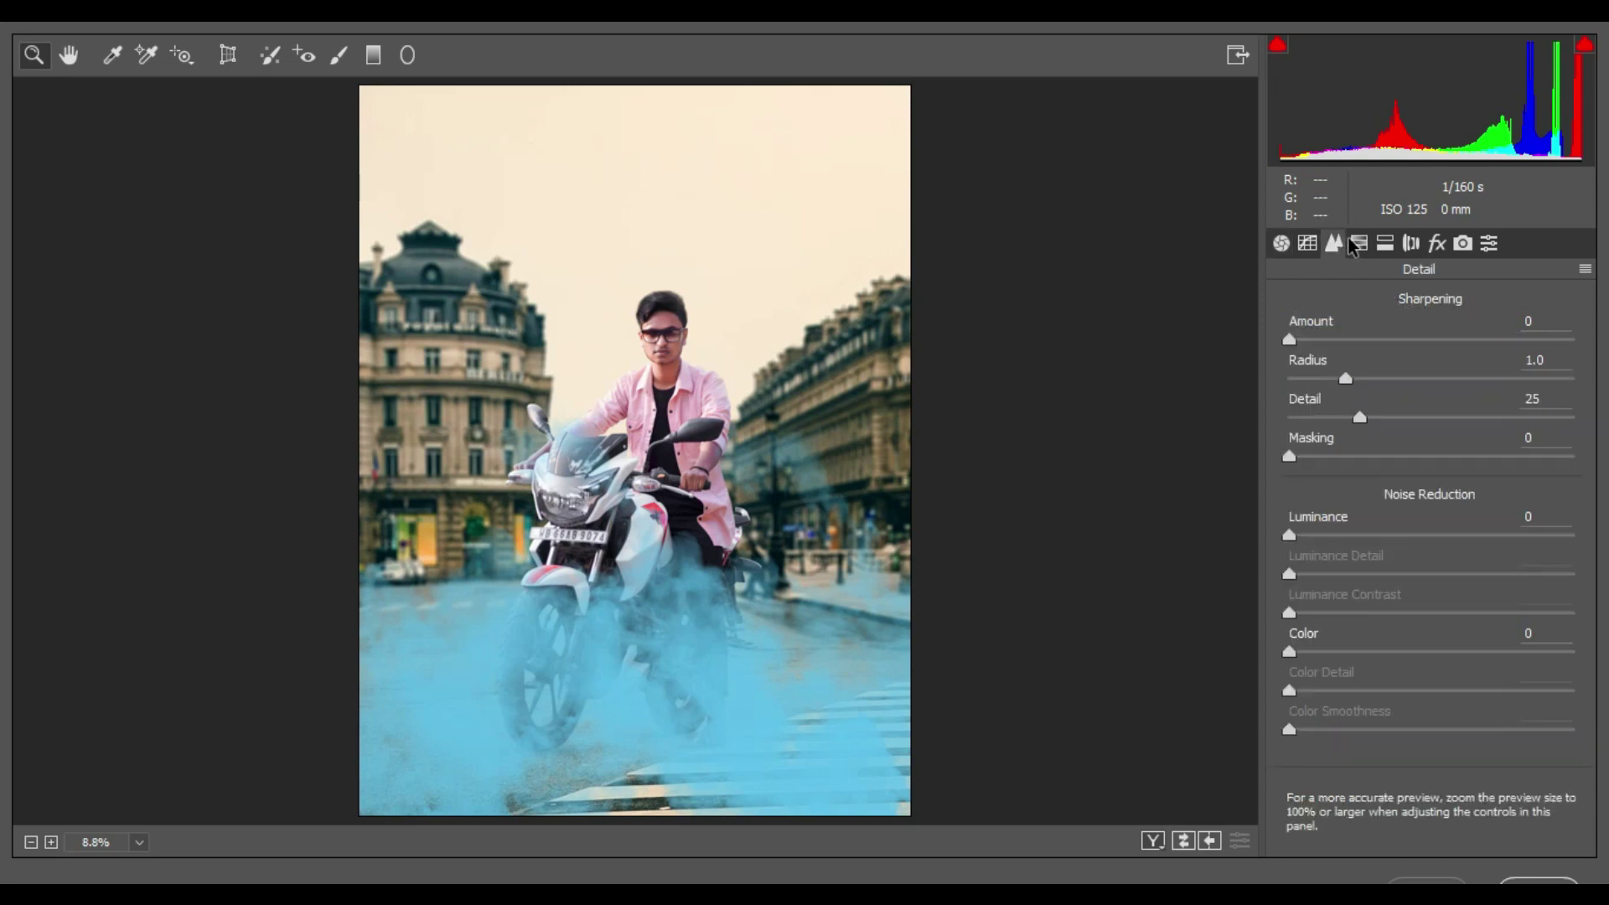
left_click_drag(1430, 610, 1341, 614)
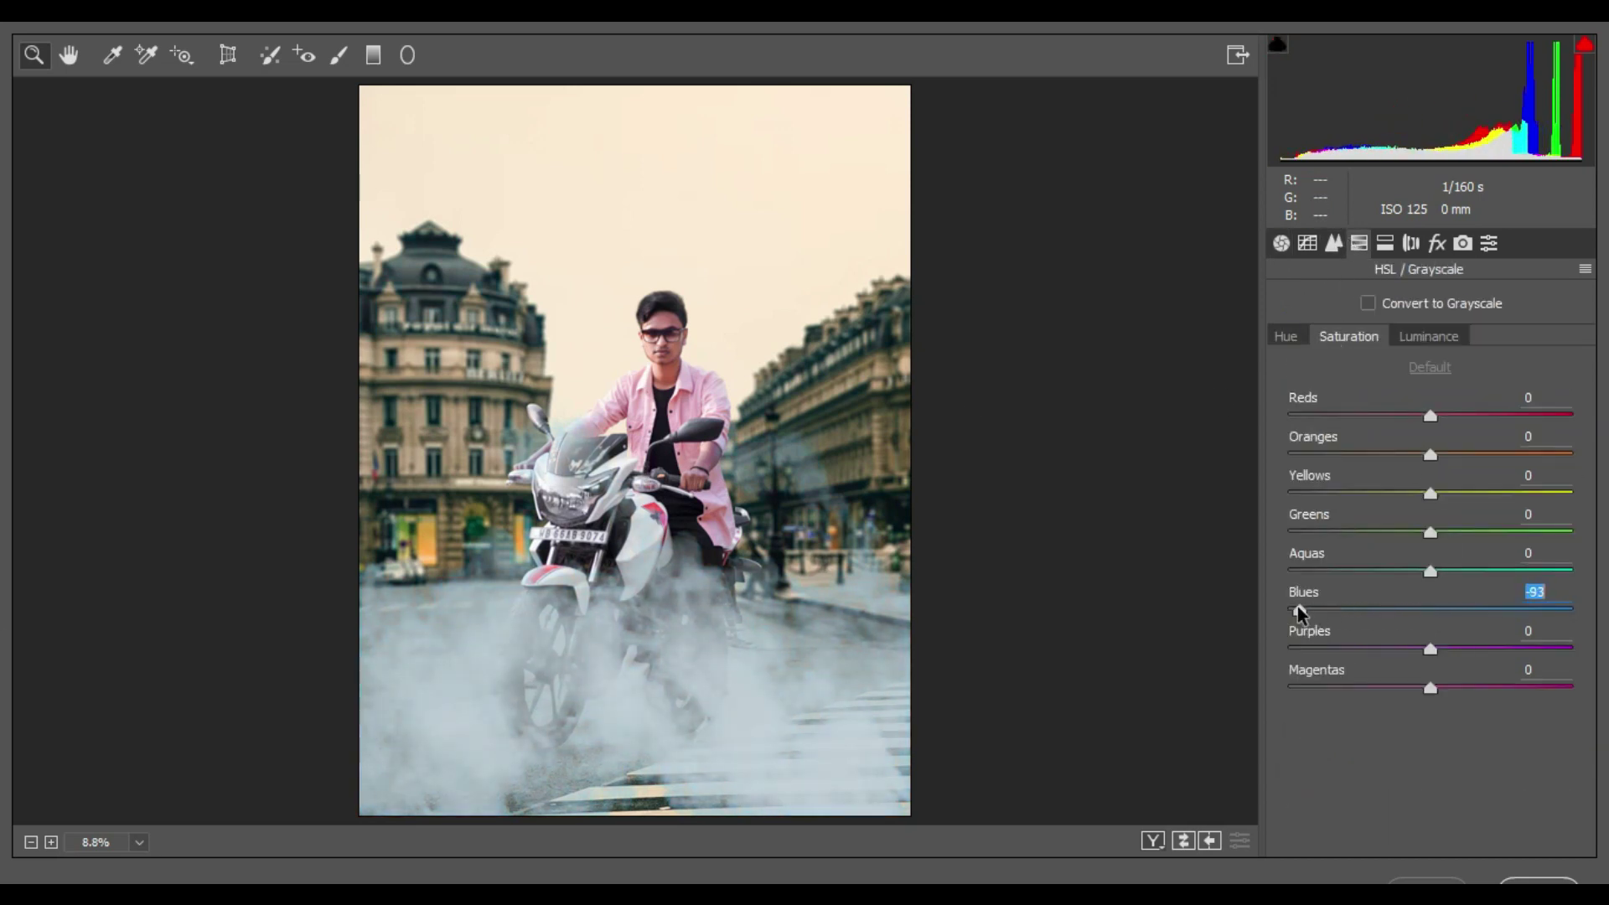
left_click_drag(1431, 494, 1291, 496)
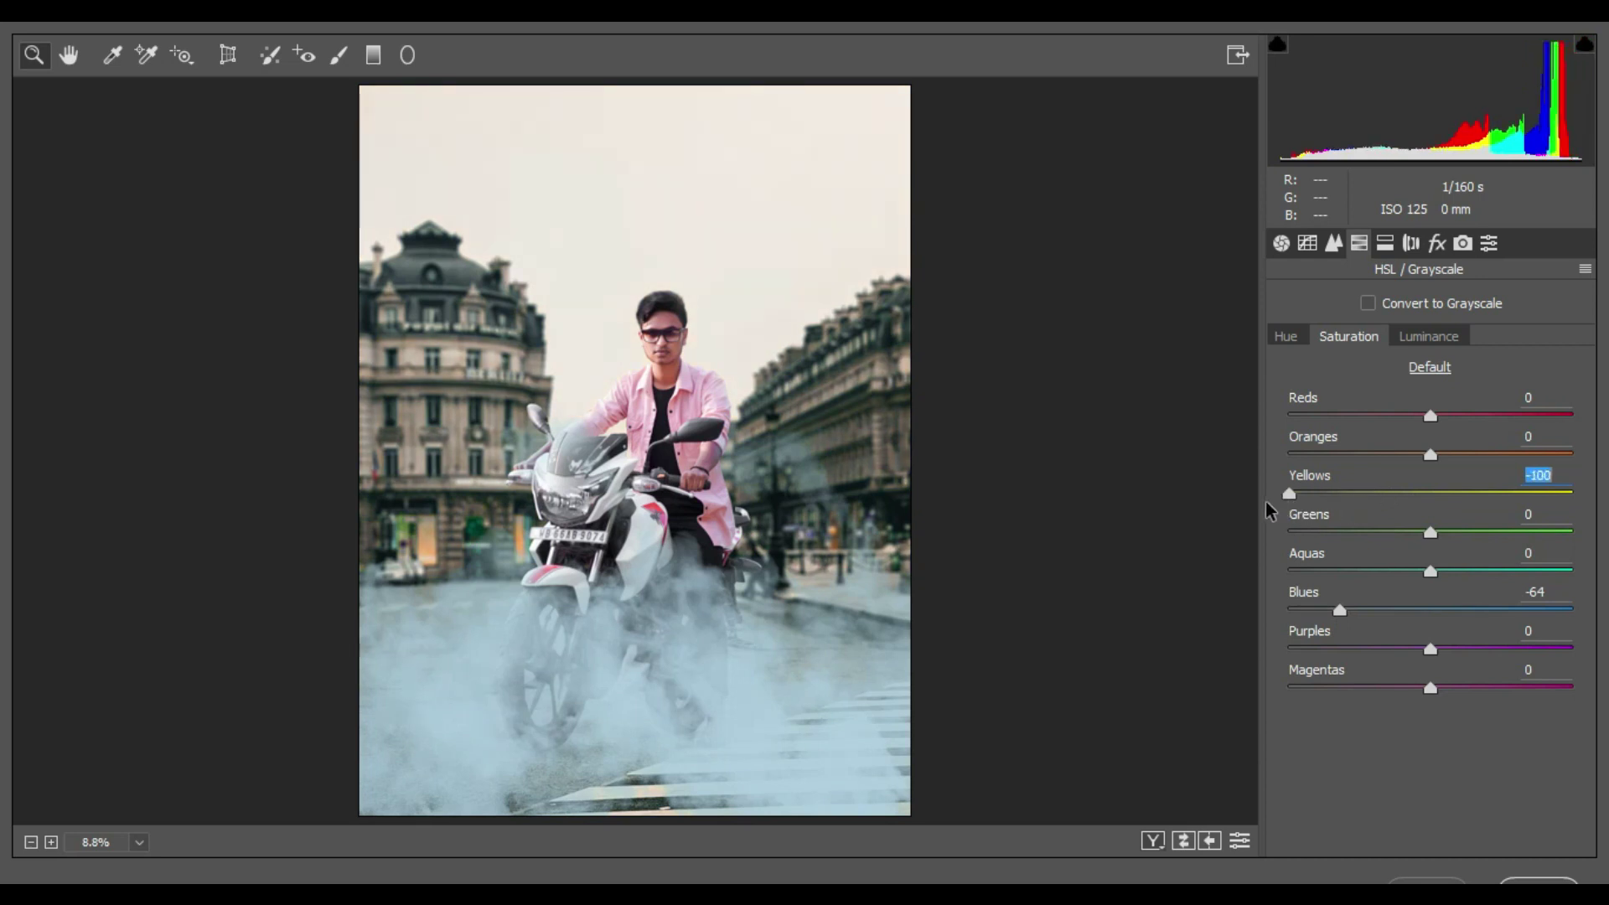
left_click_drag(1289, 494, 1333, 495)
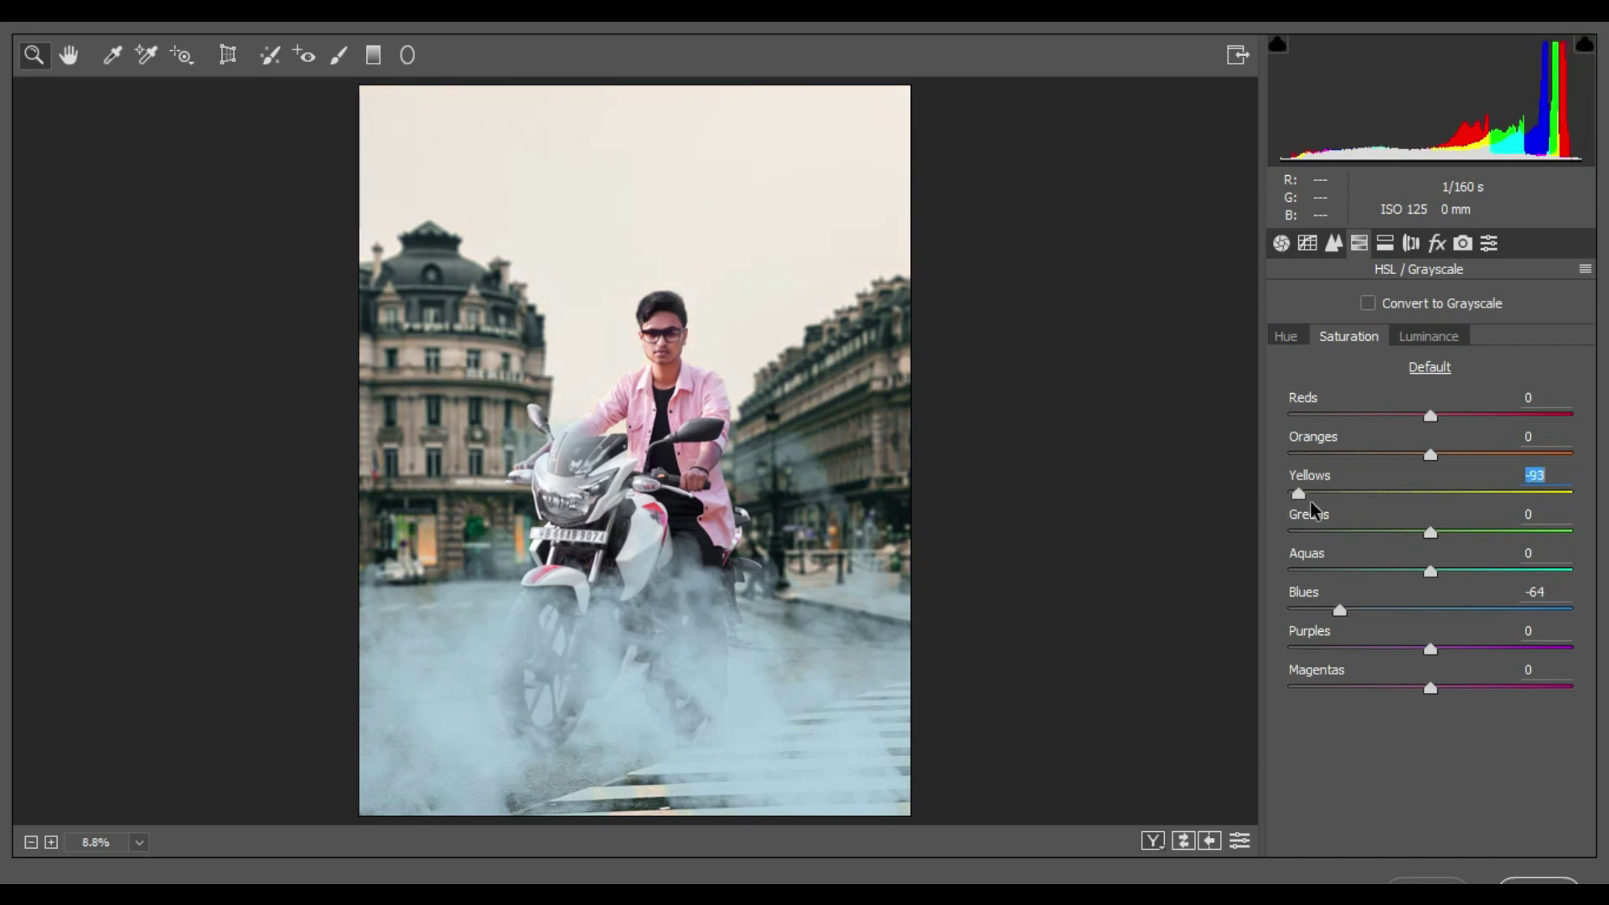
left_click_drag(1431, 455, 1377, 465)
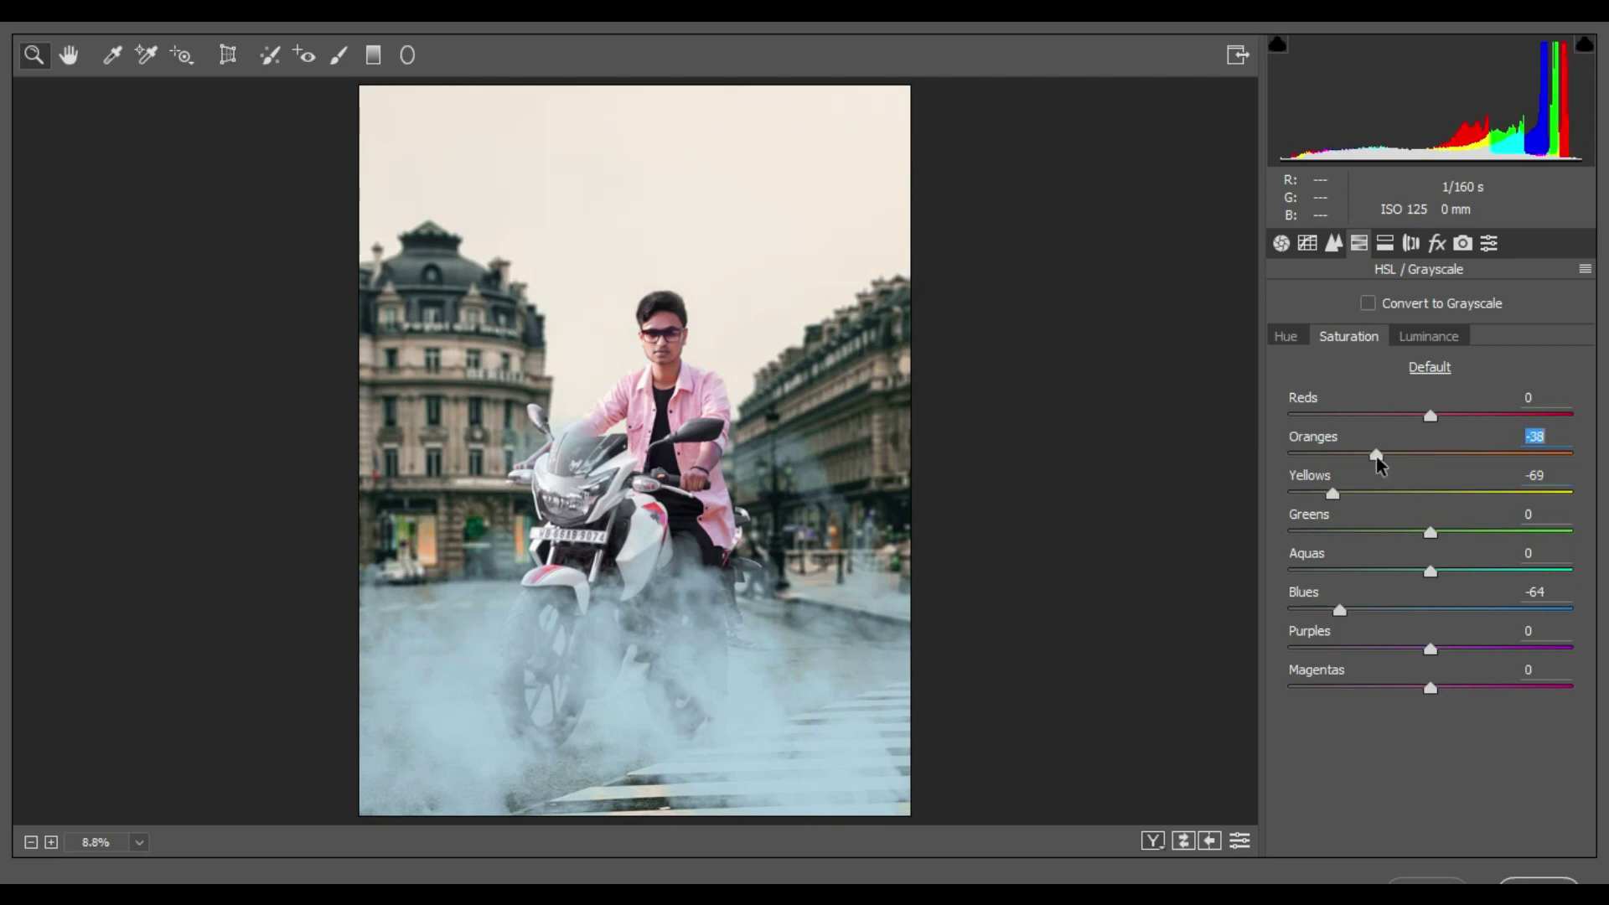
mouse_move(1425, 416)
left_mouse_down()
mouse_move(1393, 416)
mouse_move(1430, 416)
left_mouse_up()
Step: Adjust the tone curve: Lights -8 and Highlights +7
left_click(1334, 243)
mouse_move(1430, 710)
left_mouse_down()
mouse_move(1377, 710)
mouse_move(1418, 710)
mouse_move(1440, 673)
left_mouse_up()
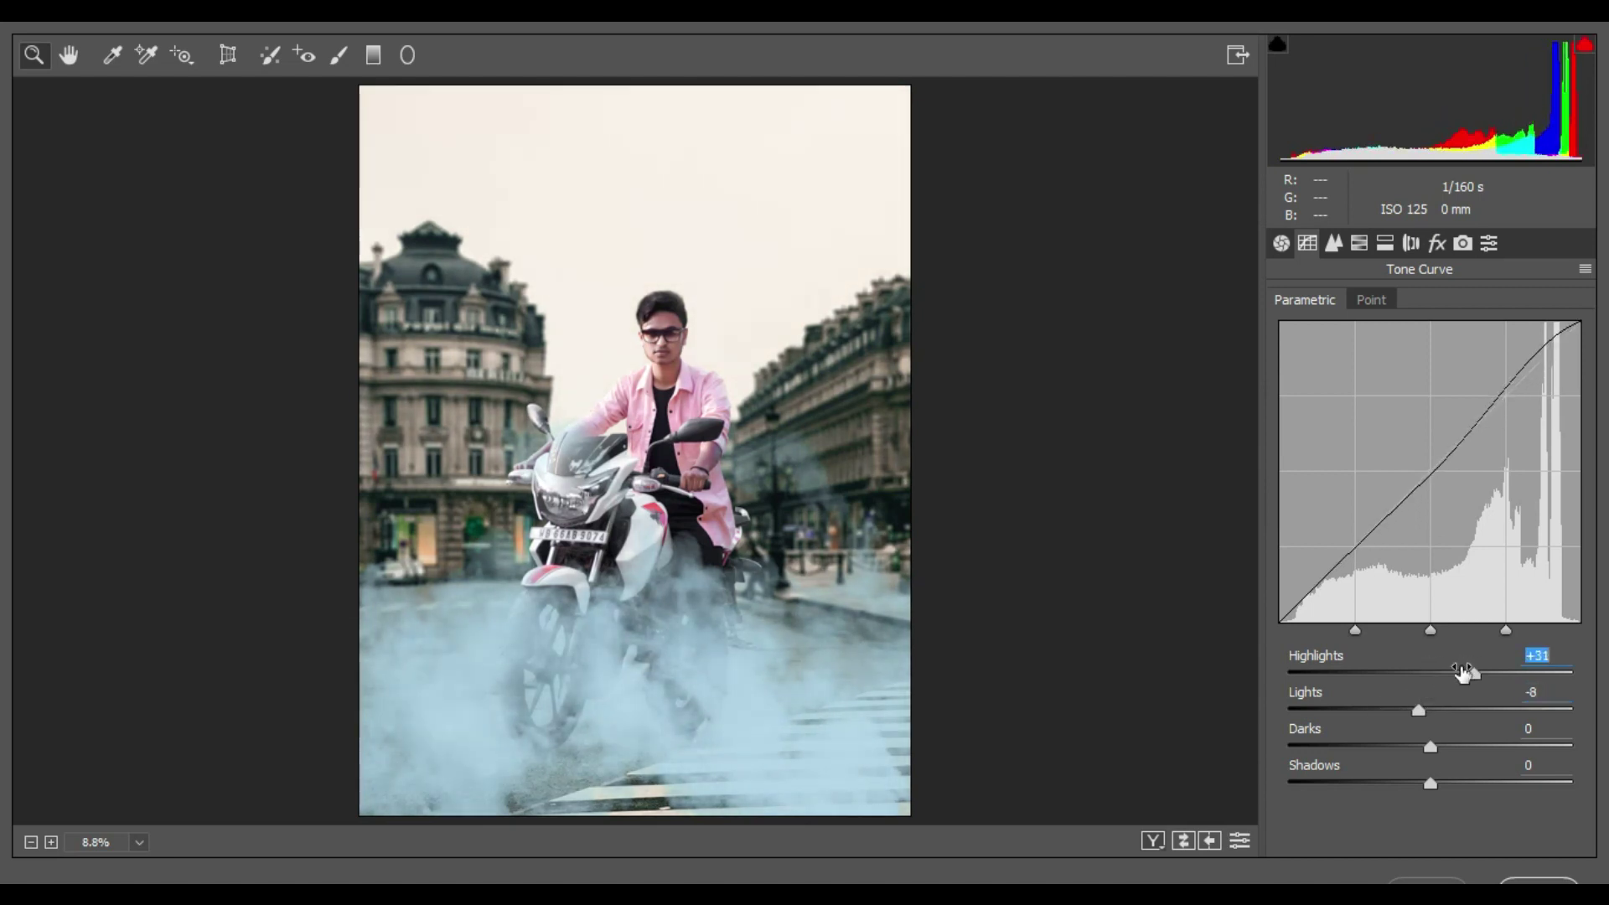
mouse_move(1431, 744)
left_mouse_down()
mouse_move(1463, 741)
mouse_move(1417, 741)
mouse_move(1475, 778)
left_mouse_up()
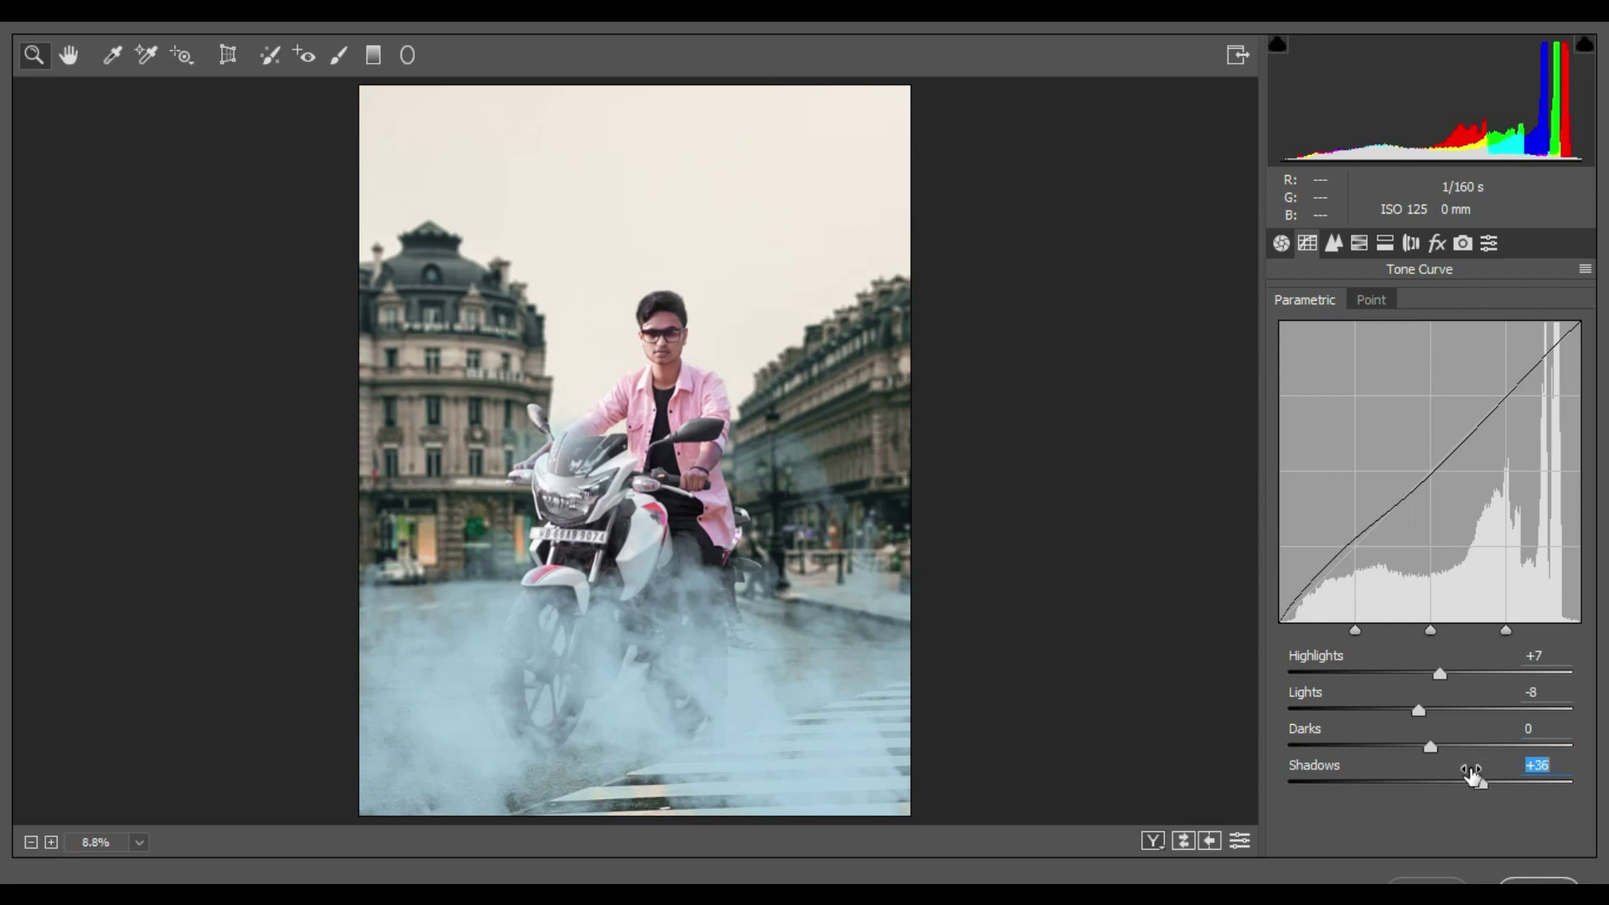
left_click(1386, 243)
Step: Tint the highlights with hue 57 and saturation 12, and add a post-crop vignette
left_click(1333, 337)
left_click_drag(1318, 376, 1338, 368)
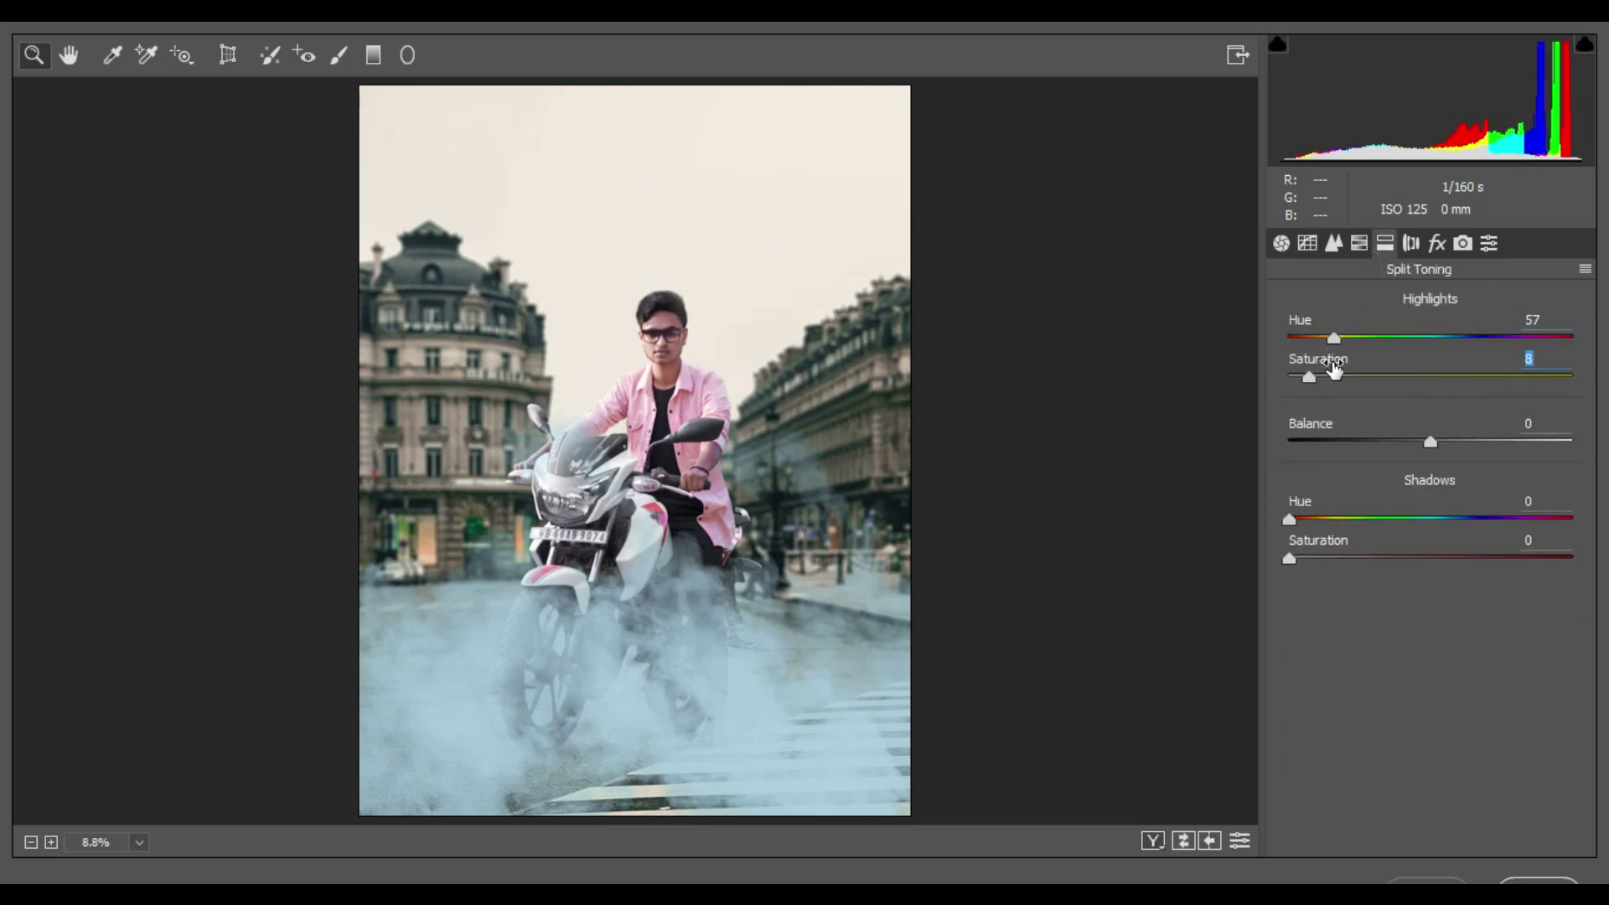
type("12")
mouse_move(1351, 519)
left_mouse_down()
mouse_move(1426, 519)
mouse_move(1411, 540)
mouse_move(1370, 519)
mouse_move(1486, 520)
mouse_move(1299, 520)
left_mouse_up()
mouse_move(1298, 574)
left_mouse_down()
mouse_move(1274, 572)
mouse_move(1284, 559)
left_mouse_up()
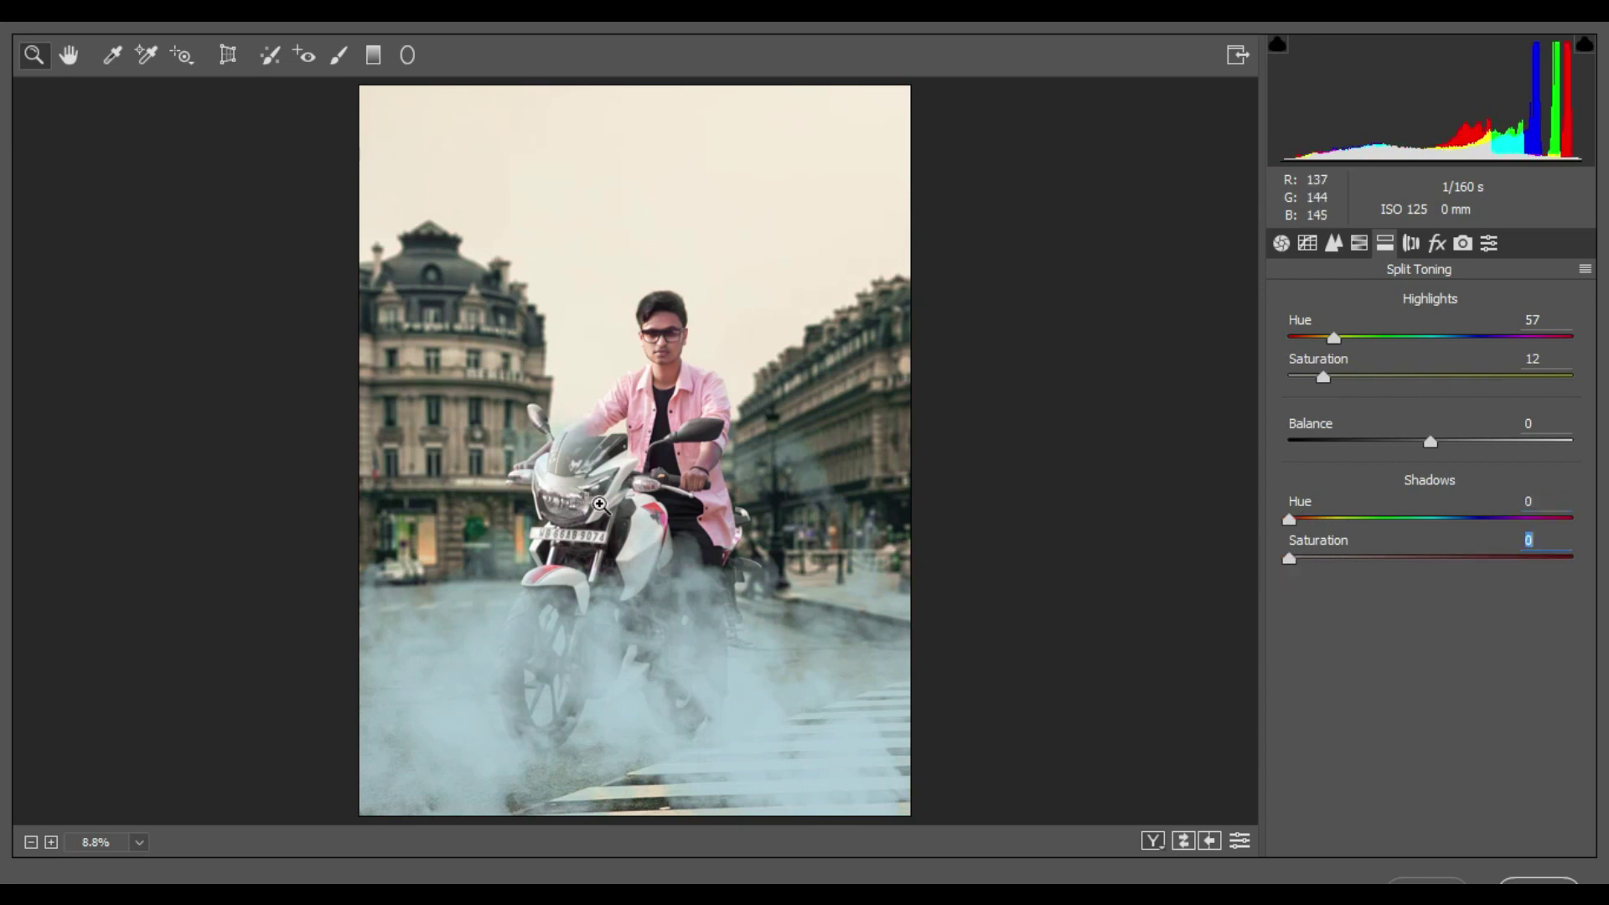
left_click(1437, 243)
mouse_move(1431, 631)
left_mouse_down()
mouse_move(1298, 619)
mouse_move(1317, 633)
left_mouse_up()
Step: Shift the purple and magenta hues, boost magenta saturation, and deepen the vignette
left_click(1359, 243)
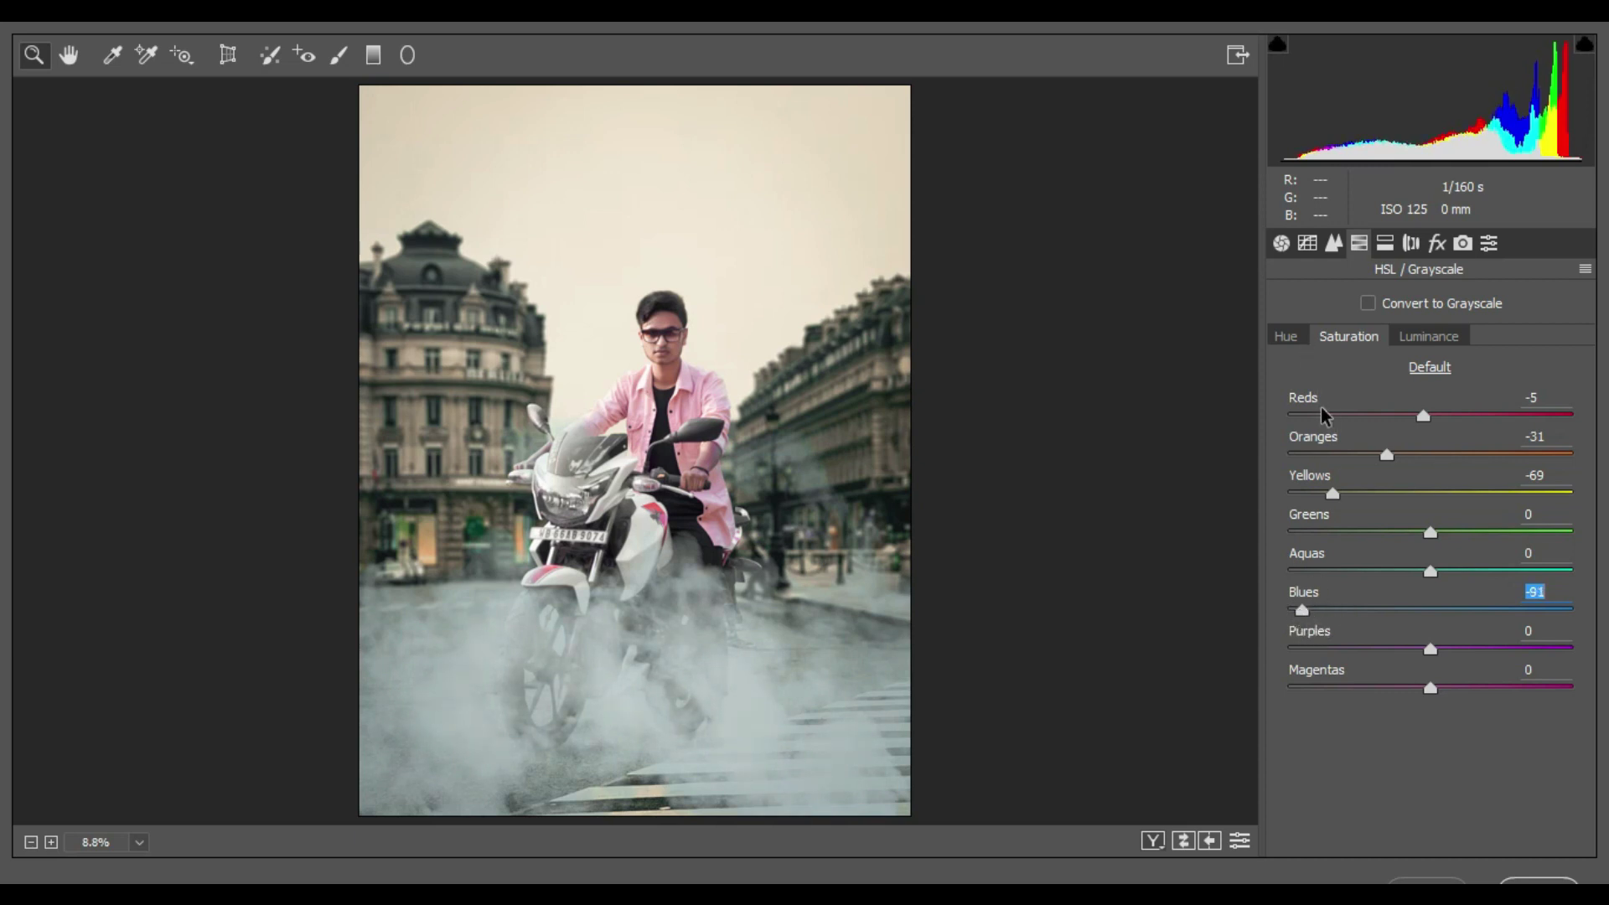
left_click(1286, 336)
left_click_drag(1431, 648, 1557, 648)
mouse_move(1454, 679)
left_mouse_down()
mouse_move(1597, 675)
mouse_move(1430, 696)
mouse_move(1597, 695)
left_mouse_up()
left_click(1365, 342)
left_click_drag(1431, 687, 1452, 687)
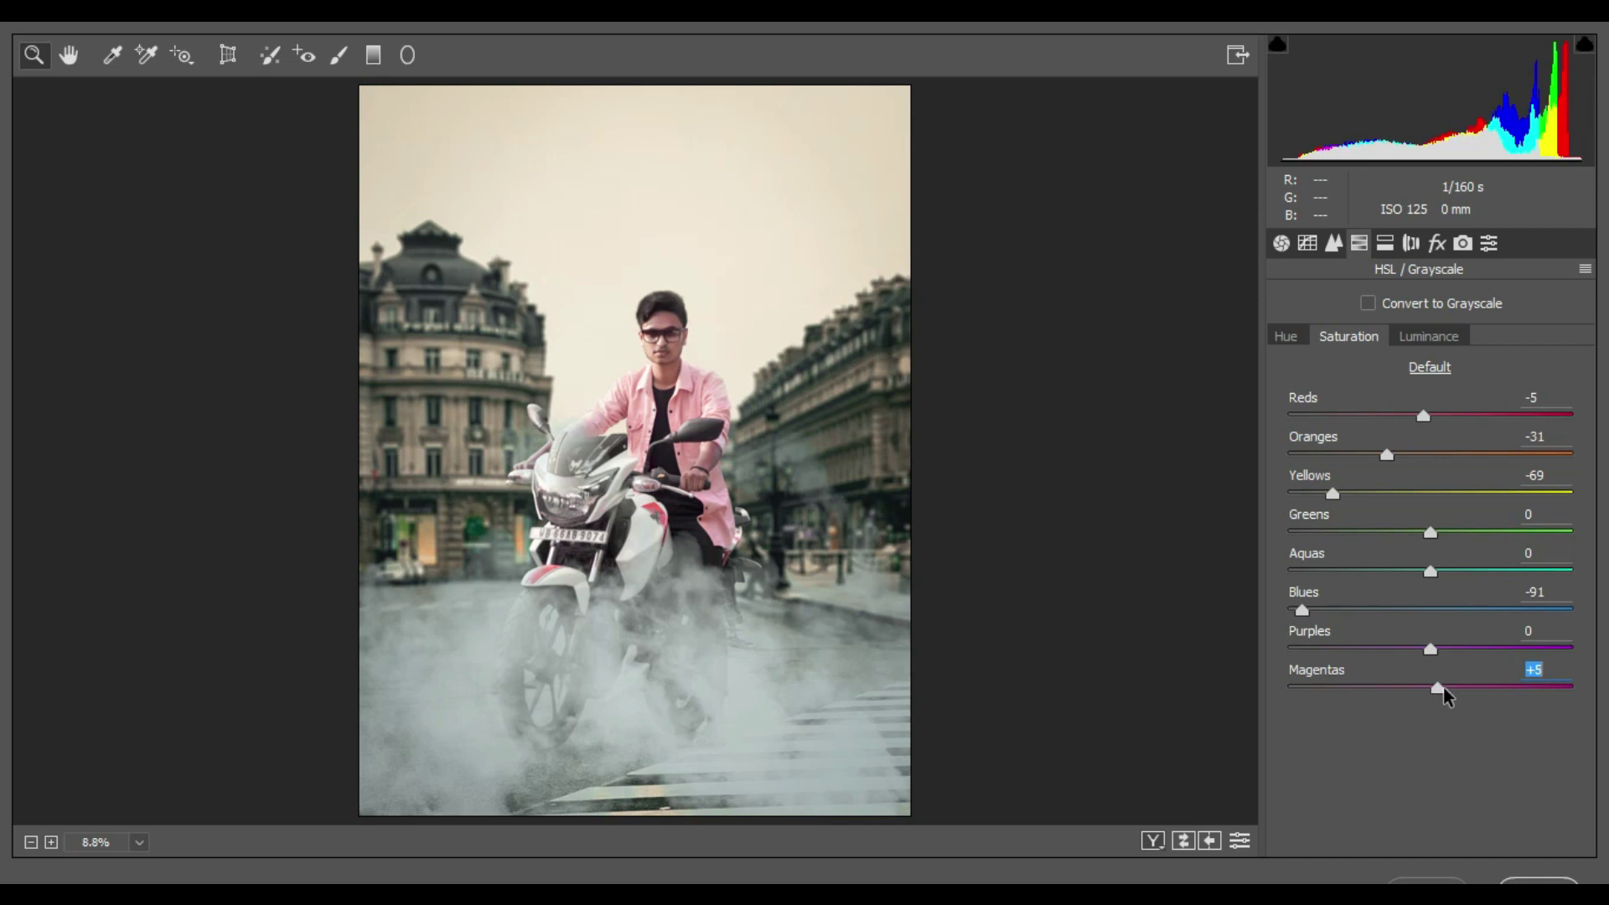
left_click(1438, 243)
left_click_drag(1455, 614, 1430, 654)
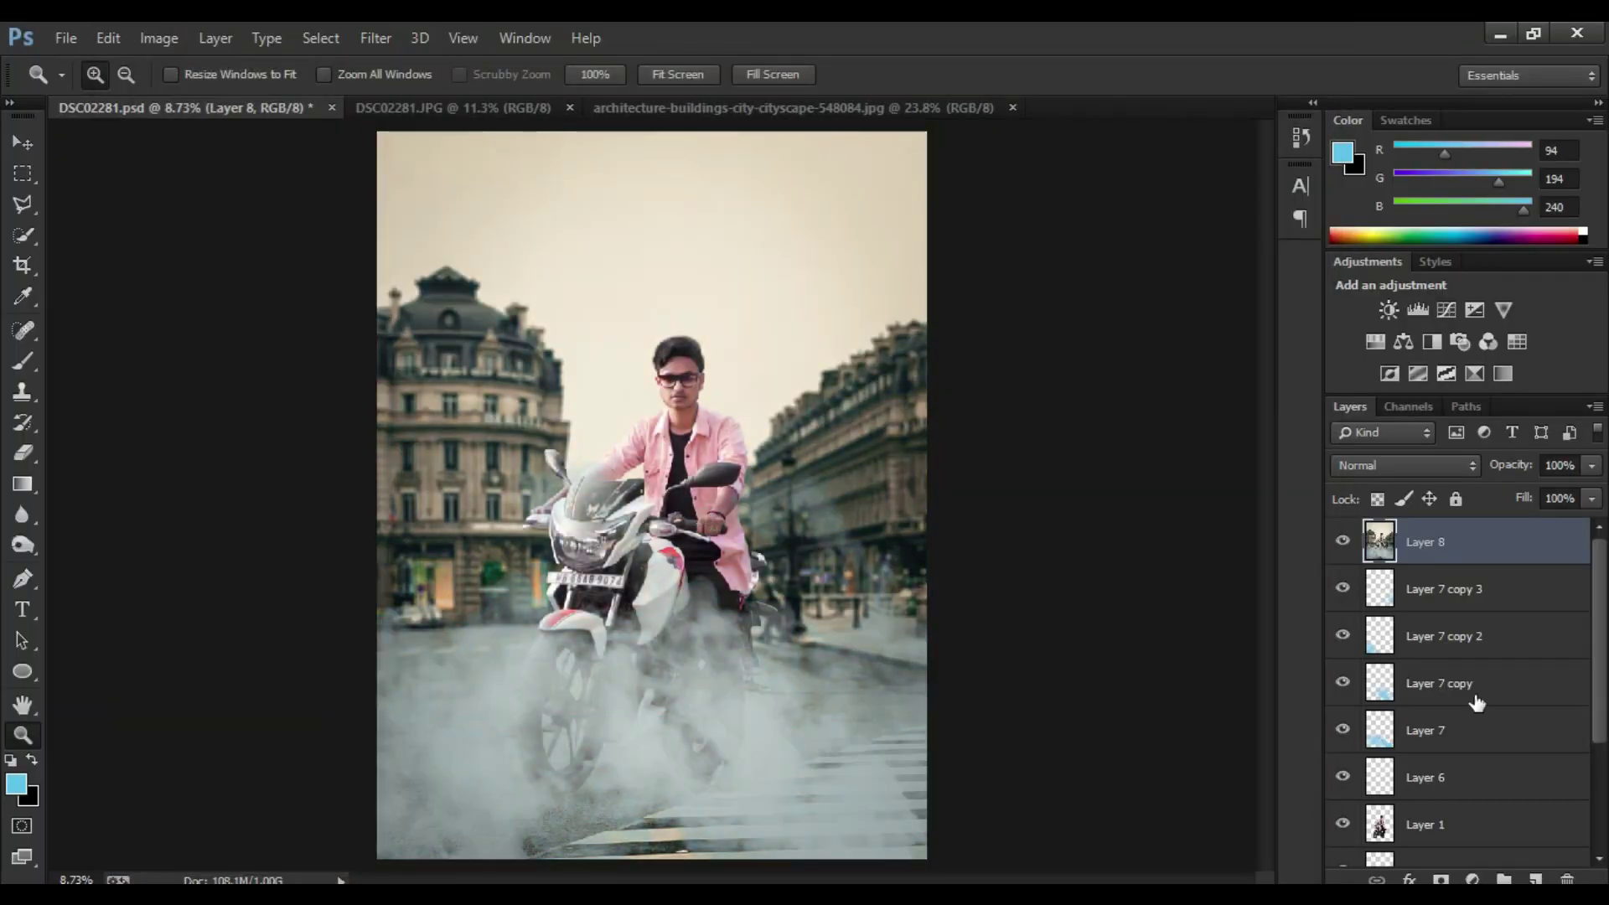
Step: Add a new layer and set the foreground colour to #f5c952
left_click(1536, 878)
left_click(15, 787)
type("f5c952")
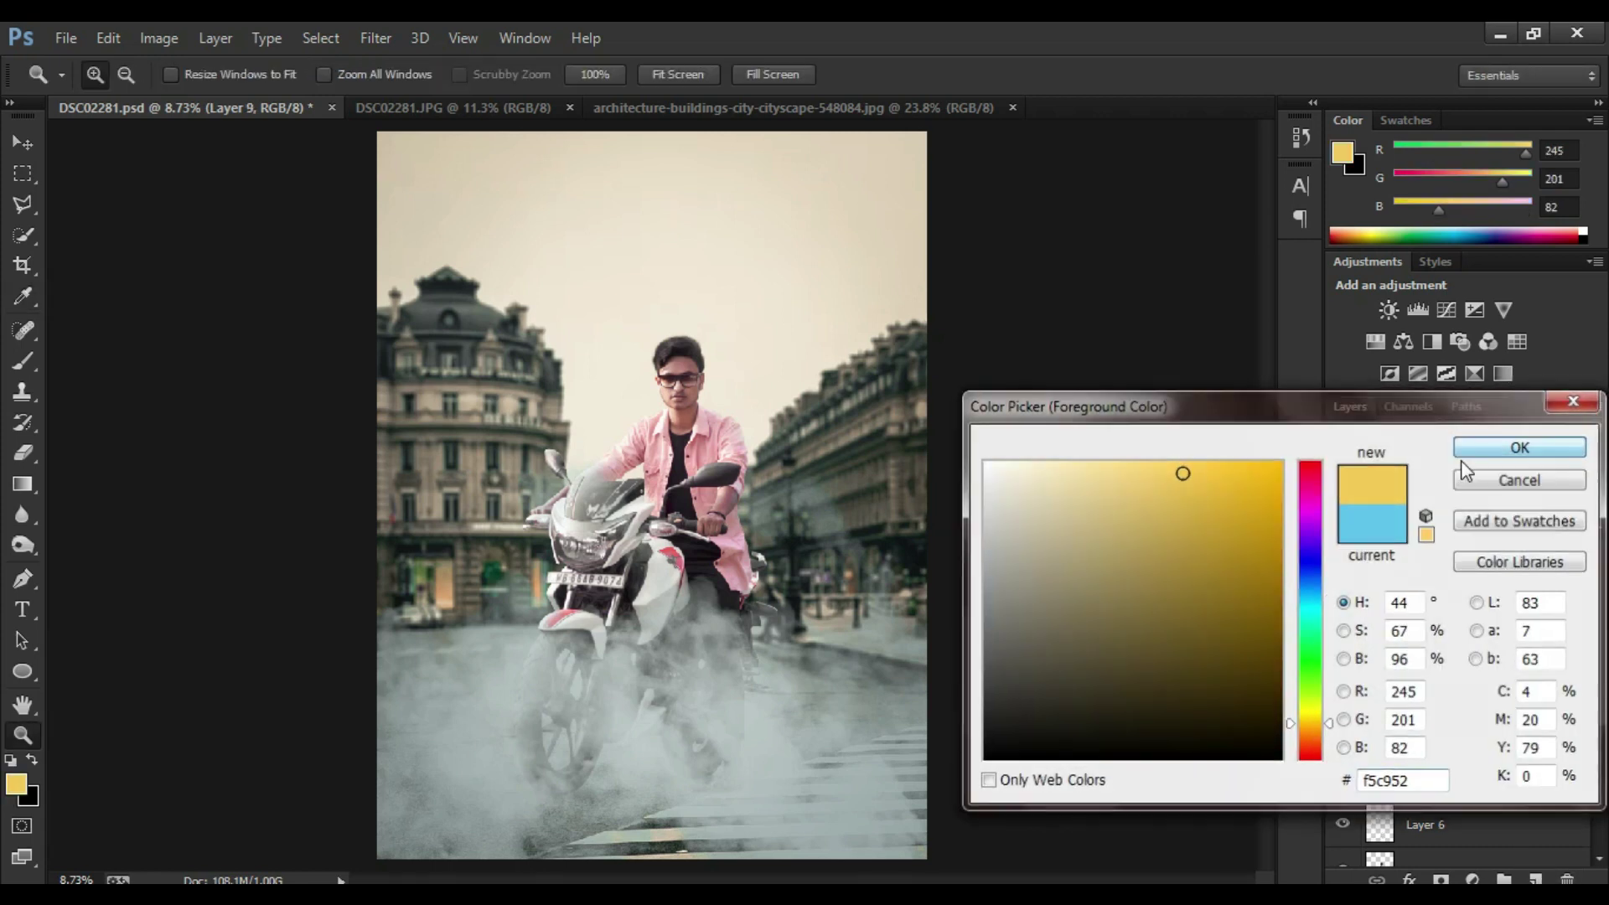
left_click(1501, 448)
Step: Paint a soft yellow glow behind the rider's shoulder with a ~1500 px brush
key("b")
right_click(453, 454)
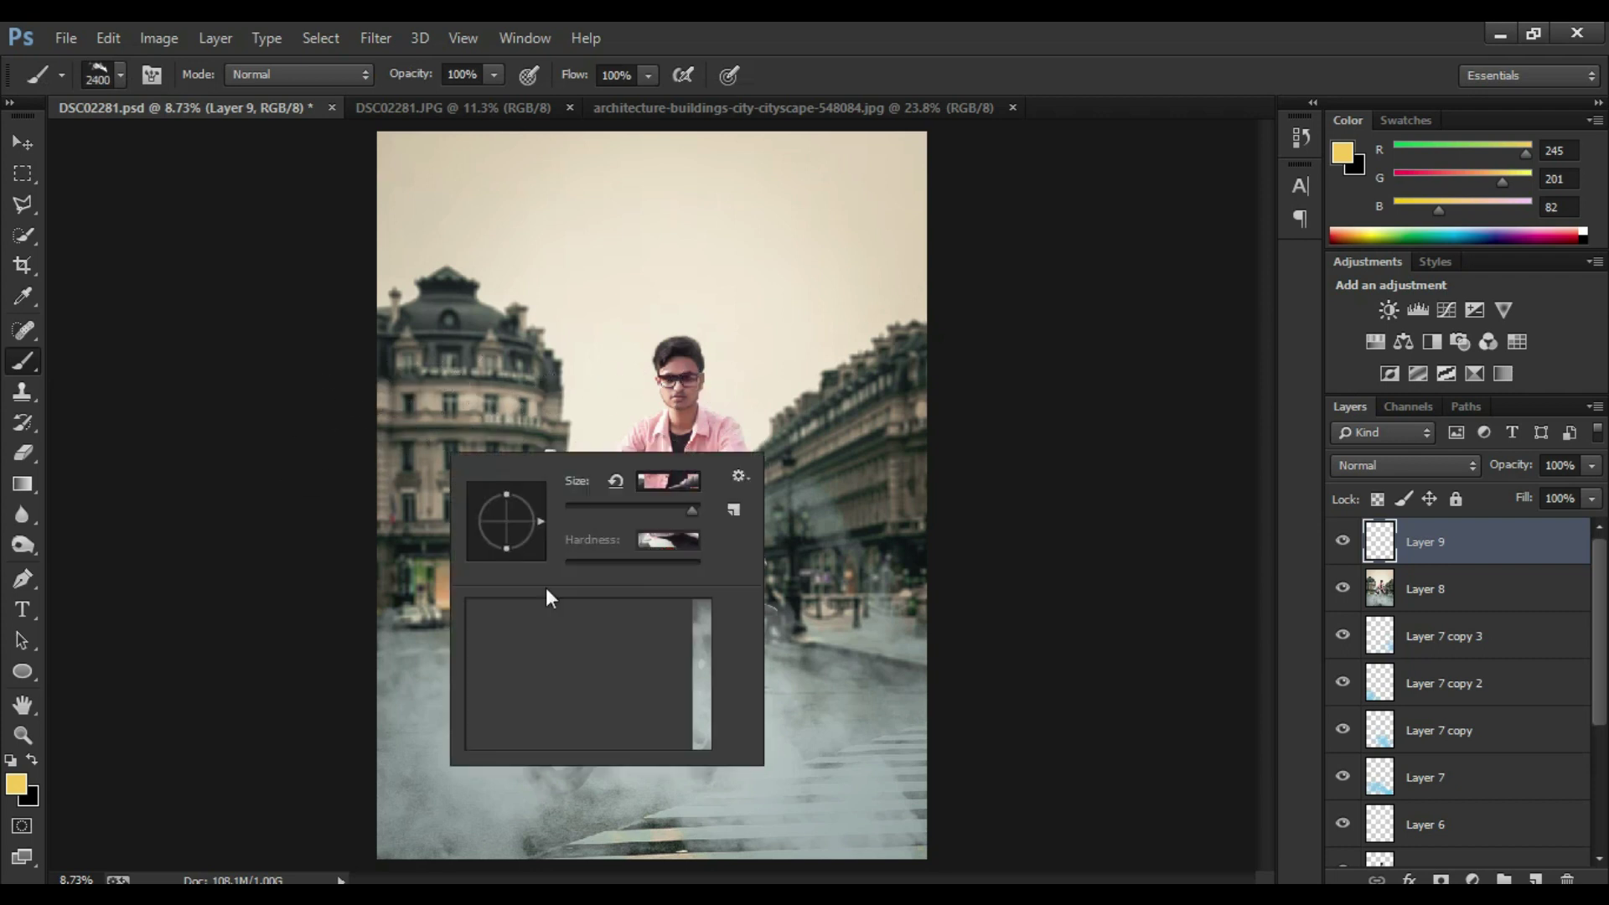
left_click(1360, 551)
key("bracketleft")
key("bracketleft")
key("bracketleft")
left_click(743, 418)
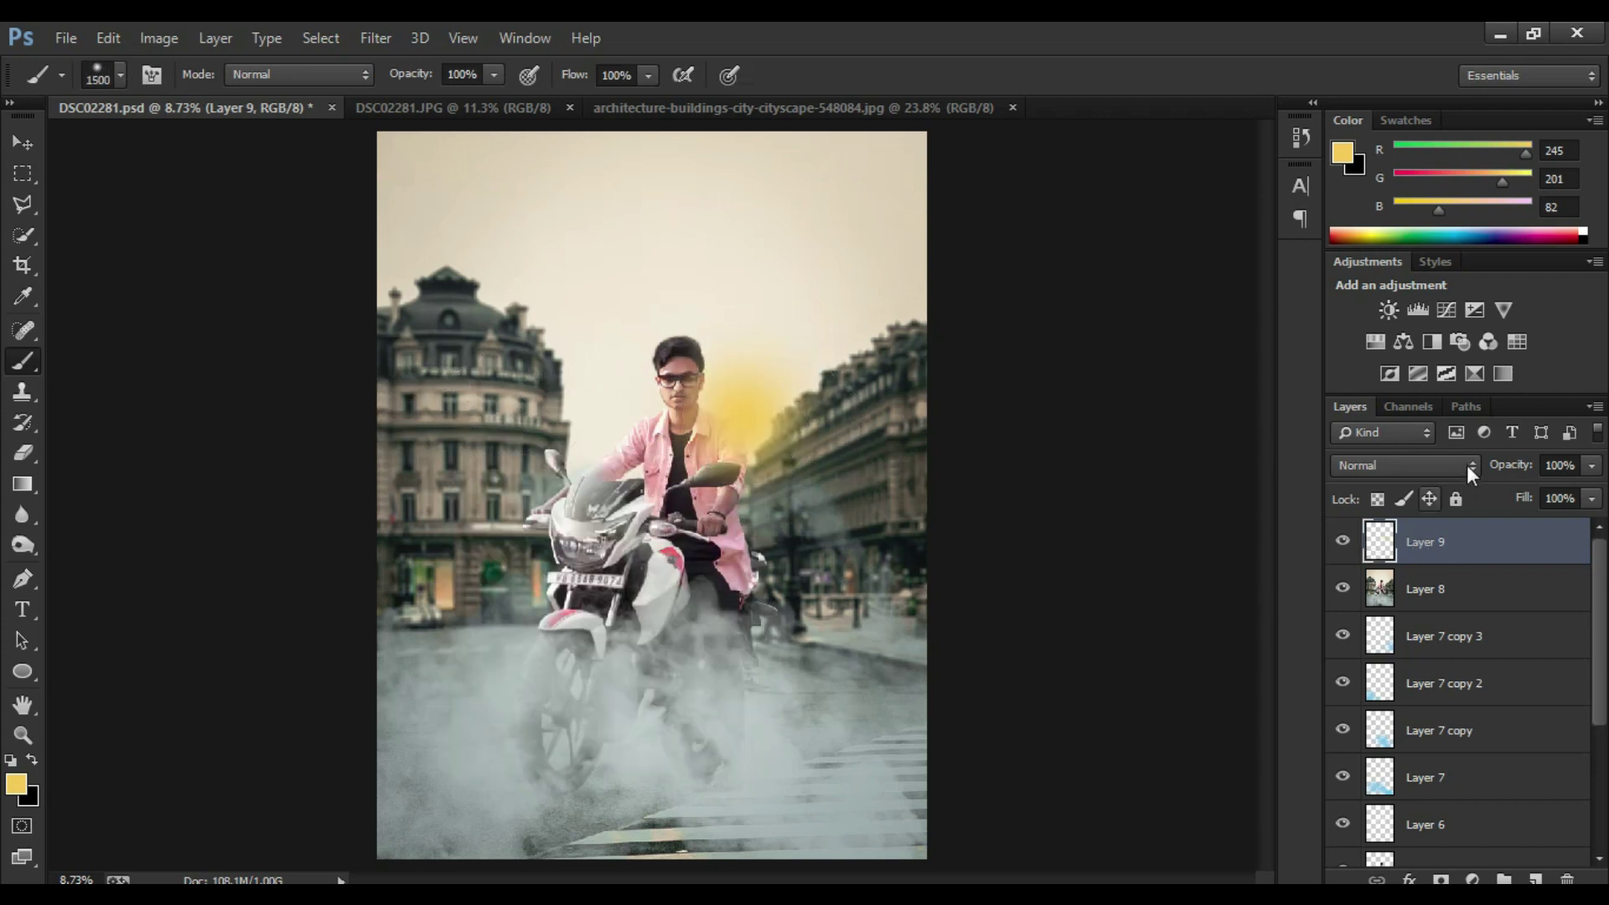
Step: Blend the glow layer in Screen mode at 83% opacity and nudge it into position
left_click(1408, 466)
left_click(1366, 219)
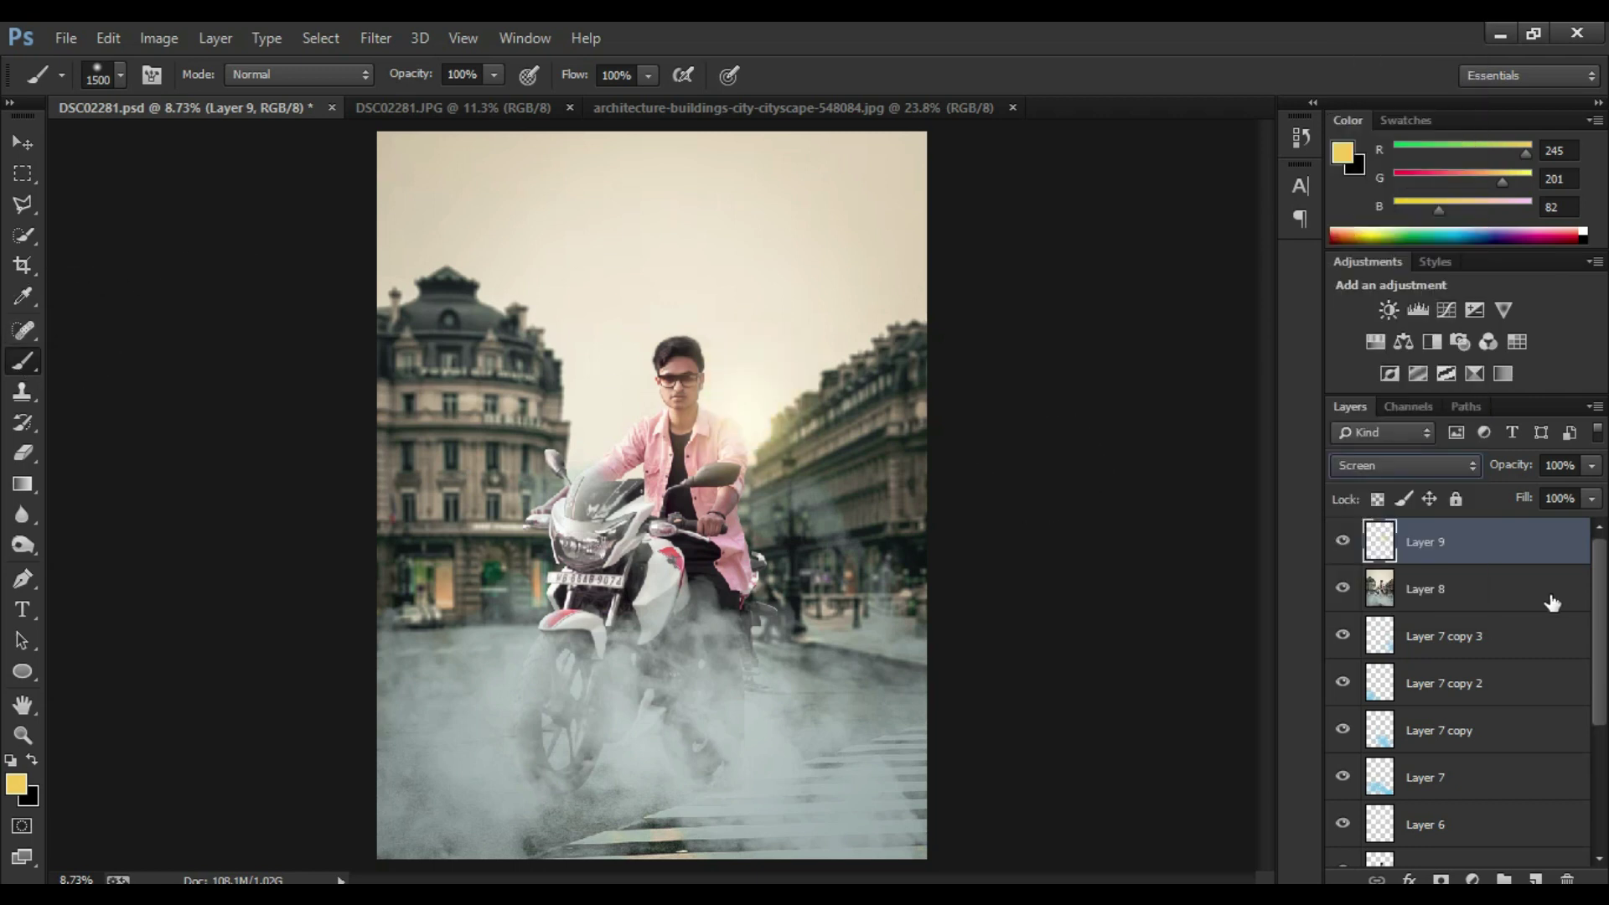
left_click_drag(1506, 471, 1485, 475)
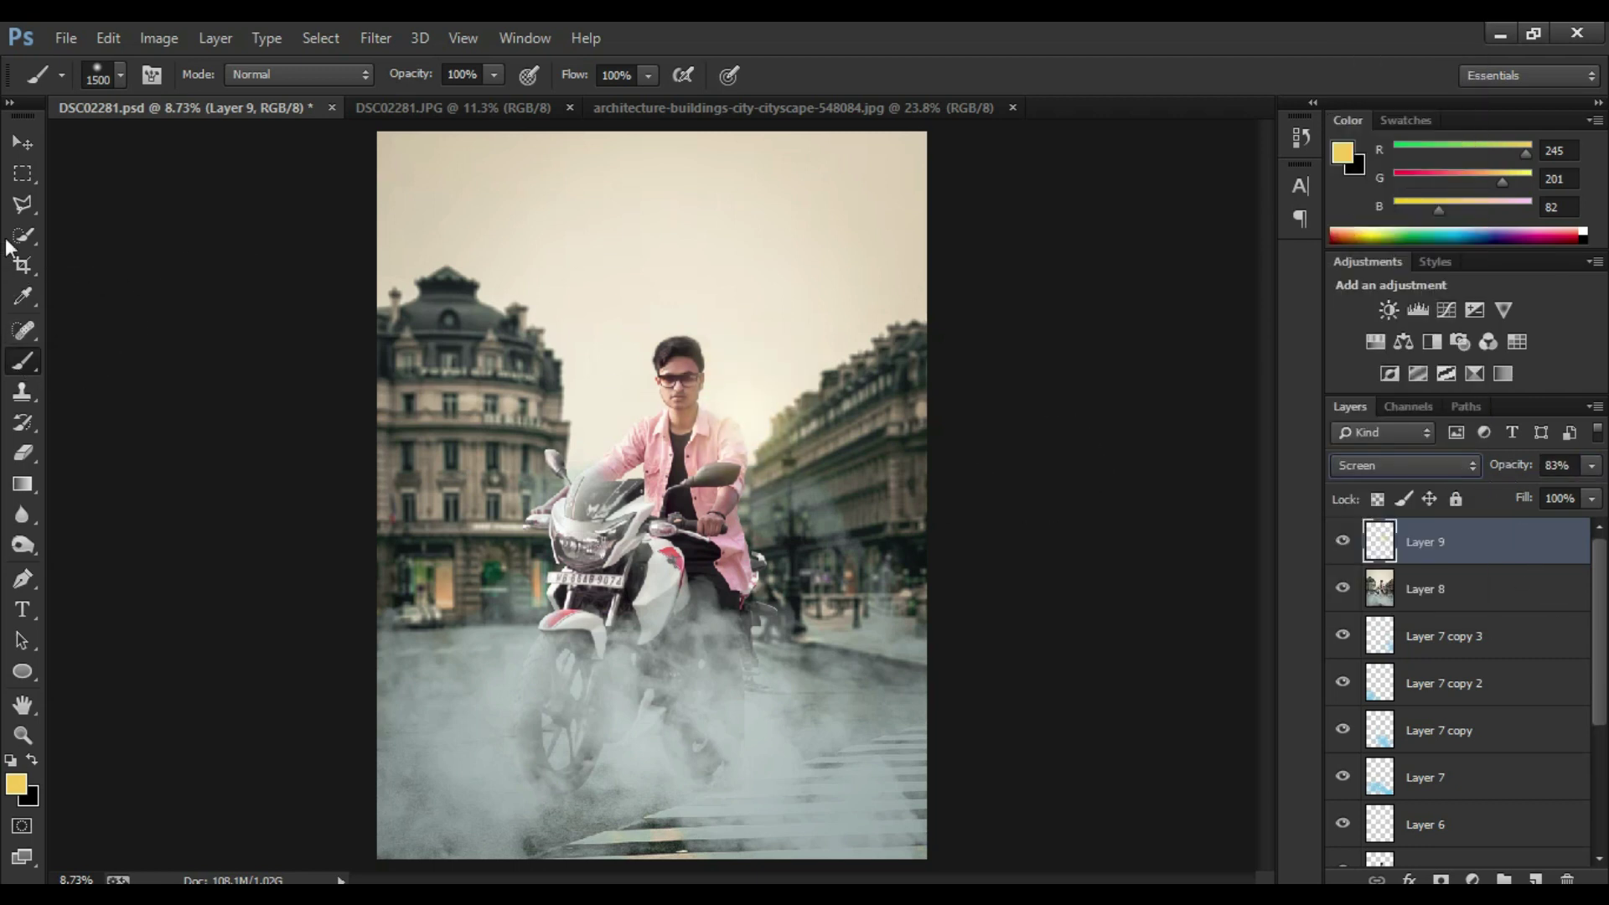
left_click(22, 144)
left_click_drag(822, 471, 828, 494)
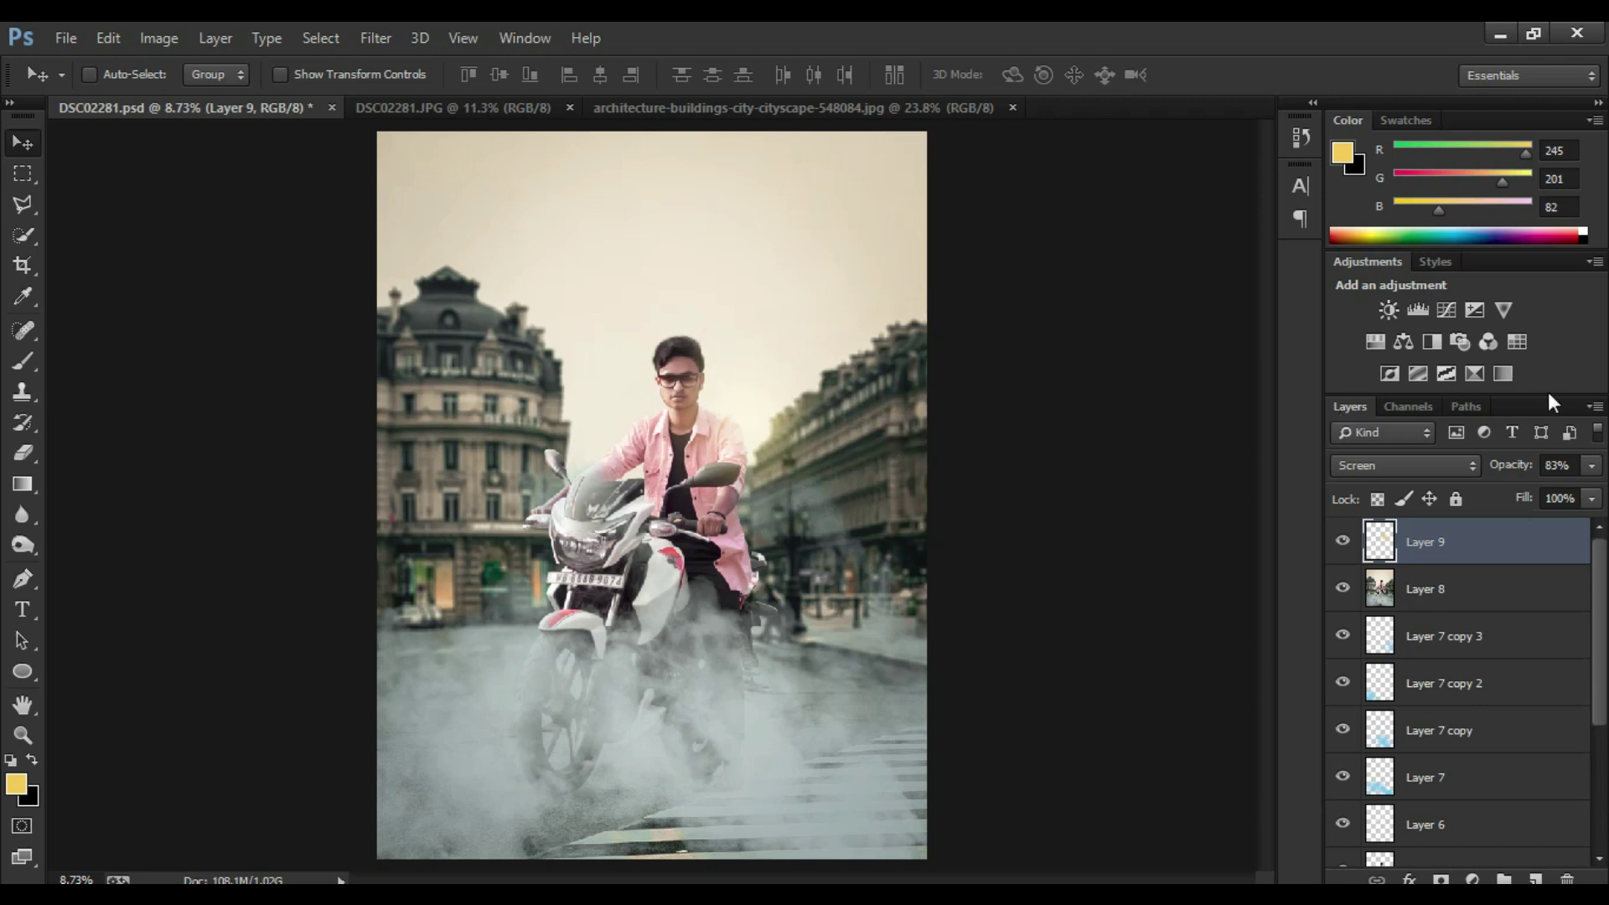
Step: Flatten the image, then add a slight yellow–blue Color Balance shift at 94% fill and flatten it
left_click(1593, 408)
left_click(1375, 765)
left_click(1403, 342)
left_click_drag(1064, 379, 1063, 383)
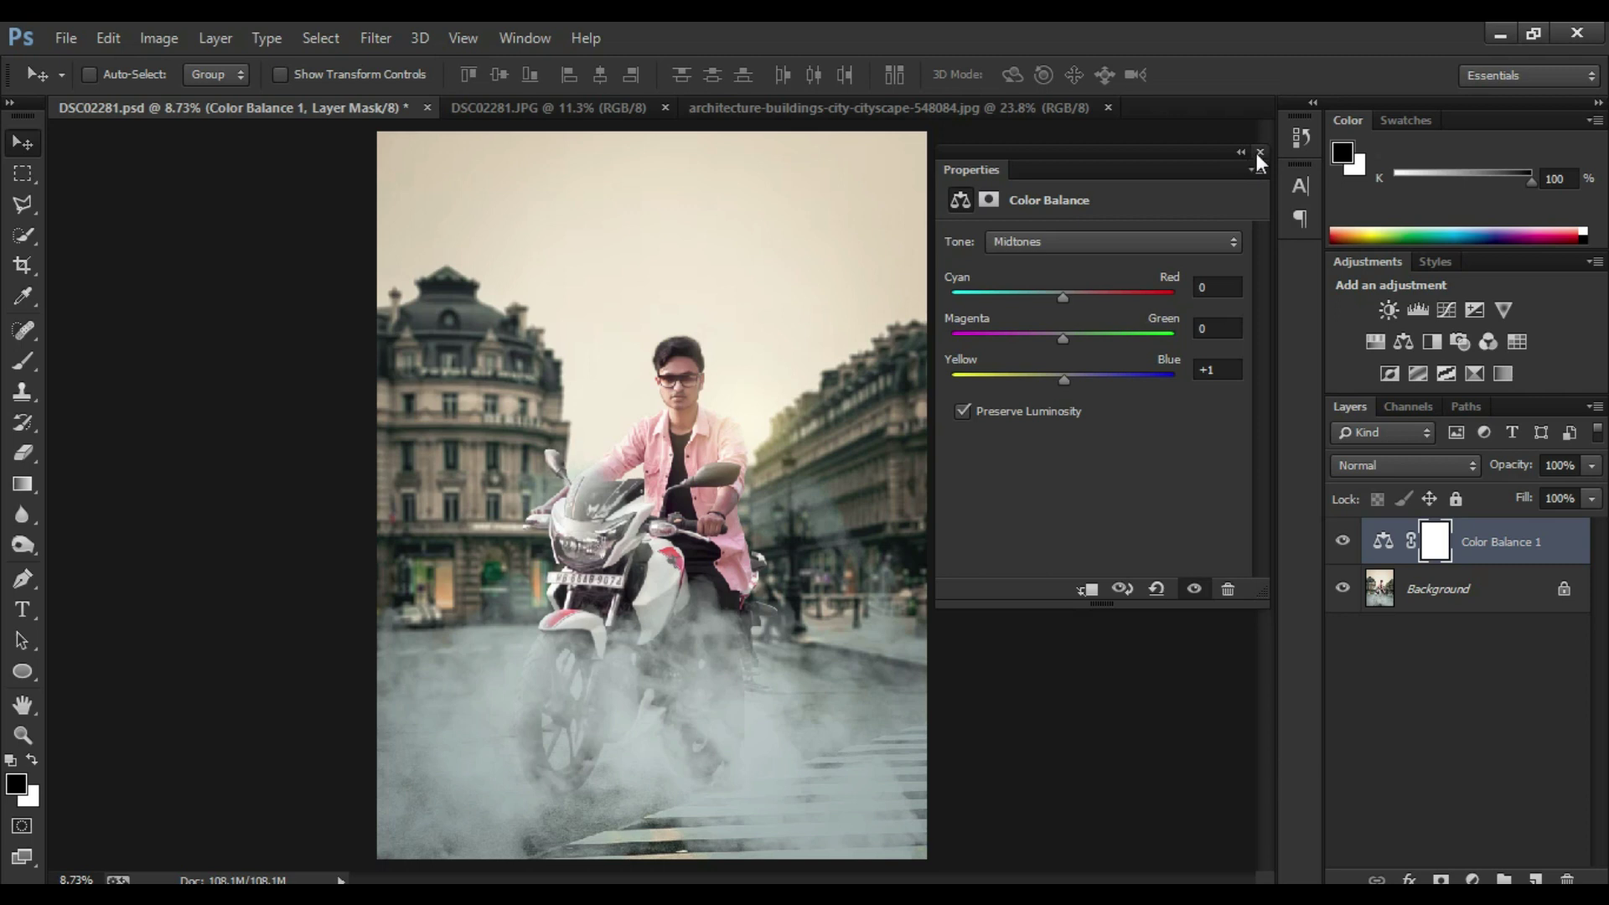
left_click(1260, 153)
left_click_drag(1513, 500, 1502, 500)
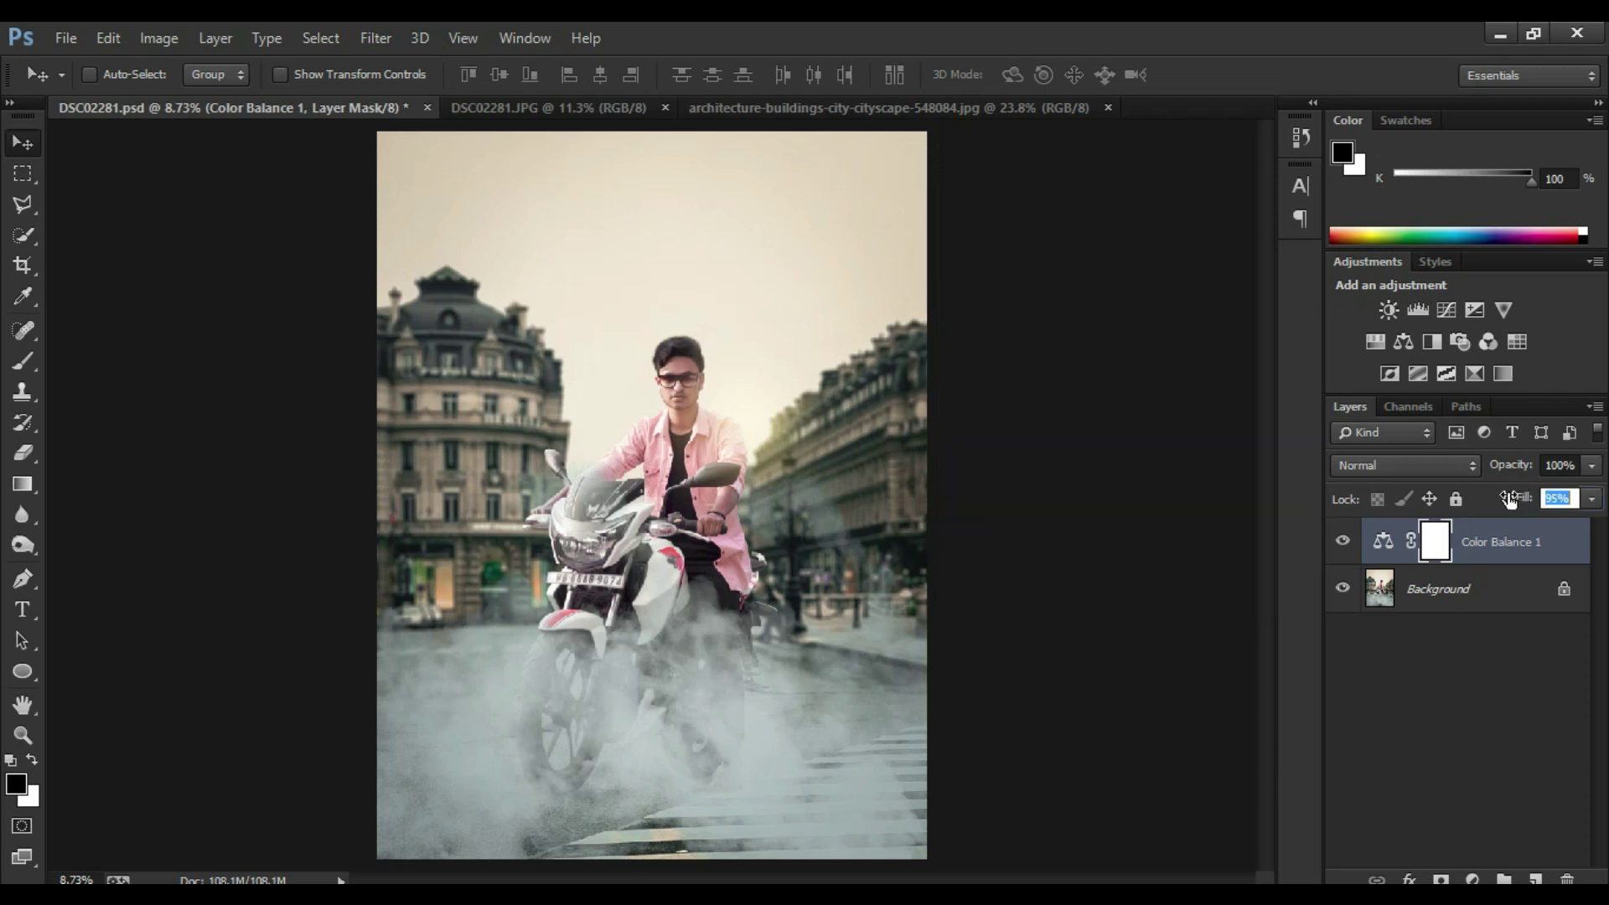
left_click(1591, 406)
left_click(1381, 763)
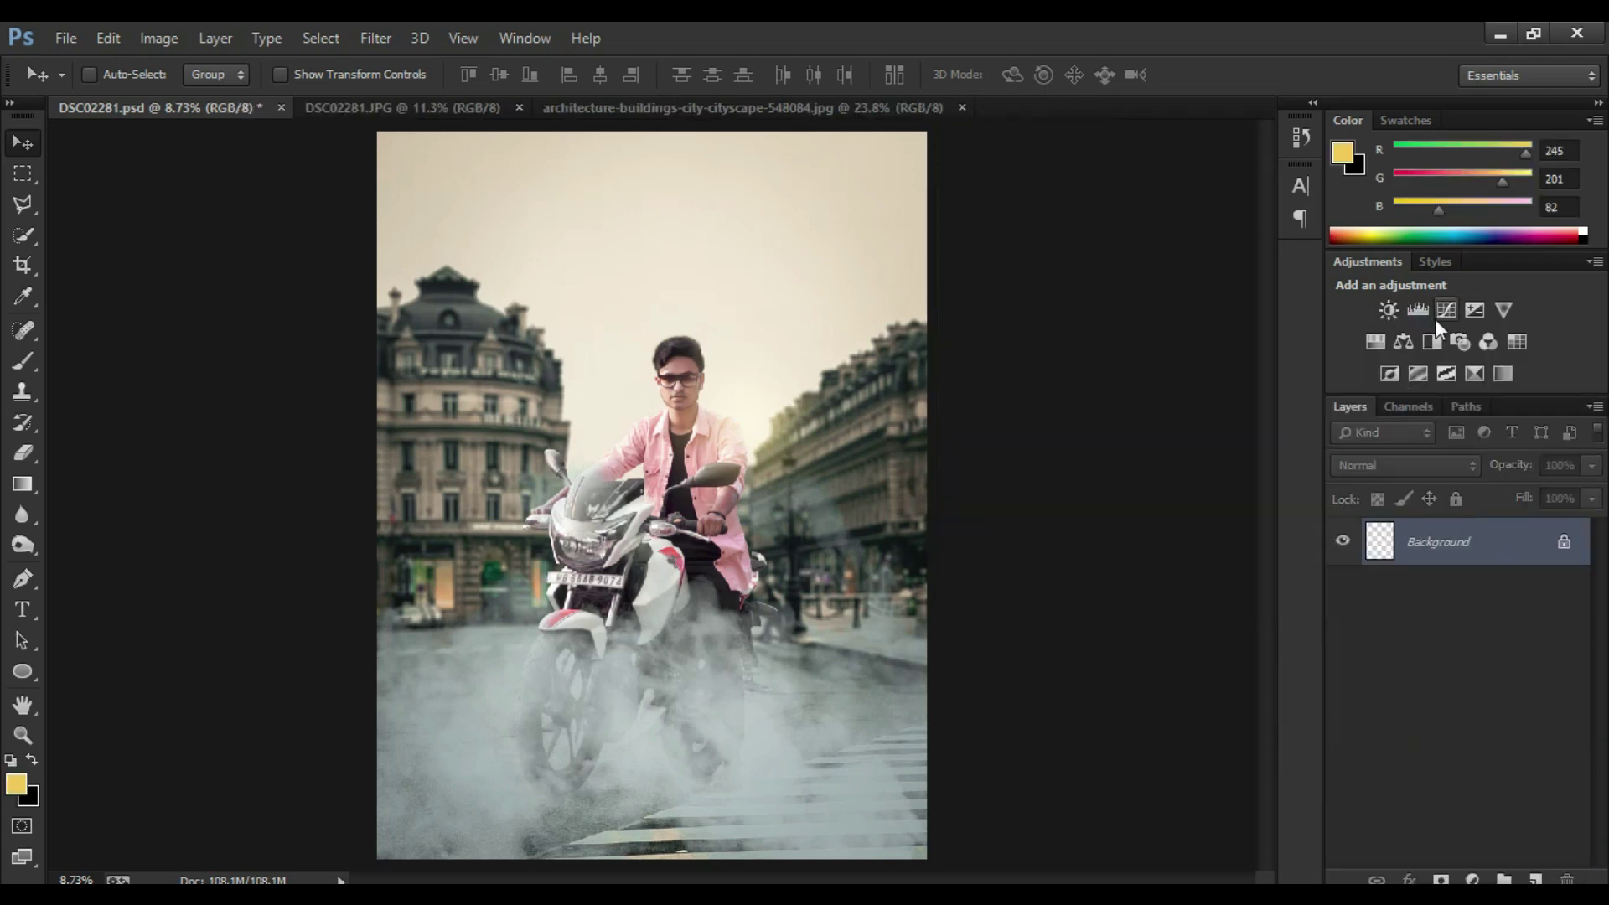
Step: Add a brightening Curves adjustment with the white point moved left, then flatten again
left_click(1447, 310)
left_click_drag(1233, 298, 1226, 300)
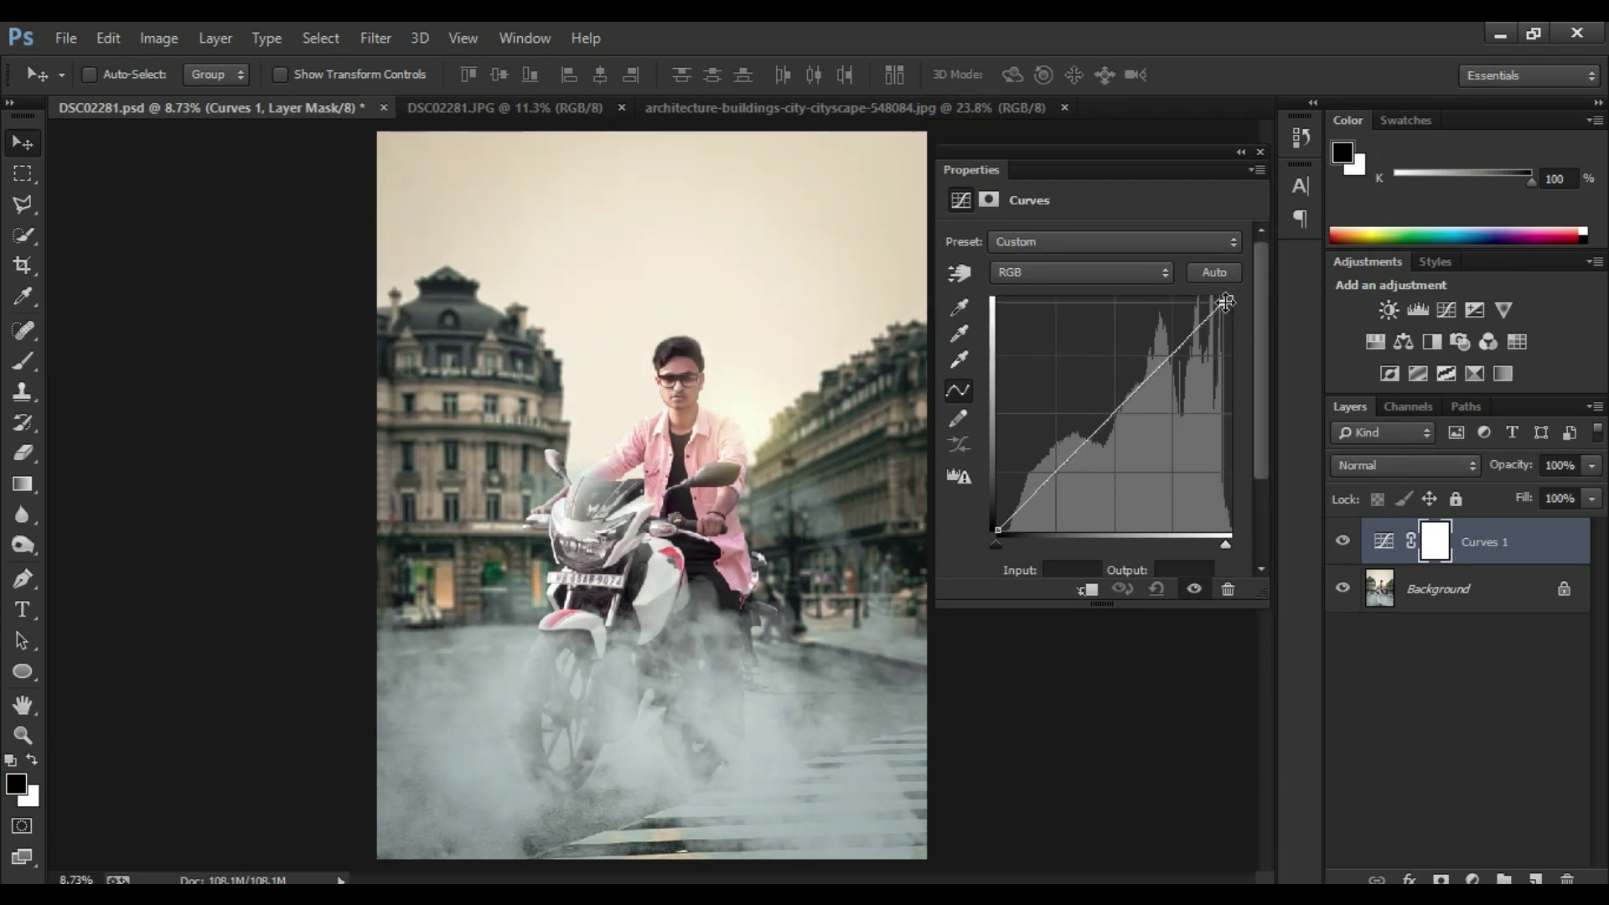
left_click(1260, 152)
left_click(1591, 406)
left_click(1436, 773)
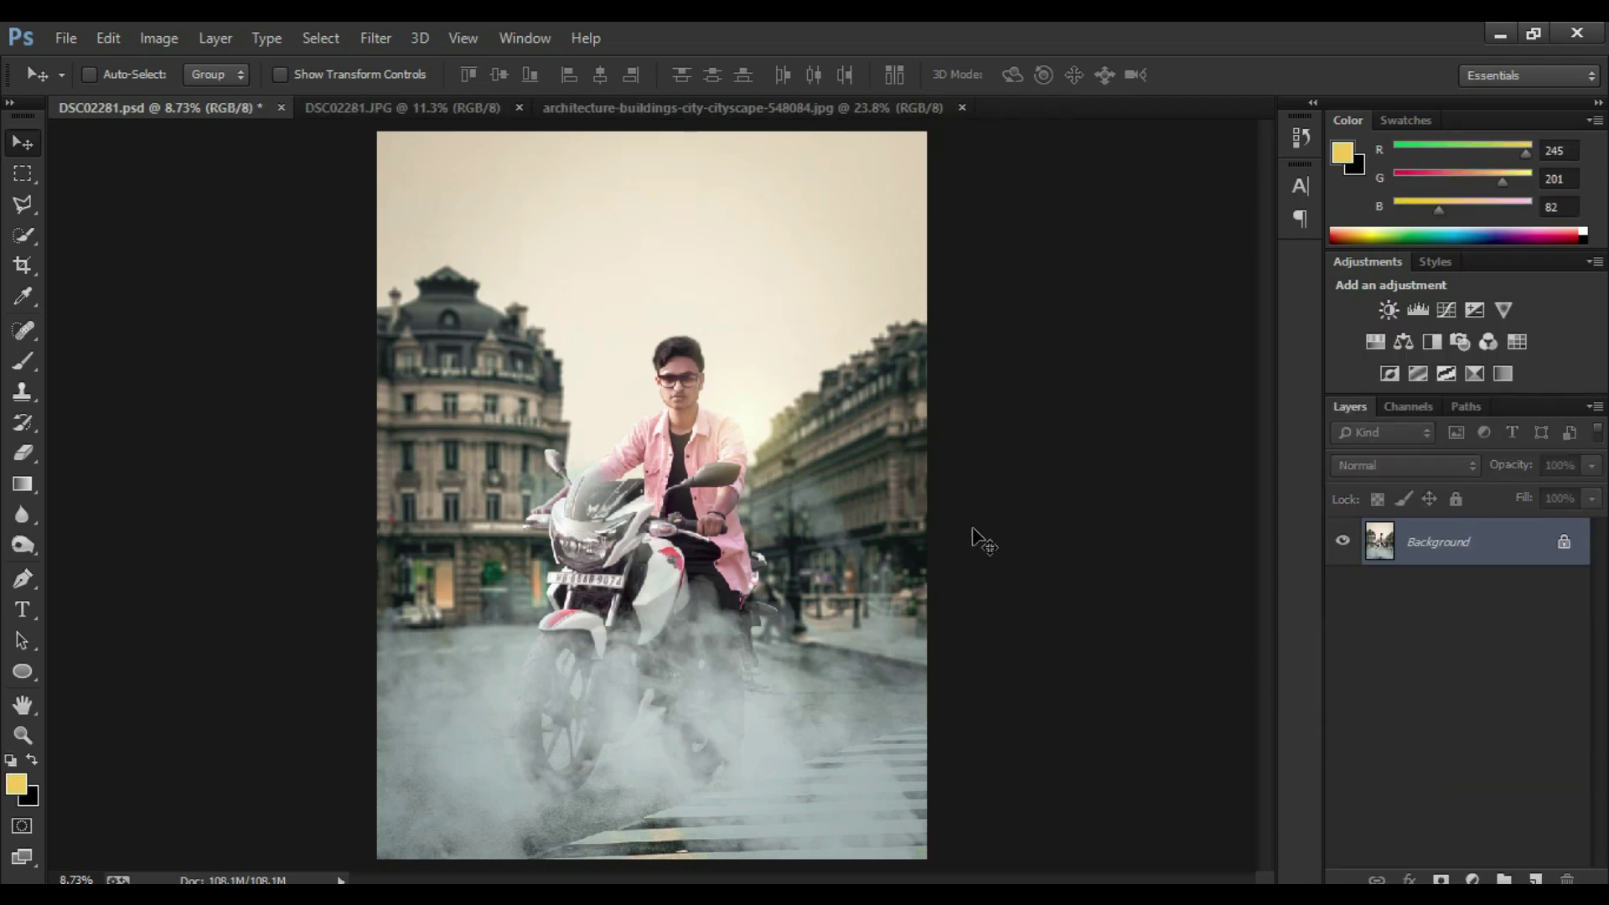